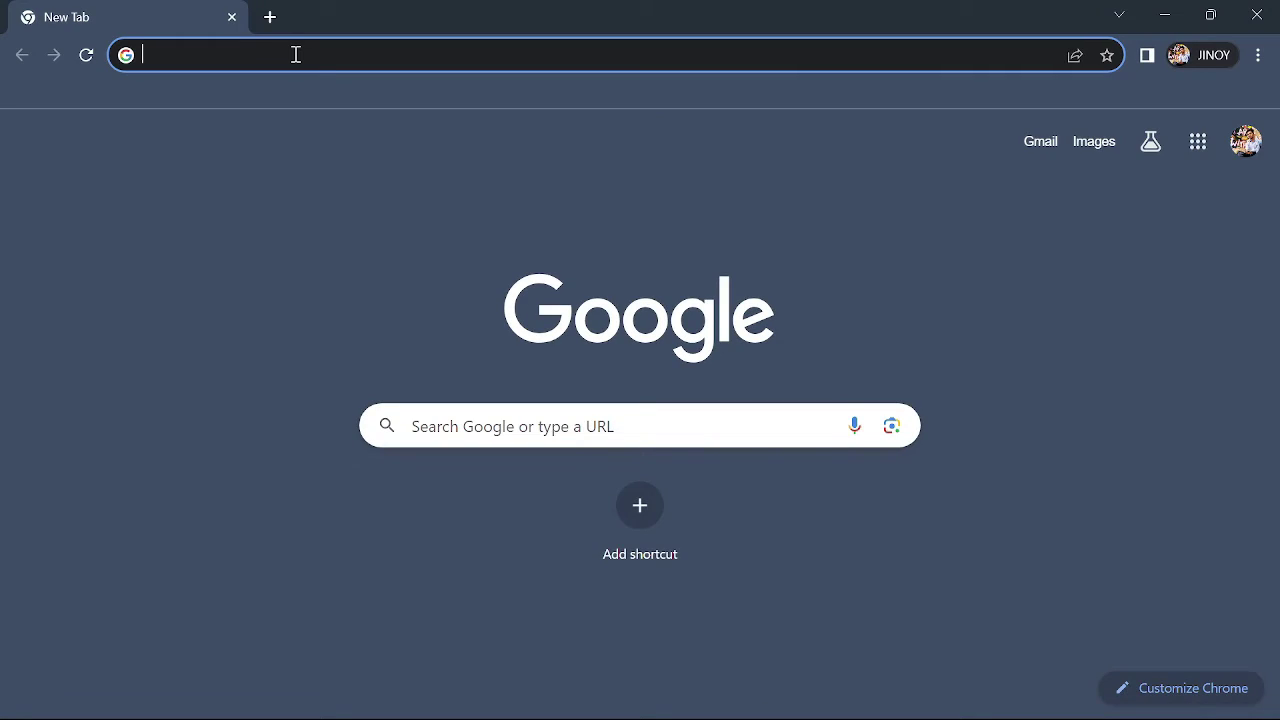
Search the web for onionshare and download the 64-bit Windows installer from onionshare.org.
text(onio)
key(Return)
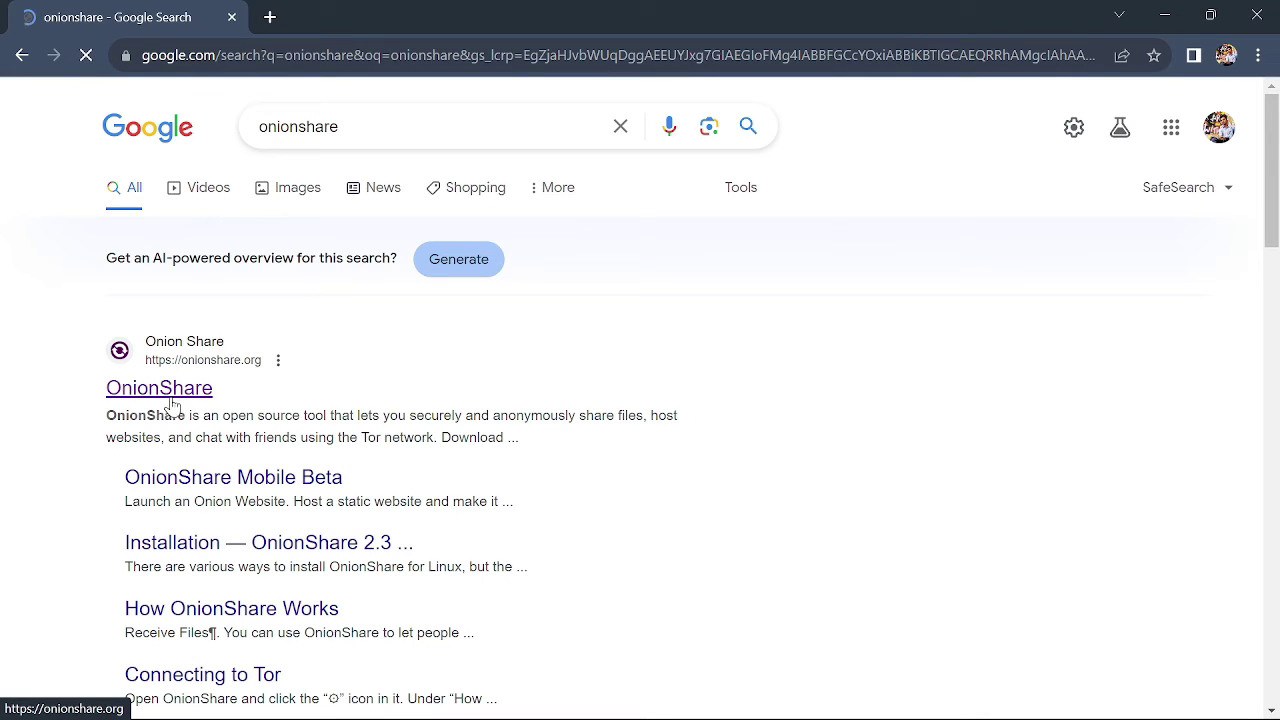
click(171, 399)
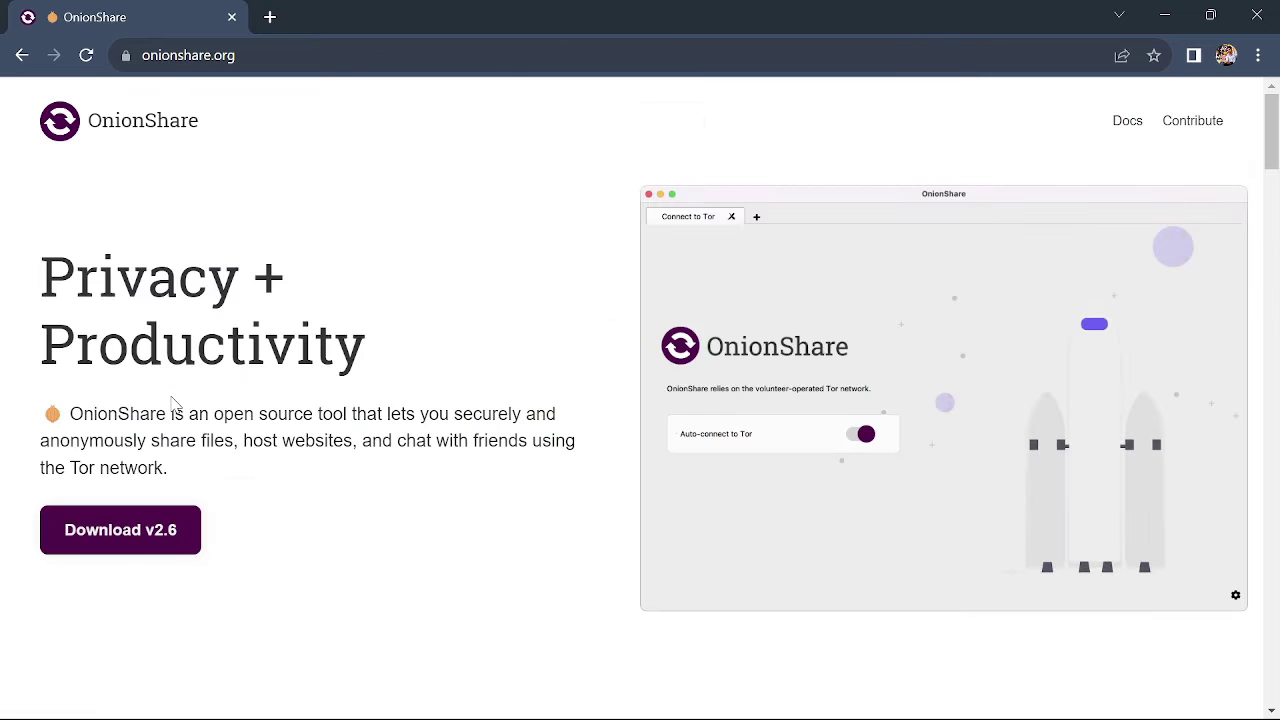
scroll(400, 423, down, 5)
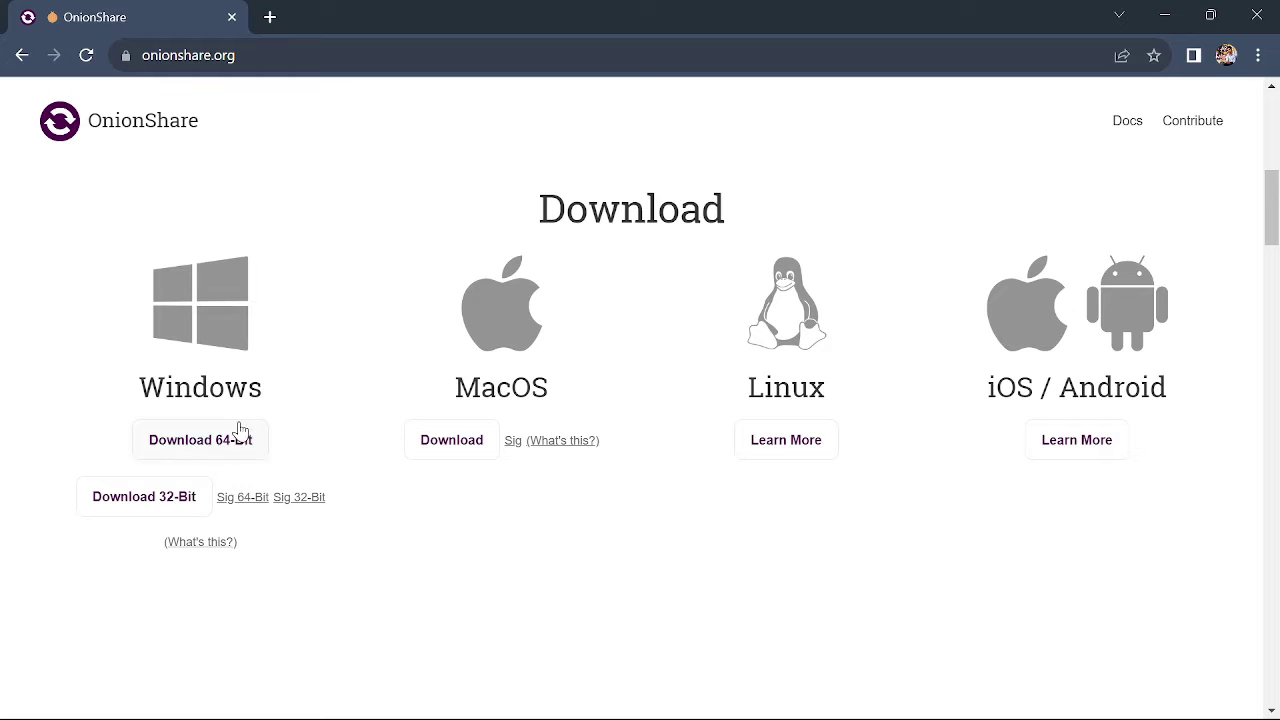
click(236, 430)
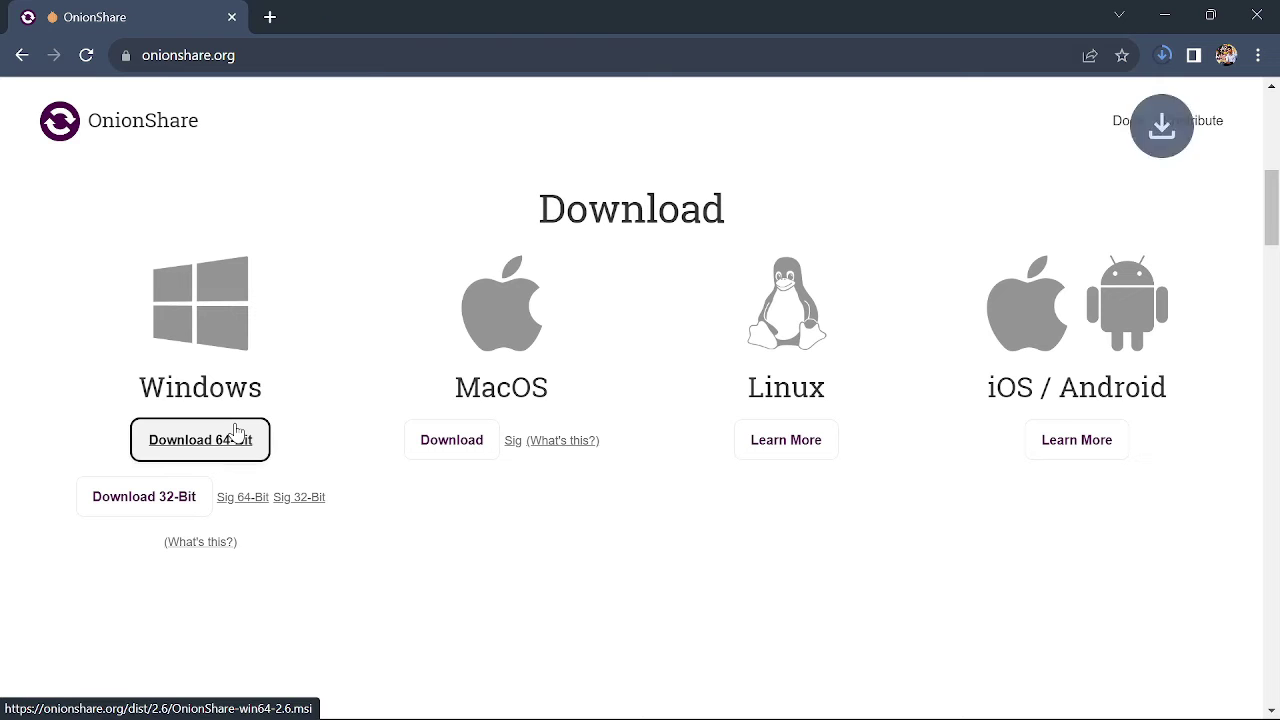
Run the downloaded OnionShare-win64-2.6.msi, accept the license agreement and complete the OnionShare installation.
click(1161, 56)
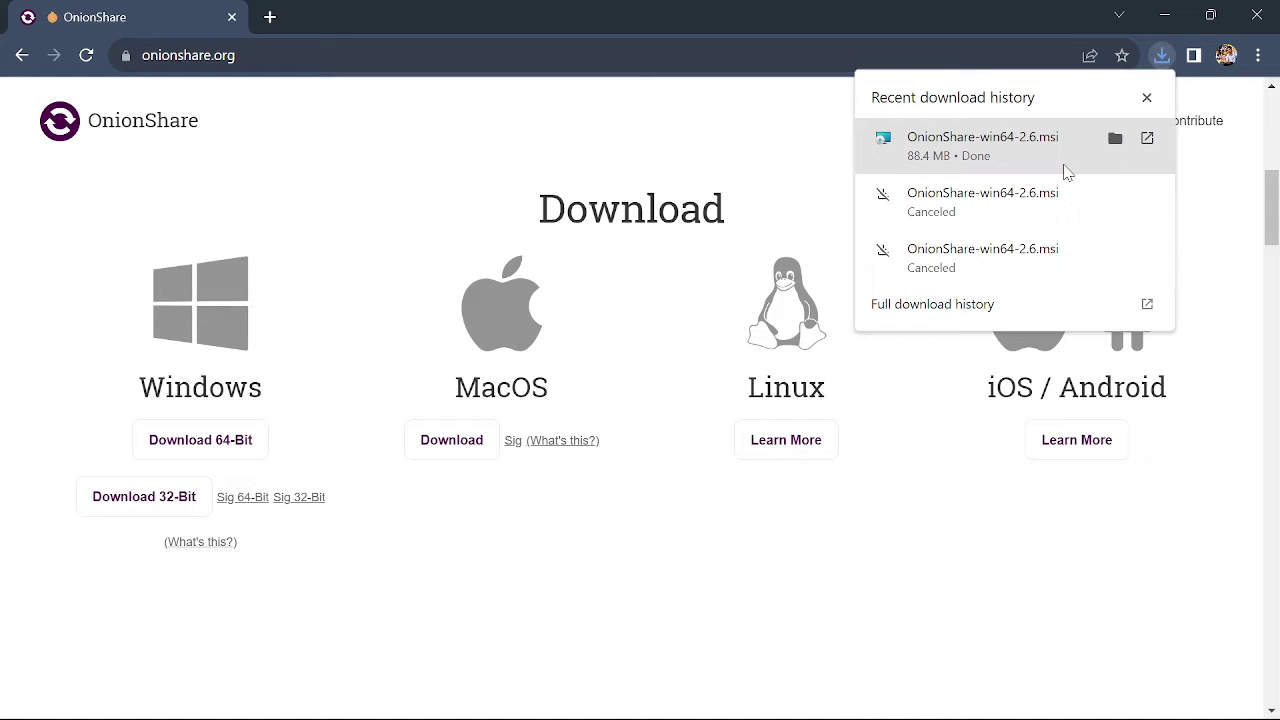
click(1147, 139)
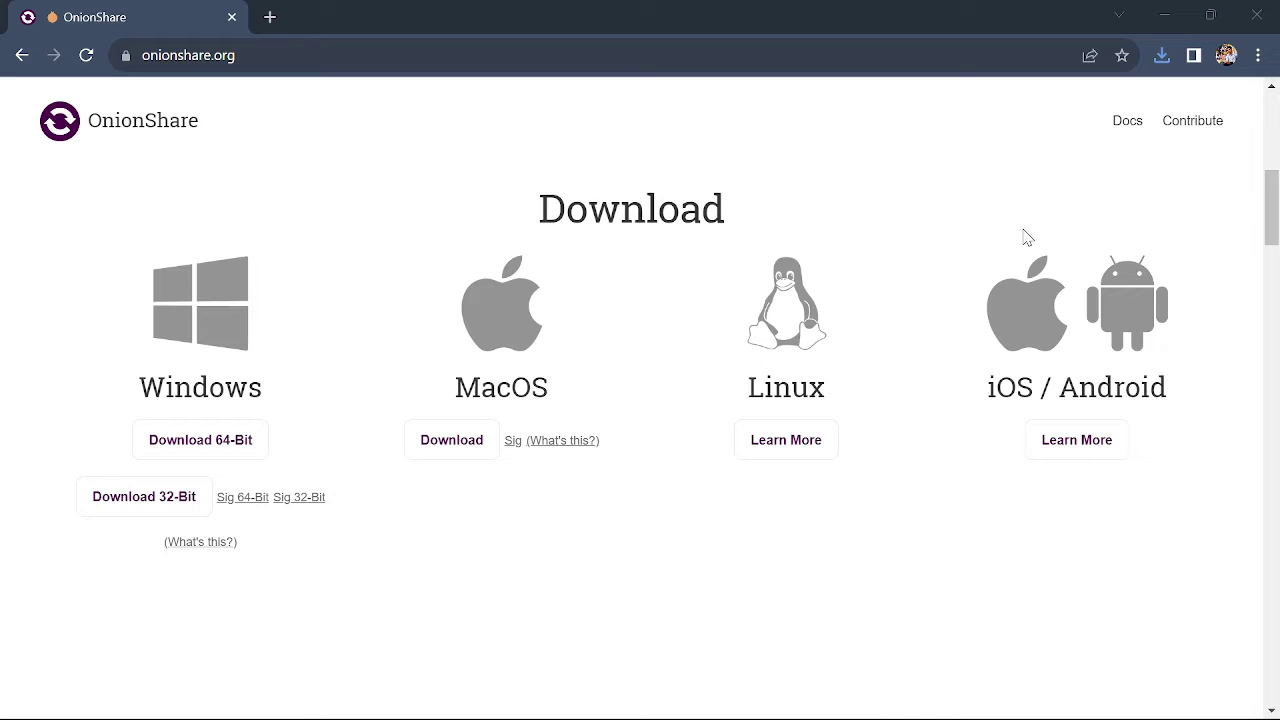
click(1160, 9)
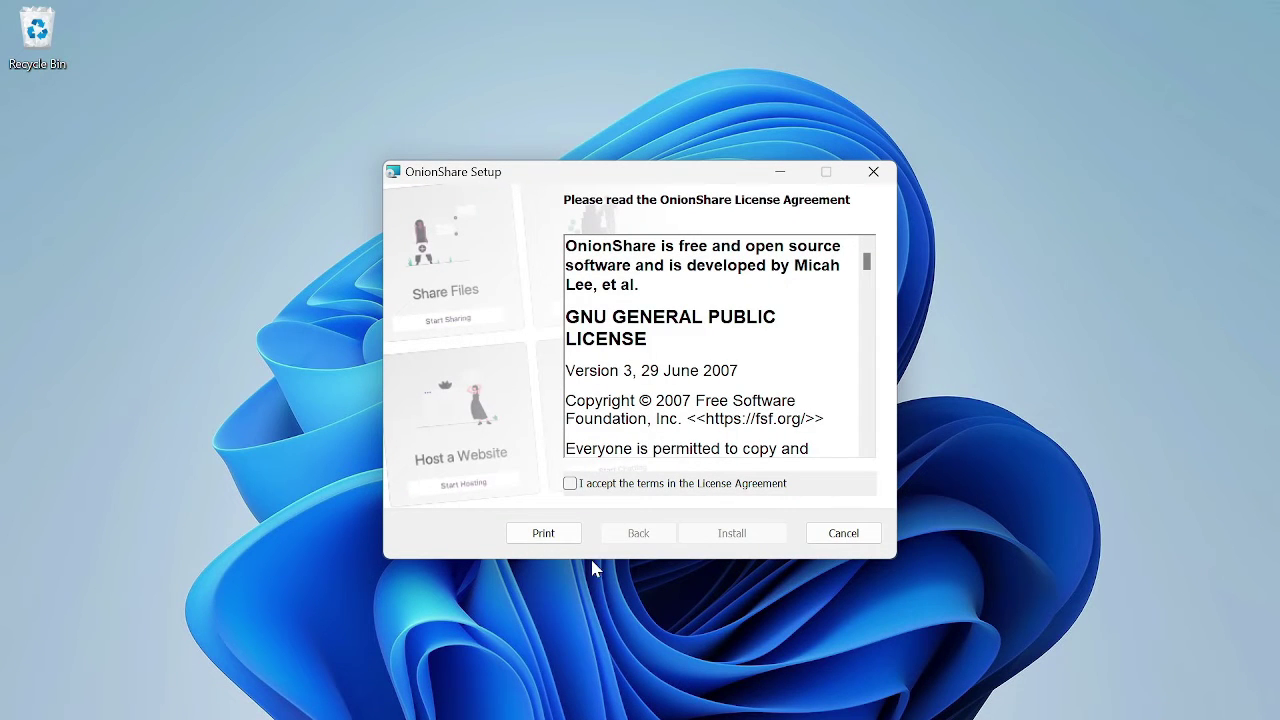
click(570, 483)
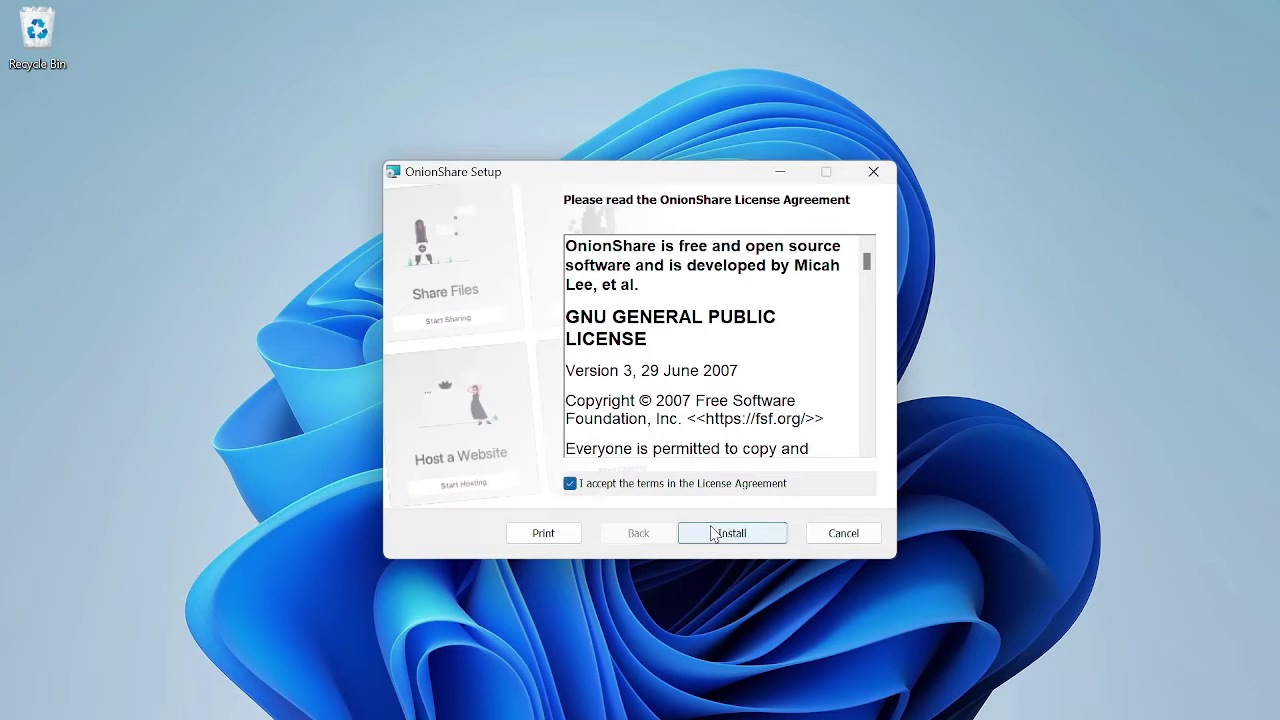
click(713, 533)
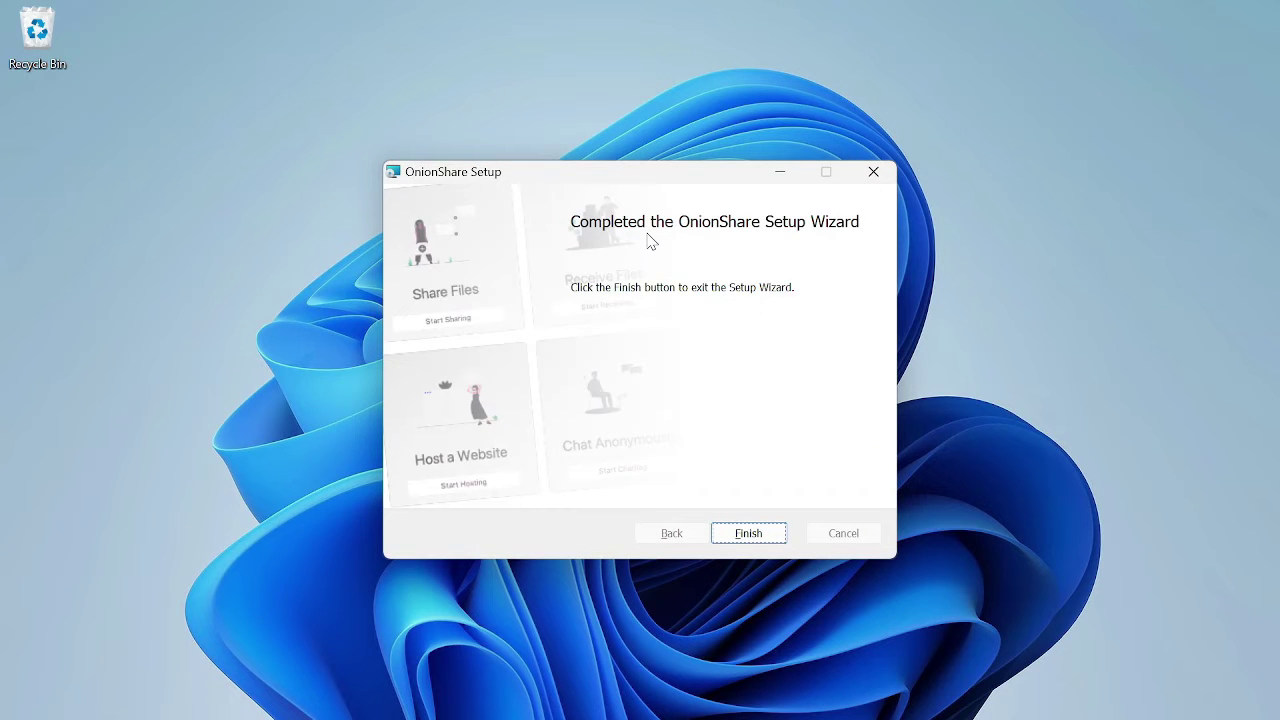
click(748, 533)
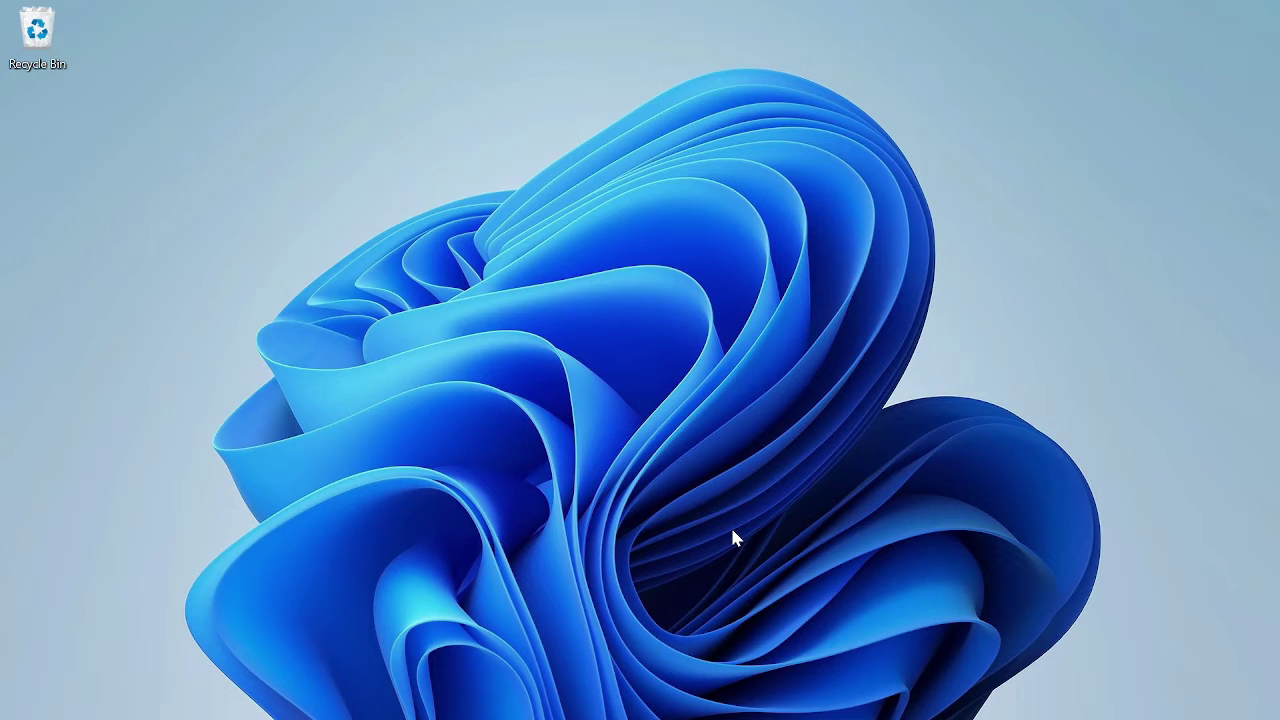
Find the installed OnionShare app through the Windows search and open it.
click(573, 695)
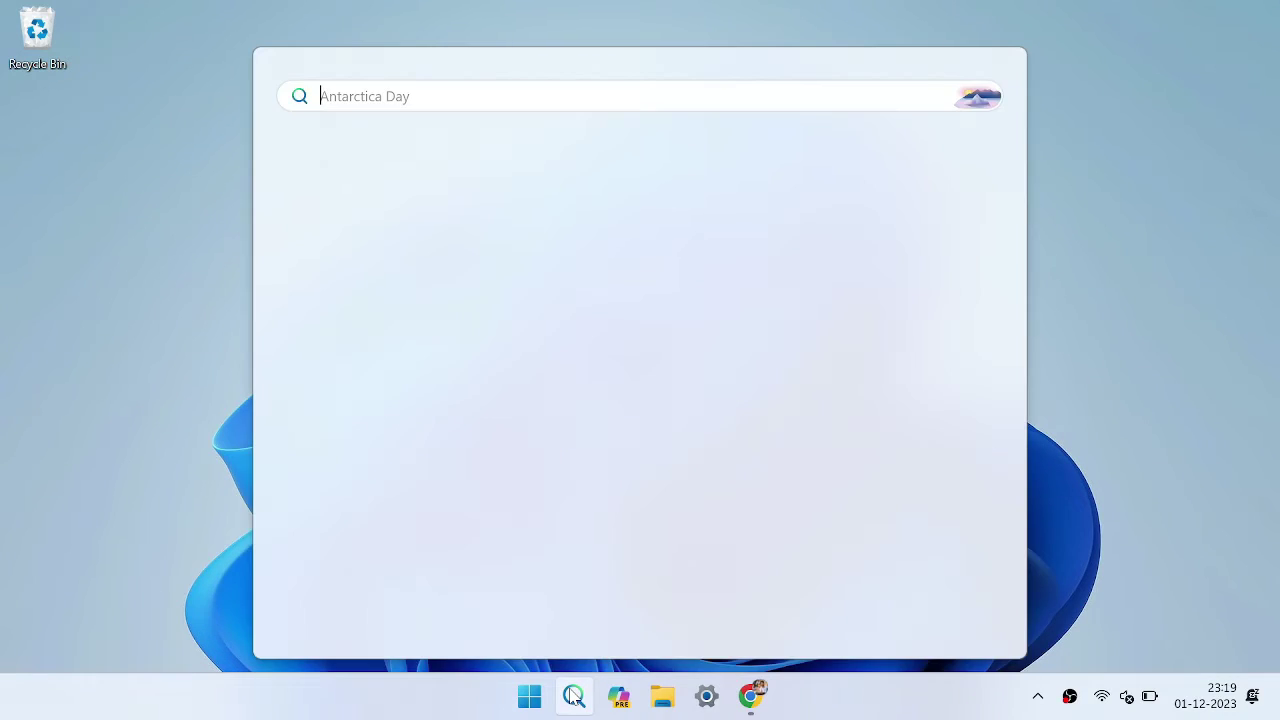
text(o)
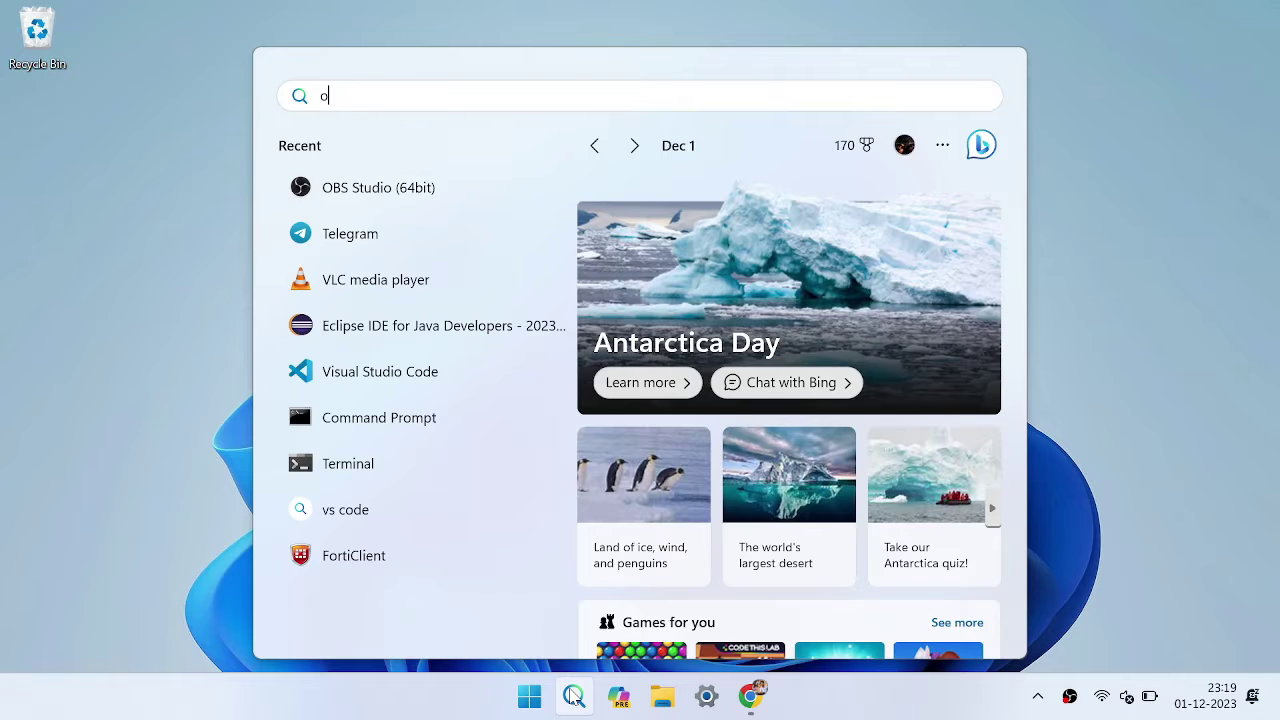
text(ni)
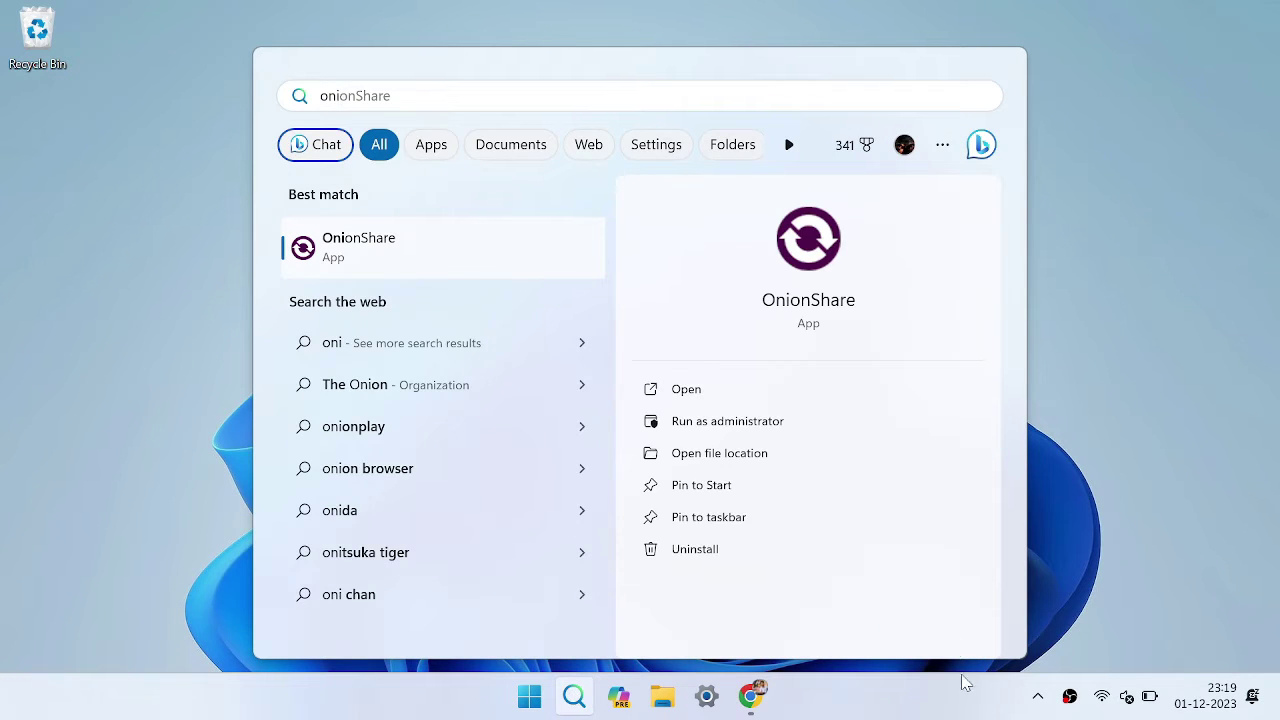
click(707, 396)
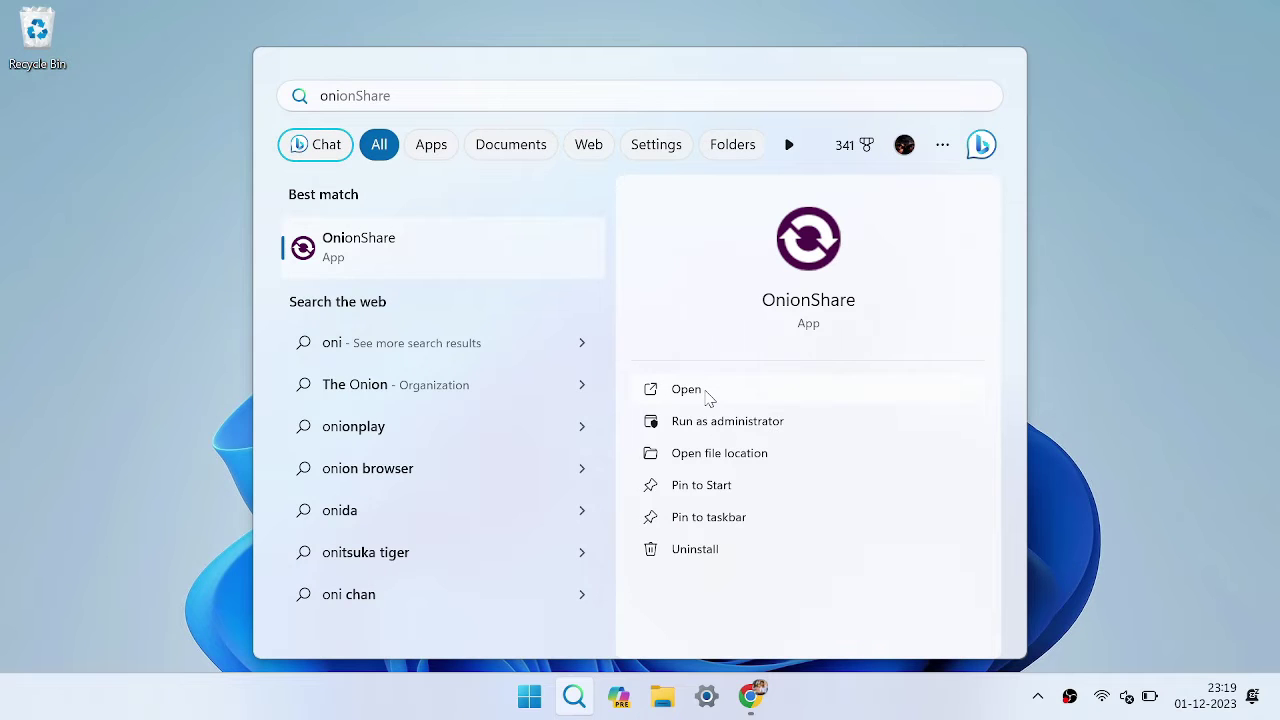
click(707, 394)
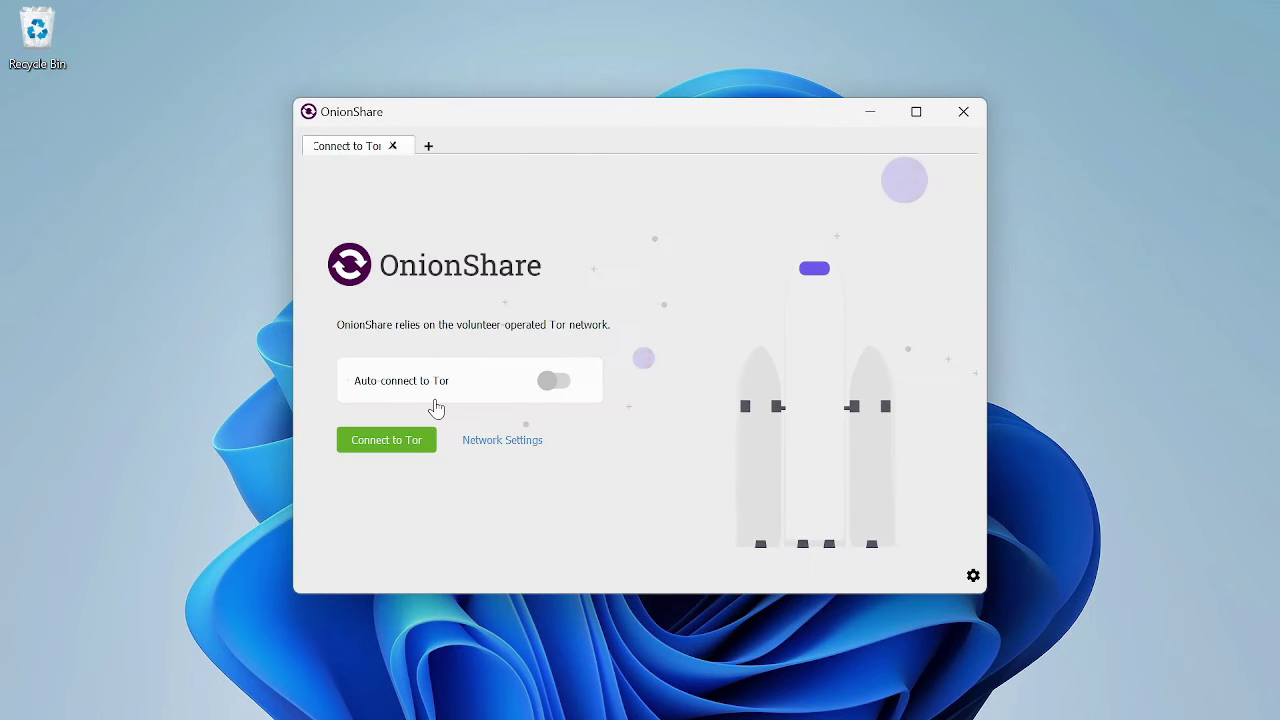
Enable Auto-connect to Tor and connect to the Tor network, retrying without bridges.
click(553, 382)
click(385, 442)
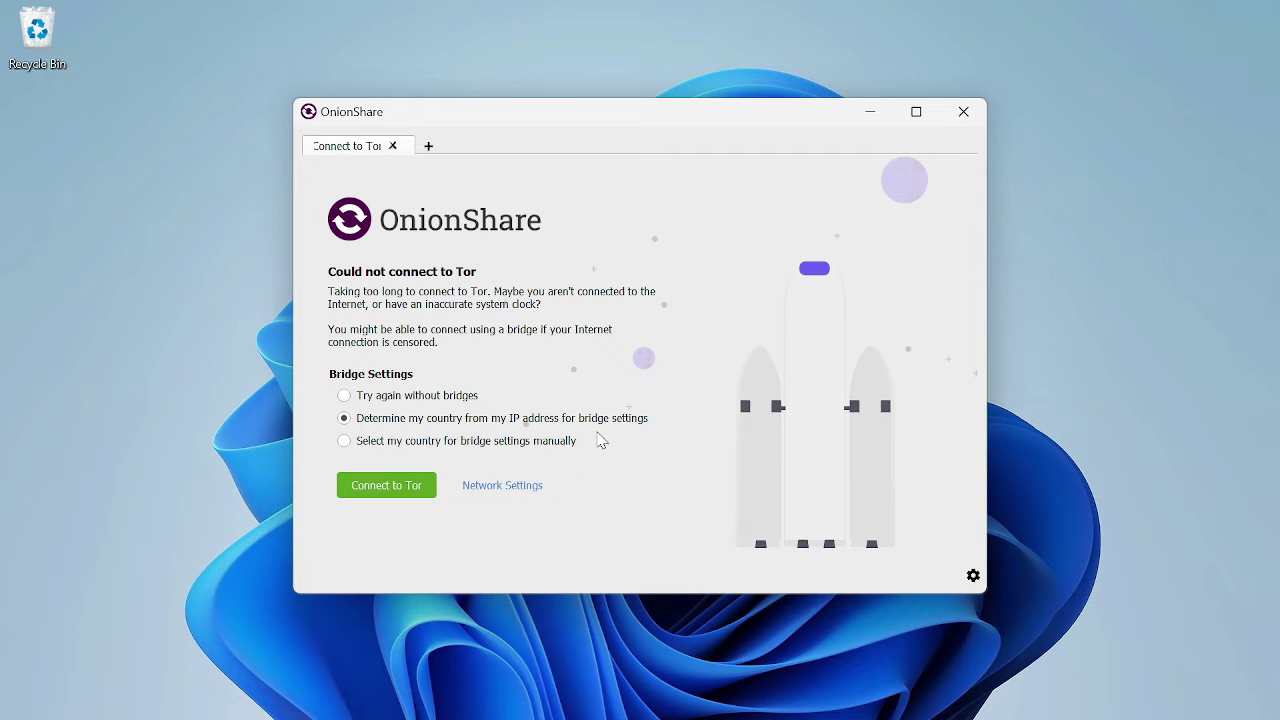
click(359, 402)
click(393, 485)
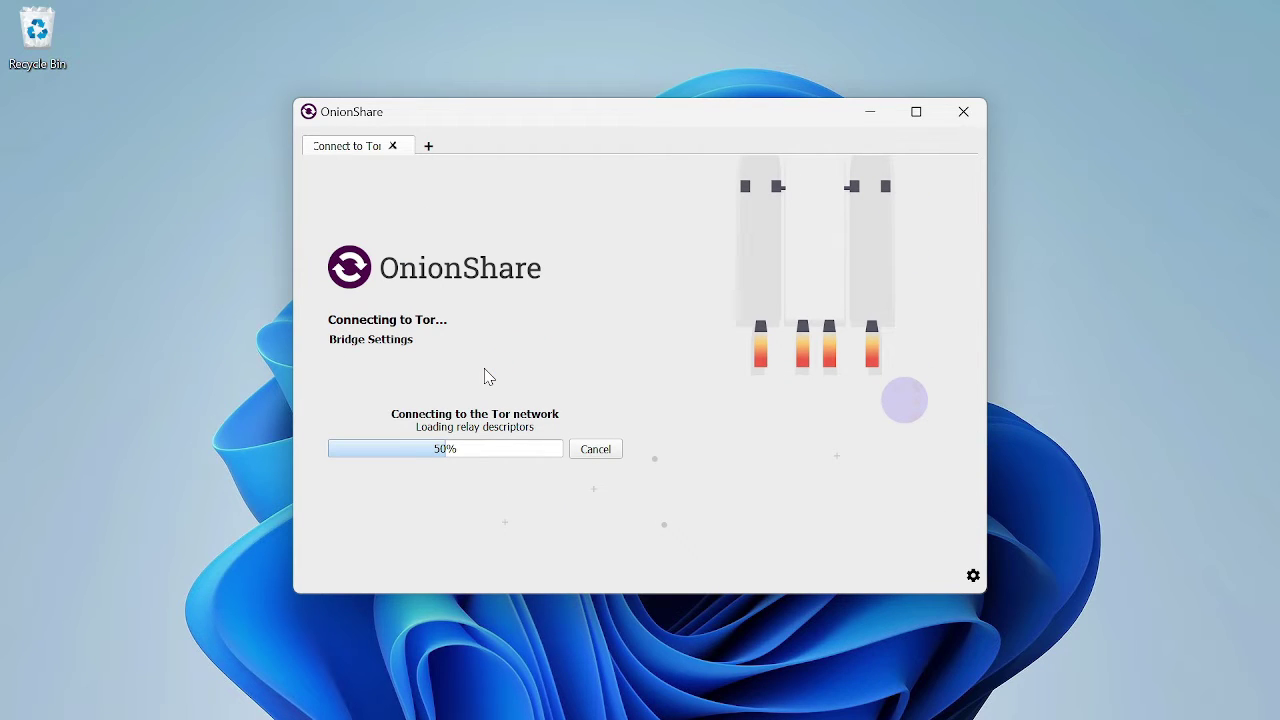
Examine the Tor connection settings, comparing the built-in Tor version with auto-configuration through Tor Browser.
click(973, 576)
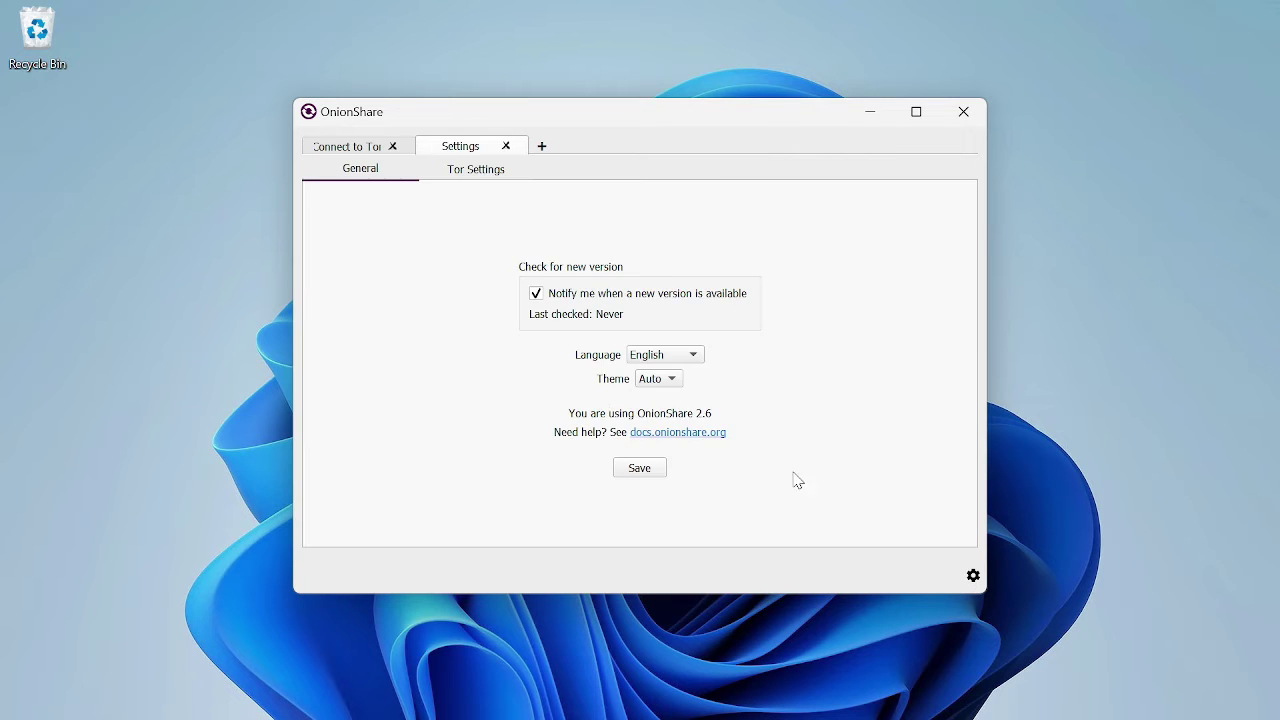
click(474, 170)
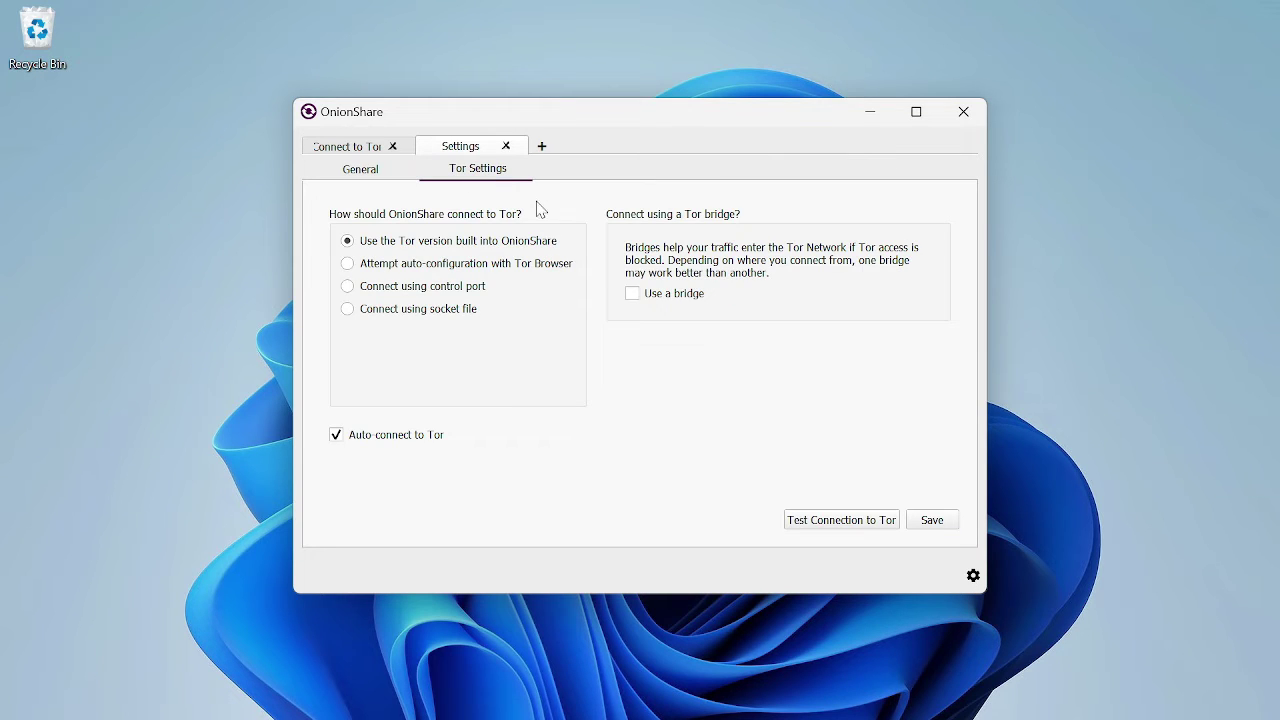
click(355, 263)
click(349, 240)
click(358, 263)
click(350, 240)
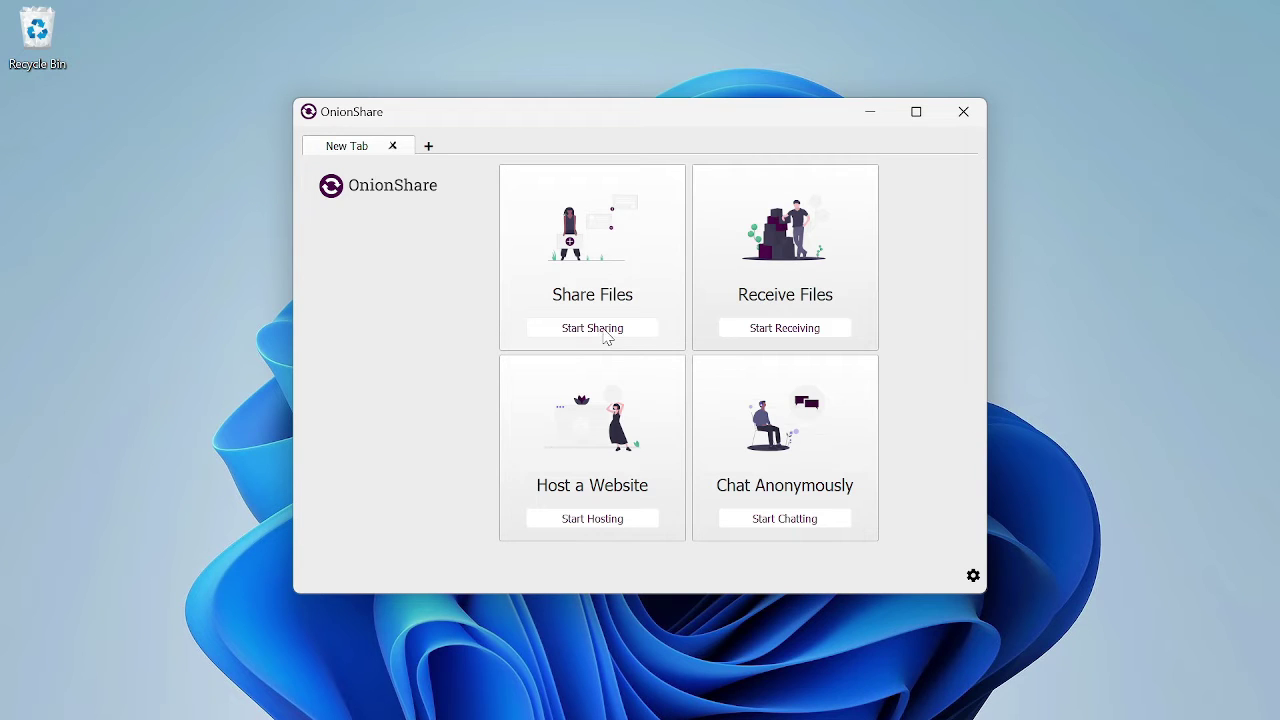
click(812, 529)
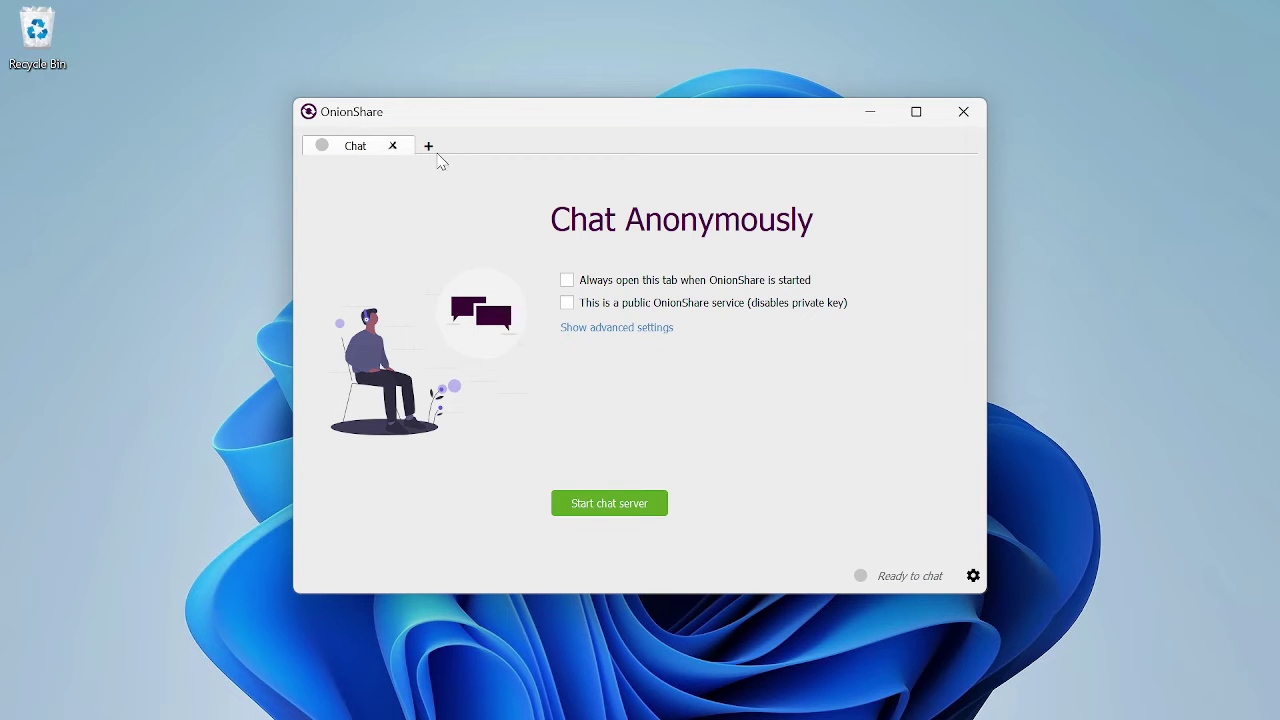
click(427, 147)
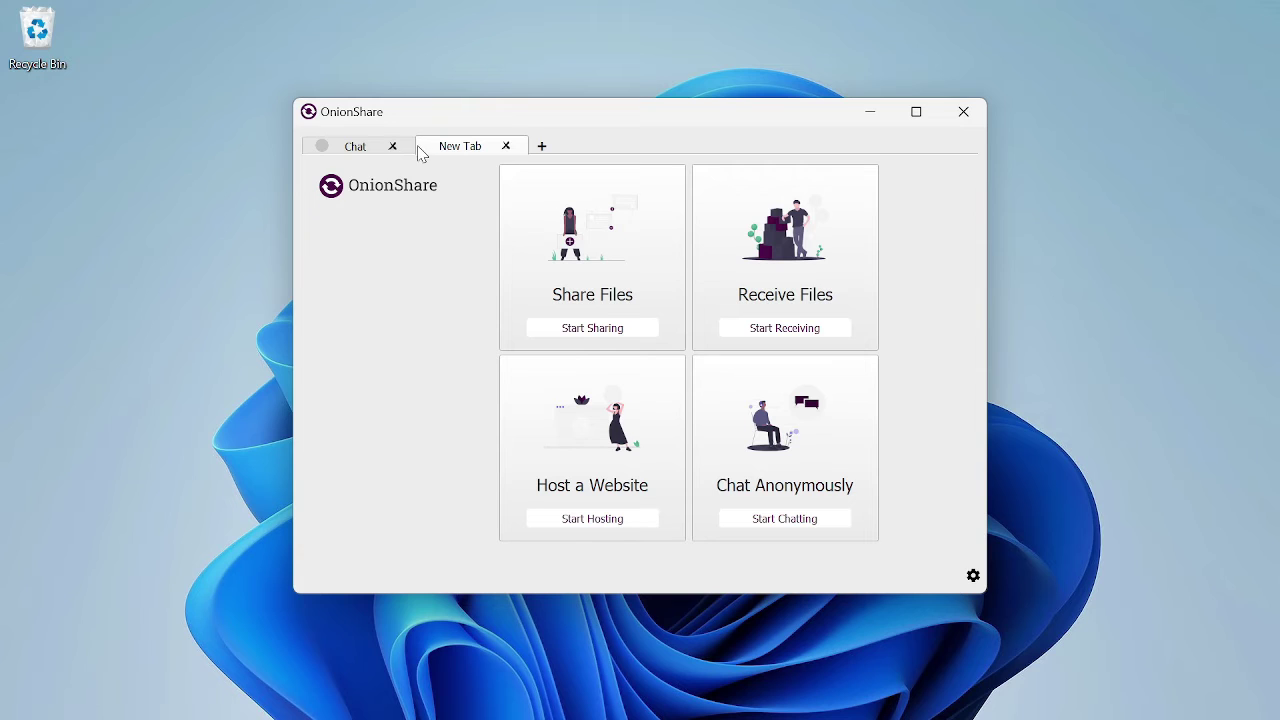
click(393, 146)
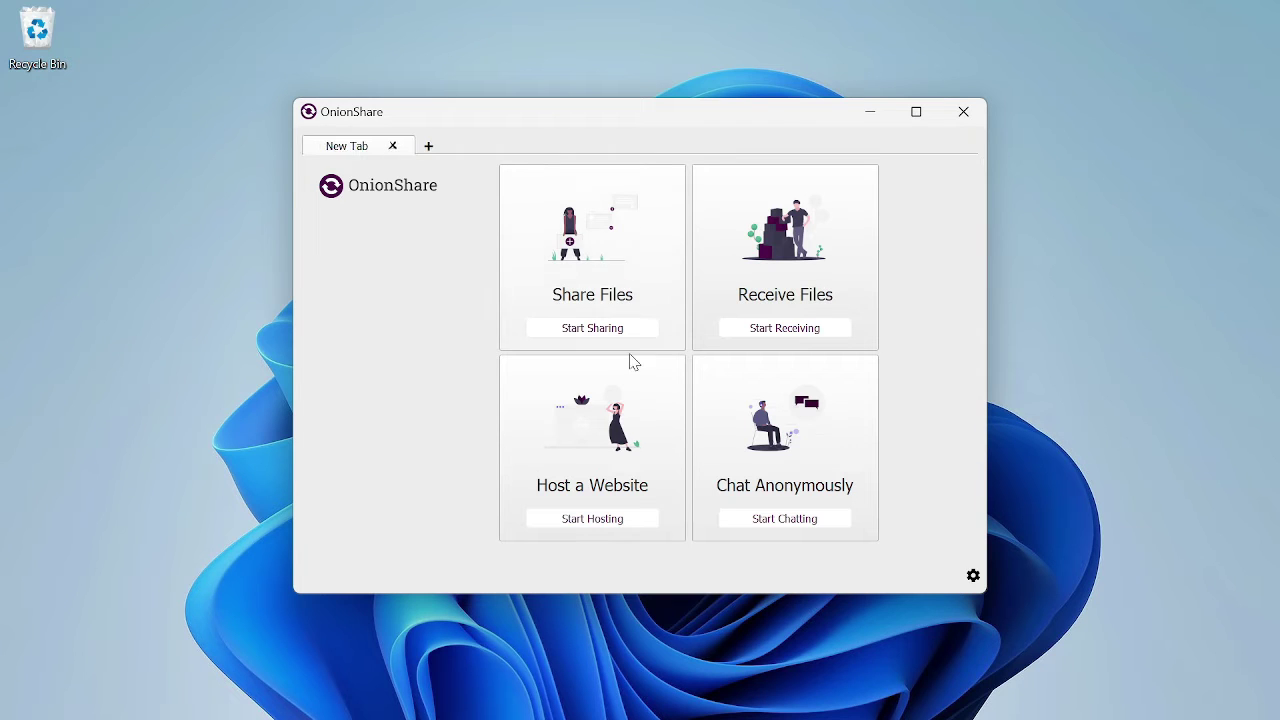
Start a Host a Website session in OnionShare and open the Desktop folder in Visual Studio Code.
click(615, 519)
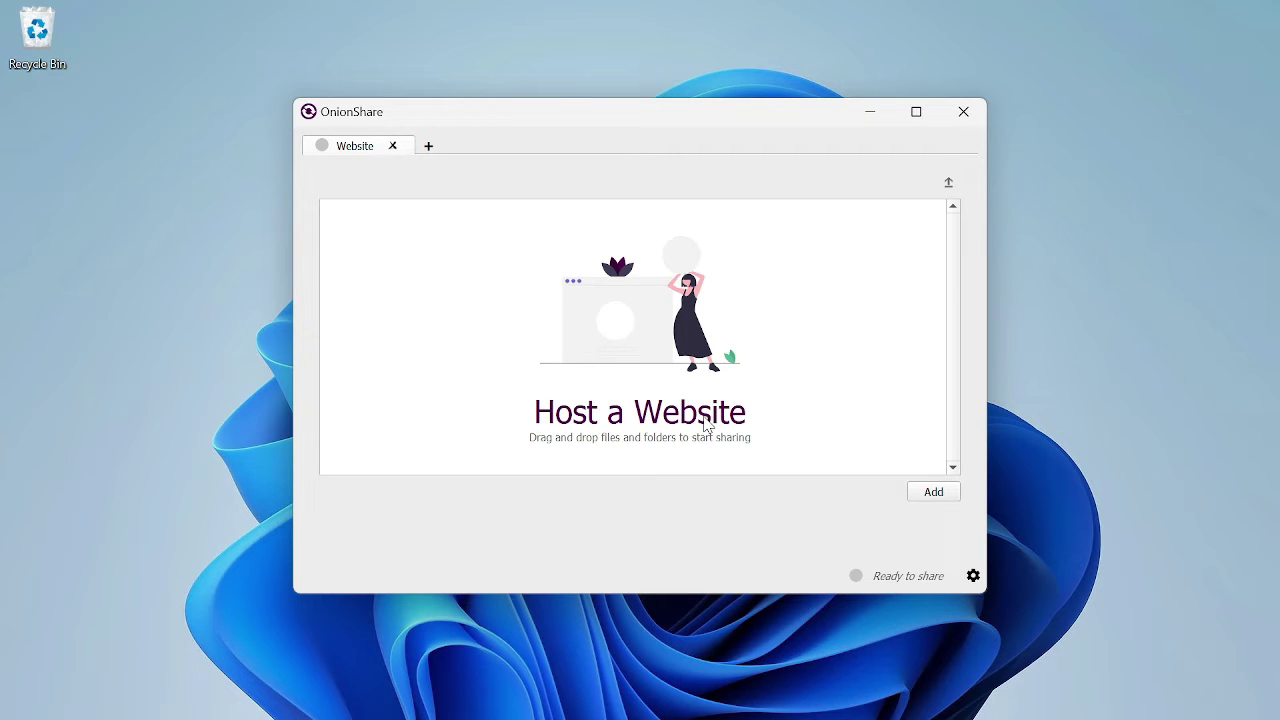
click(238, 160)
right_click(215, 206)
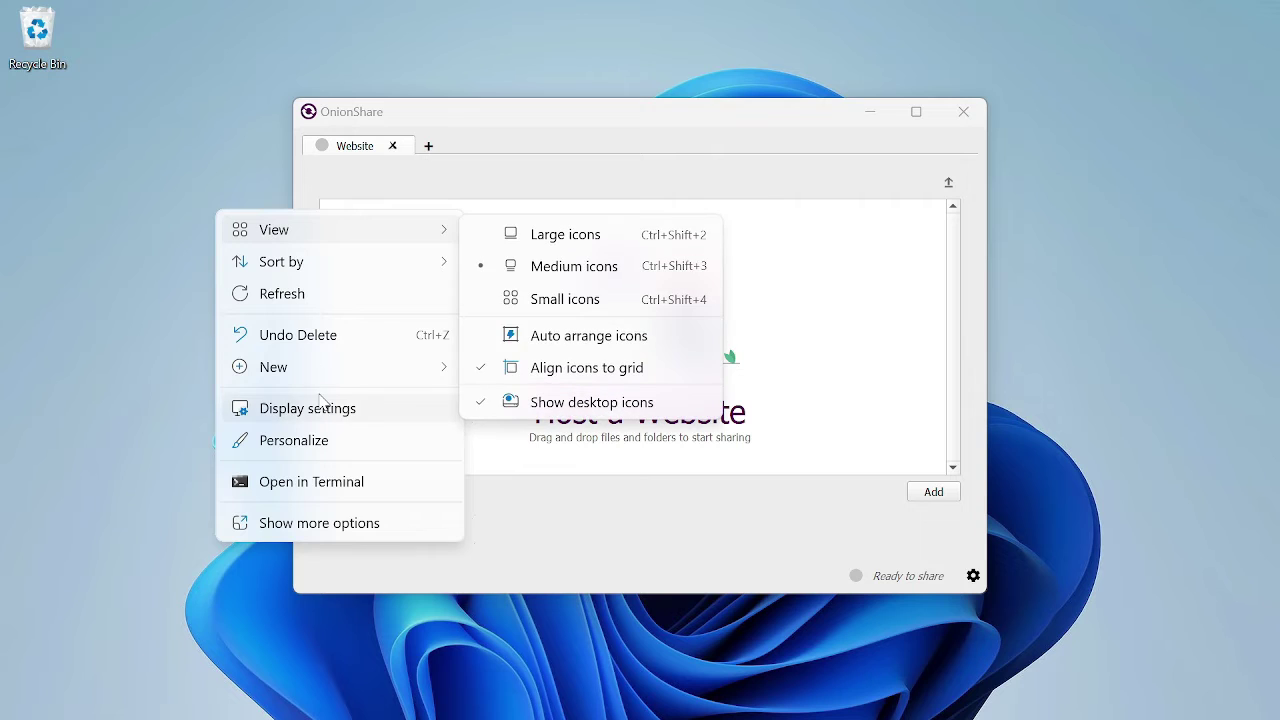
click(323, 527)
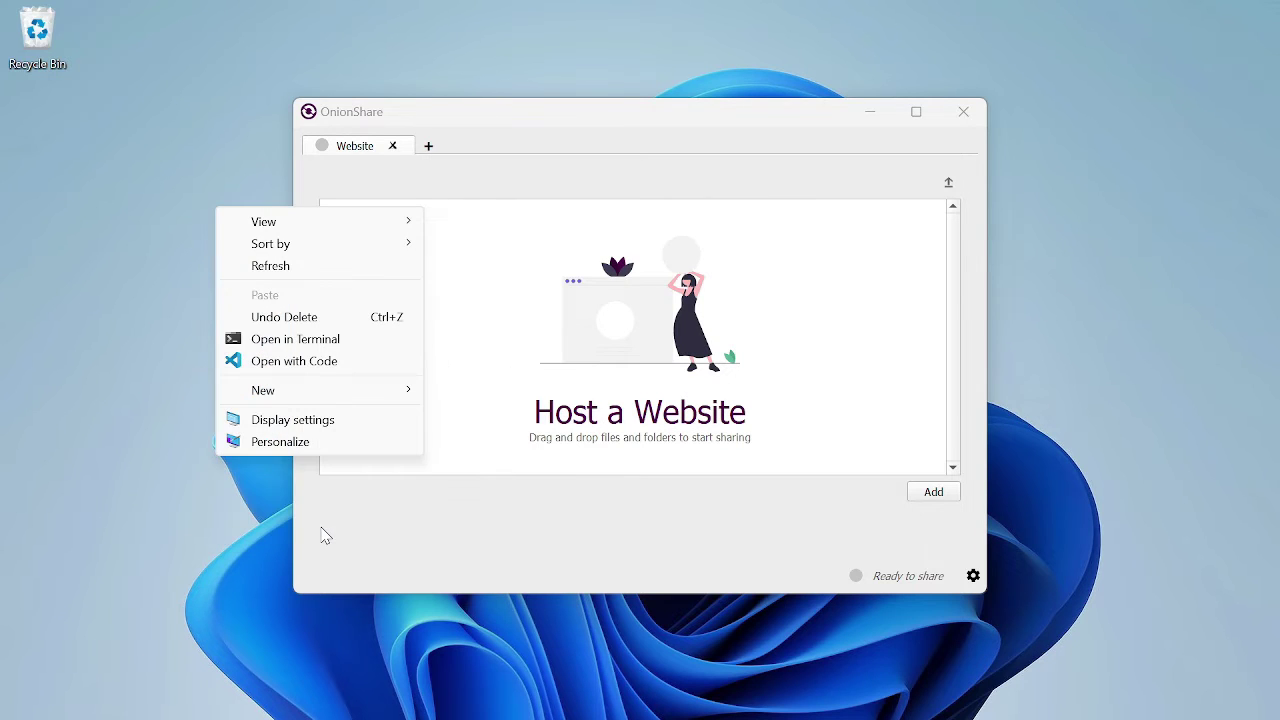
click(334, 371)
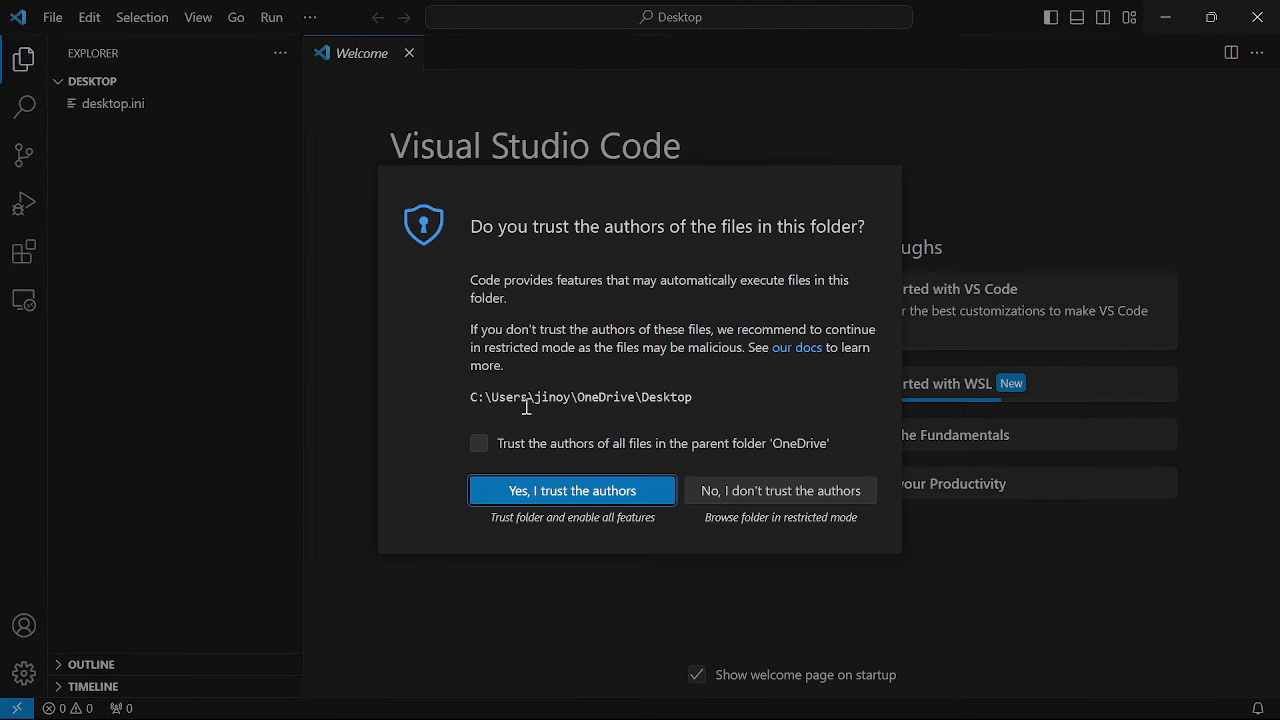
Trust the authors of all files in the parent folder OneDrive and create a file named tor_test.html in the Desktop folder.
click(479, 445)
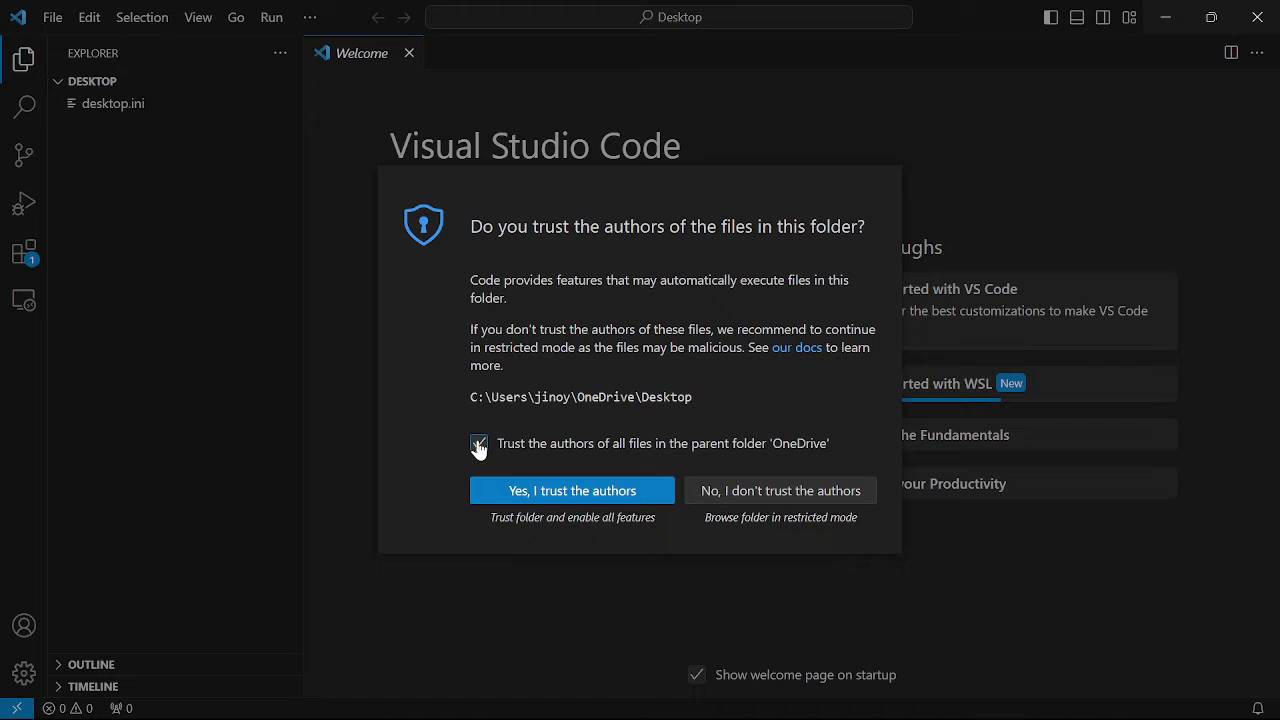
click(517, 490)
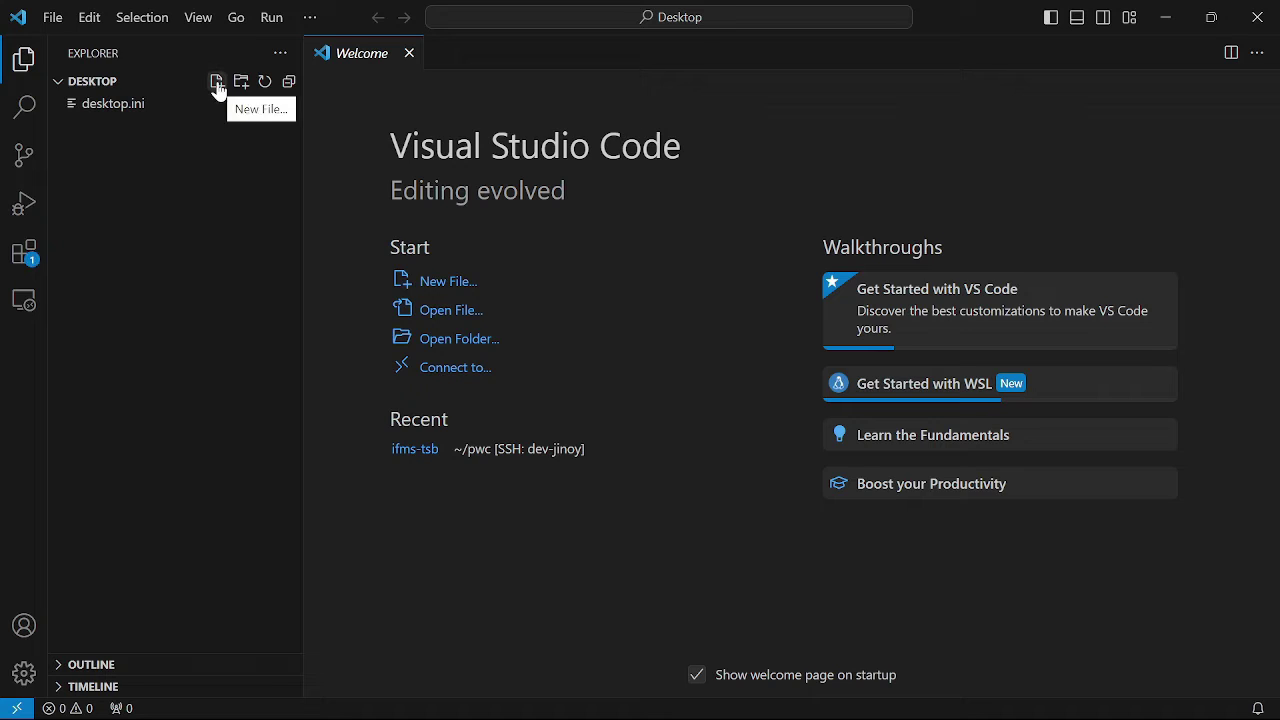
click(217, 83)
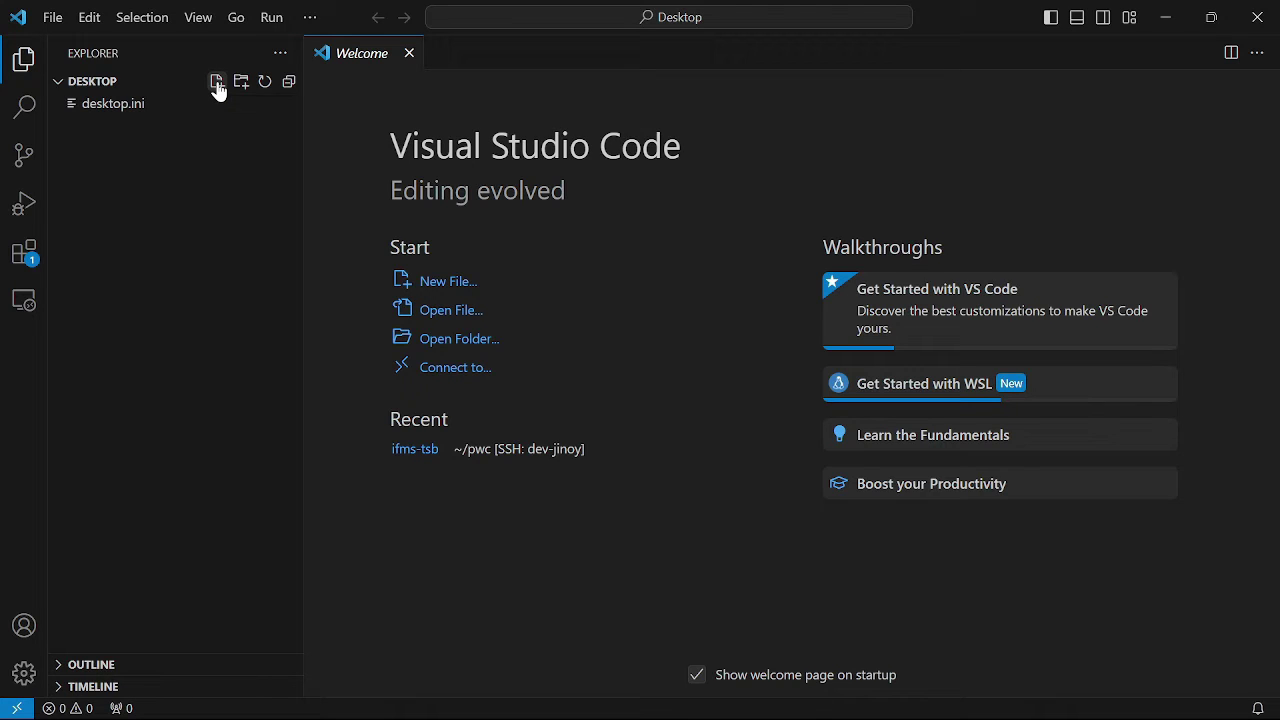
text(t)
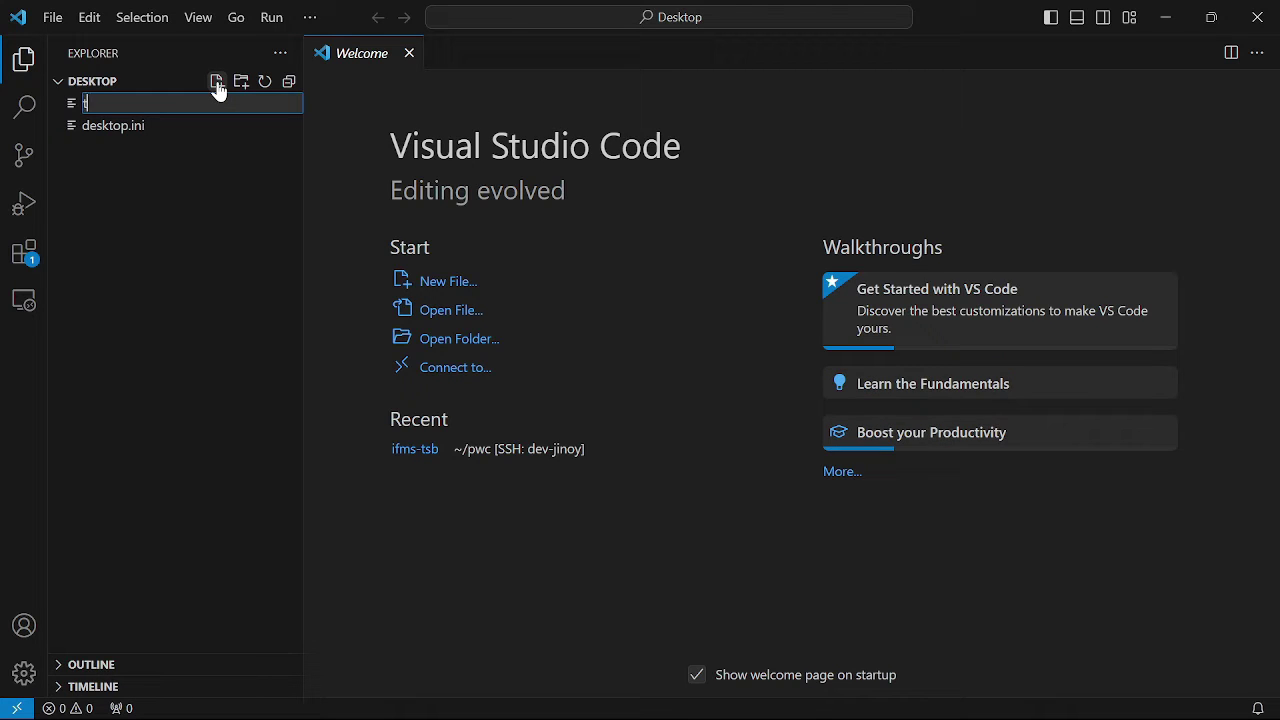
text(or_test.html)
key(Return)
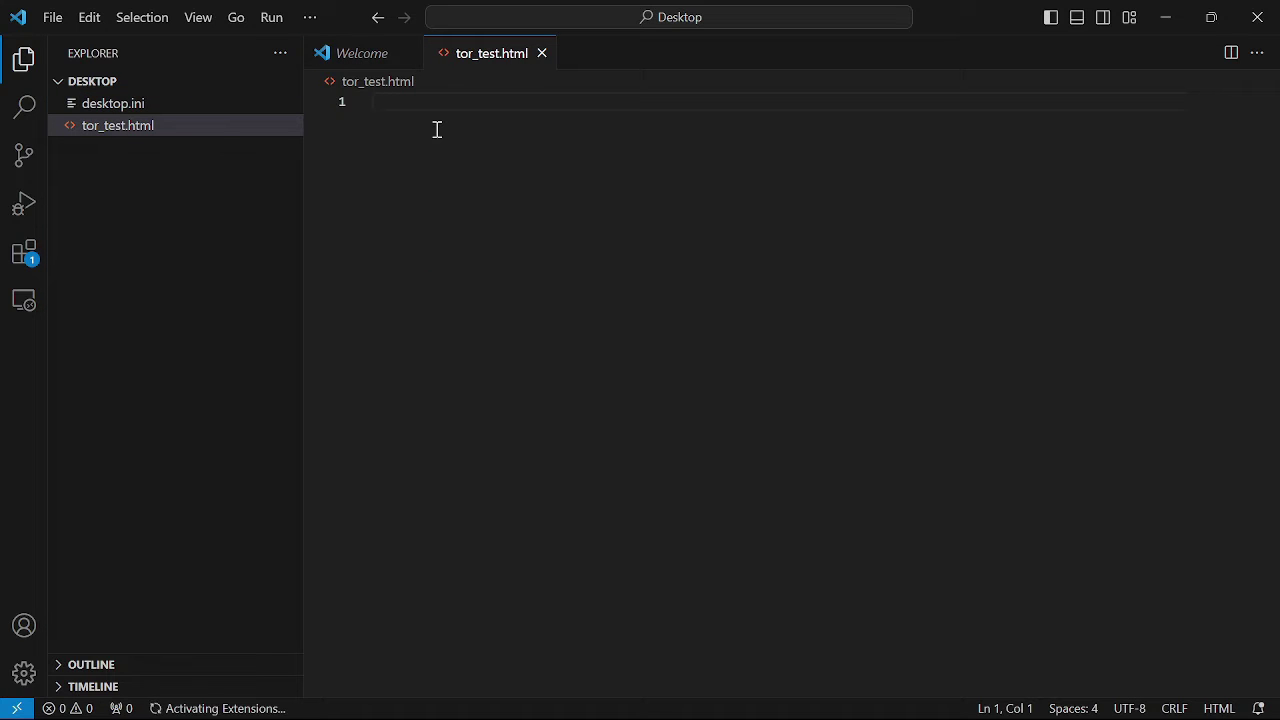
Write "Hello Tor! This is for testing purpose only." in tor_test.html, save the file and close the editor.
text(Hello)
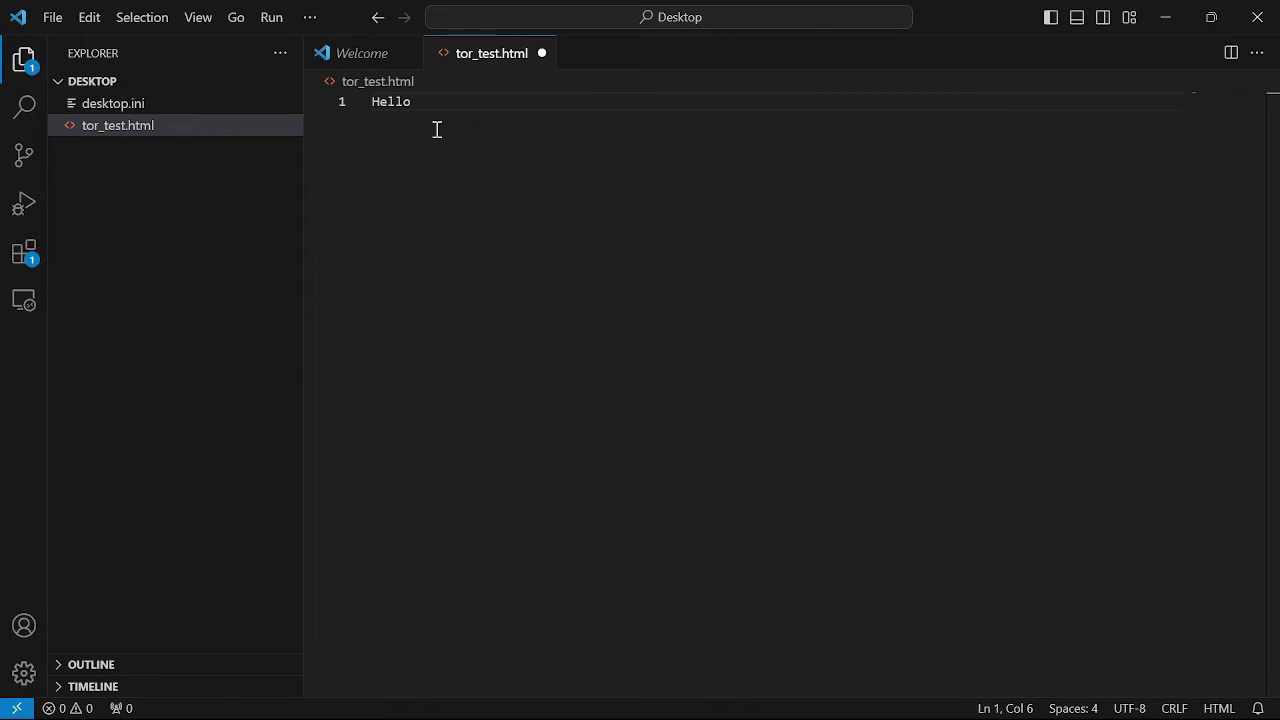
text( Tor!)
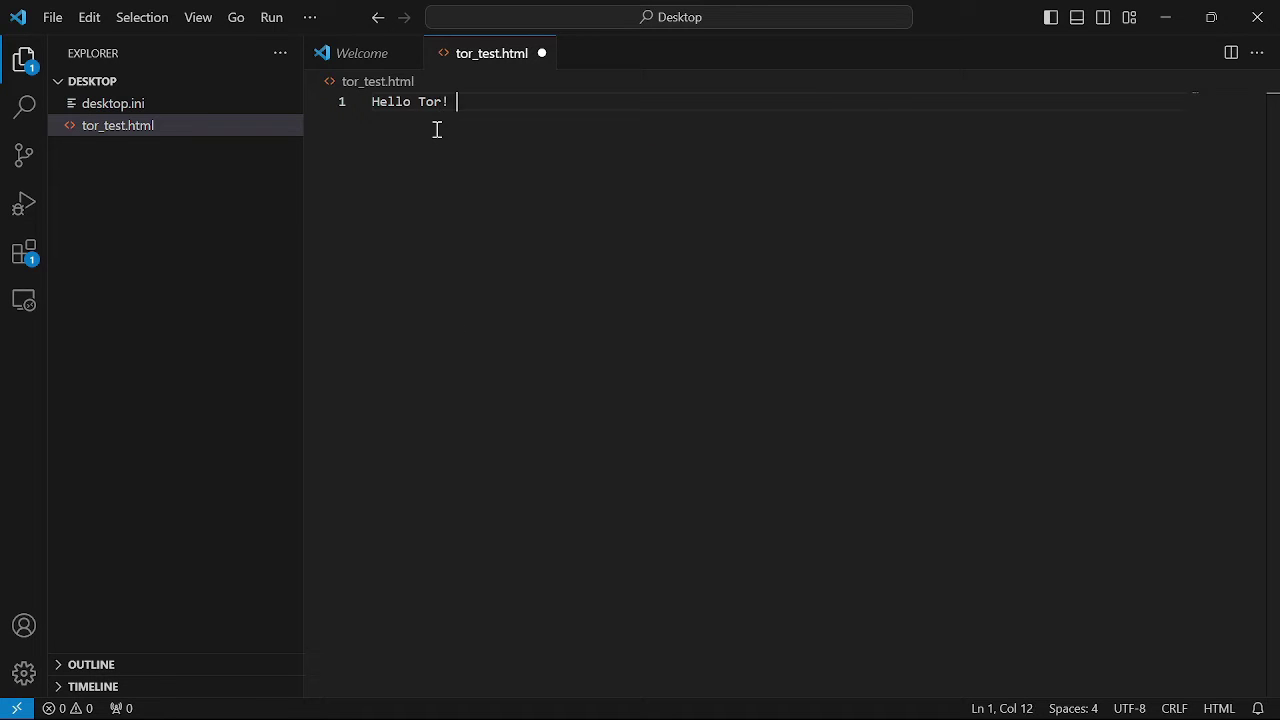
text( This is for t)
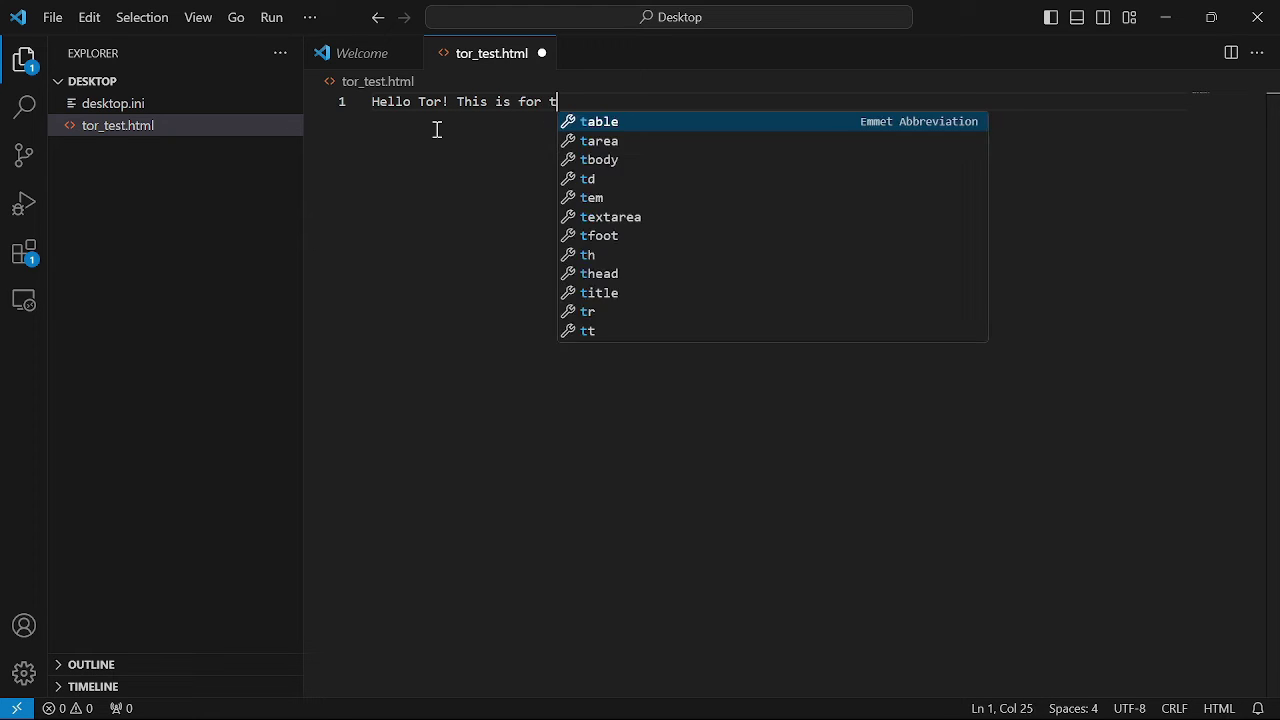
text(esting p)
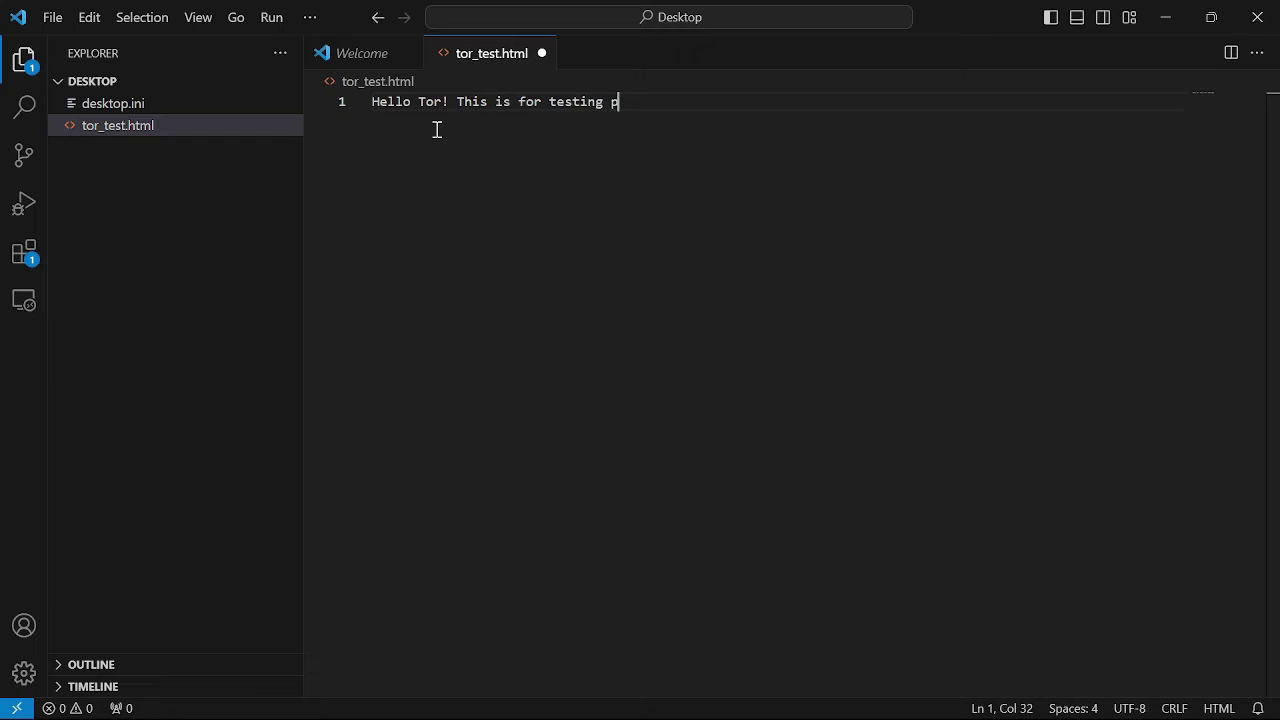
text(urpose onl)
key(BackSpace)
text(nly.)
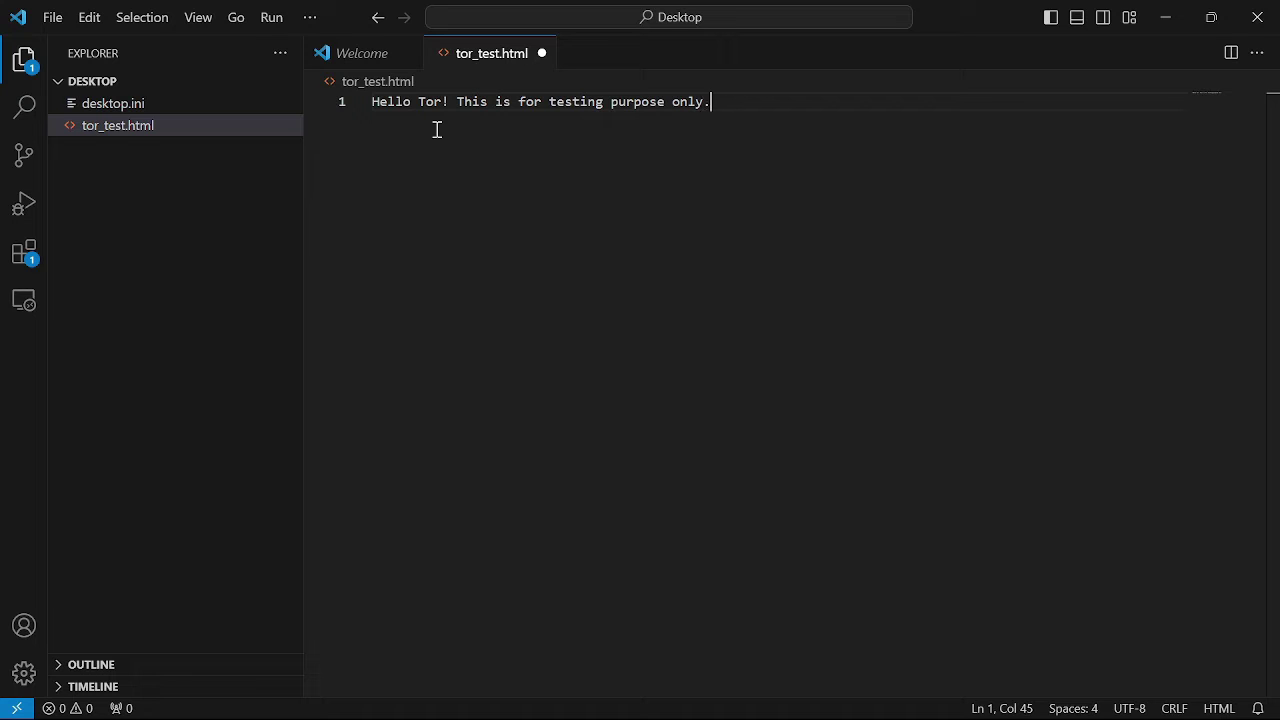
key(ctrl+s)
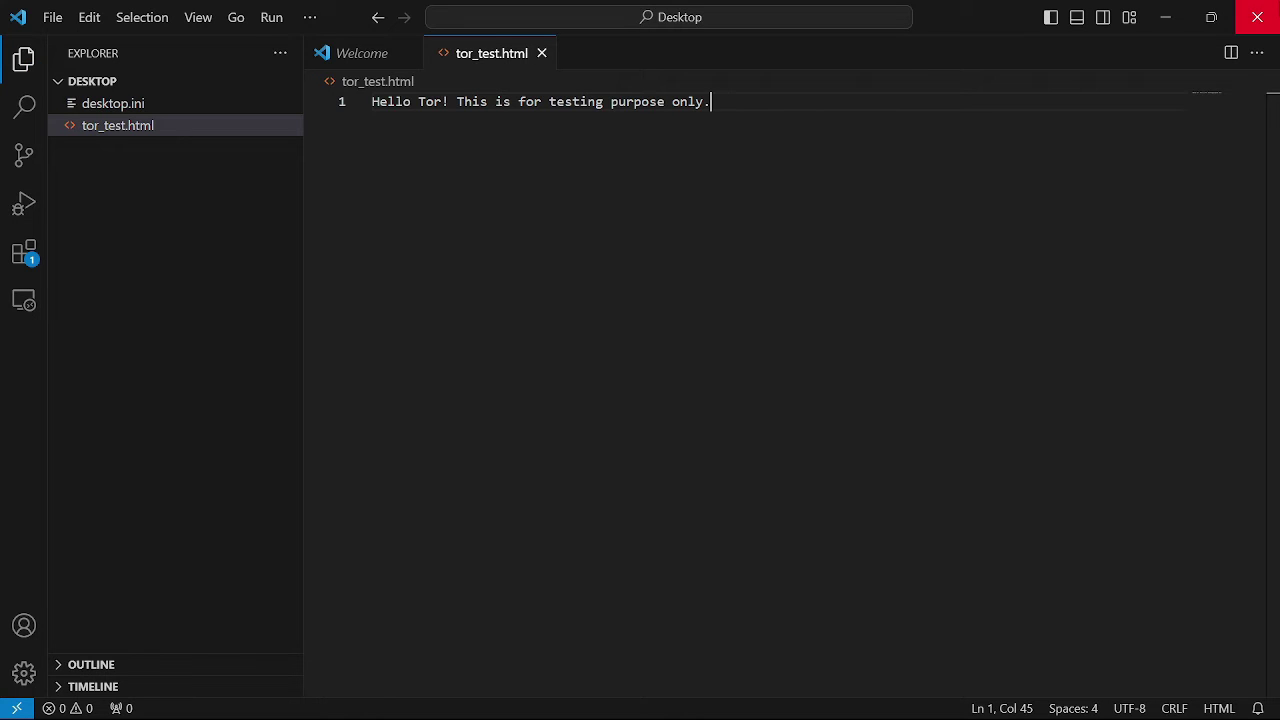
click(1257, 17)
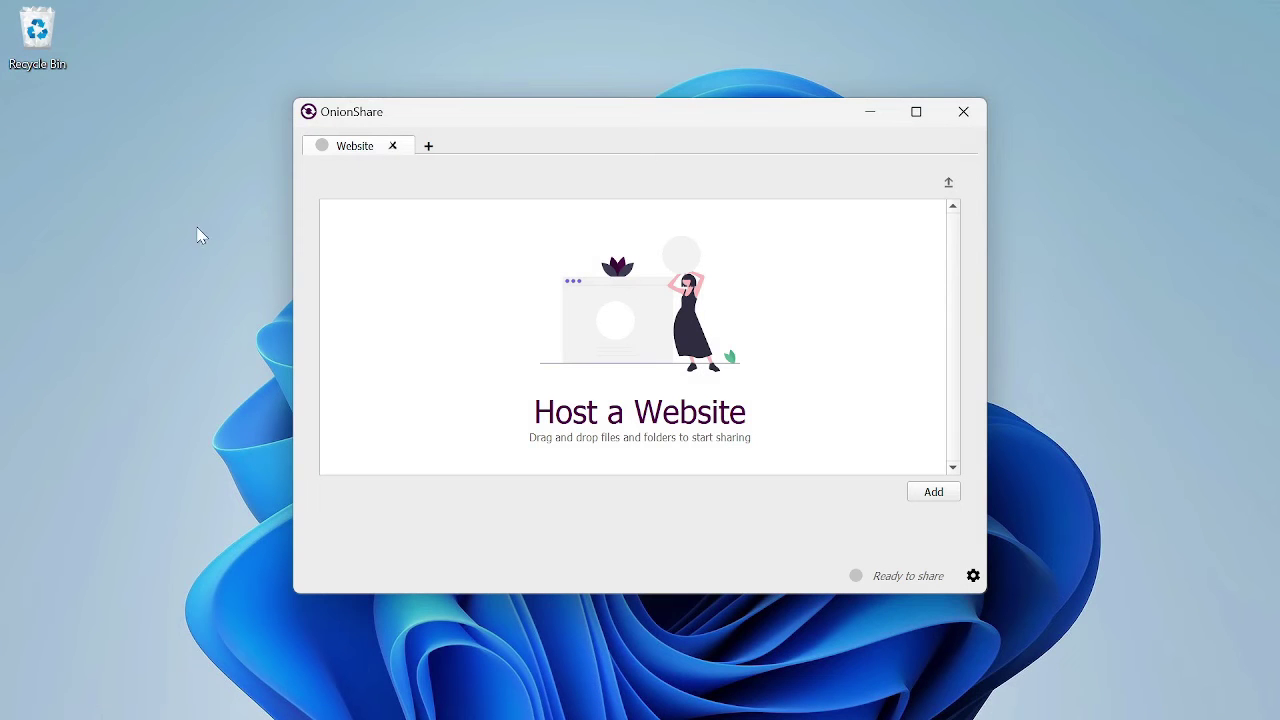
Open the Desktop folder in File Explorer beside OnionShare and add tor_test.html to the website's files.
drag(598, 123, 637, 174)
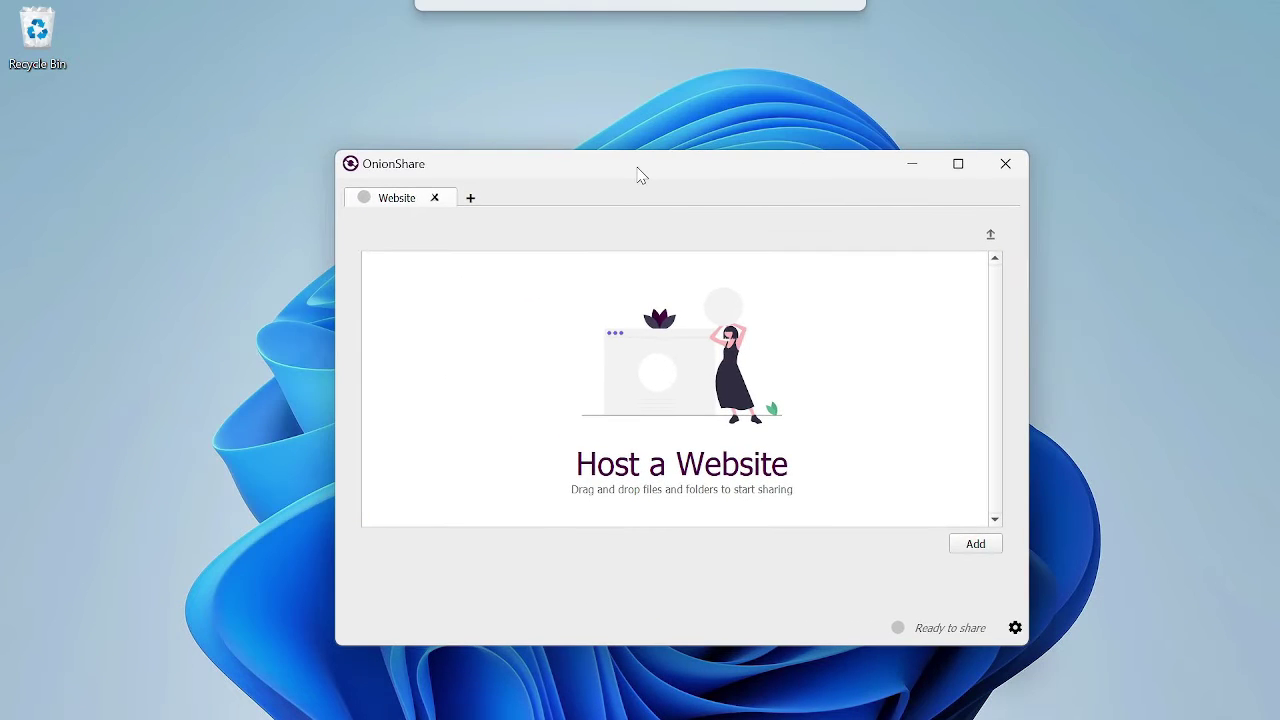
drag(551, 179, 480, 106)
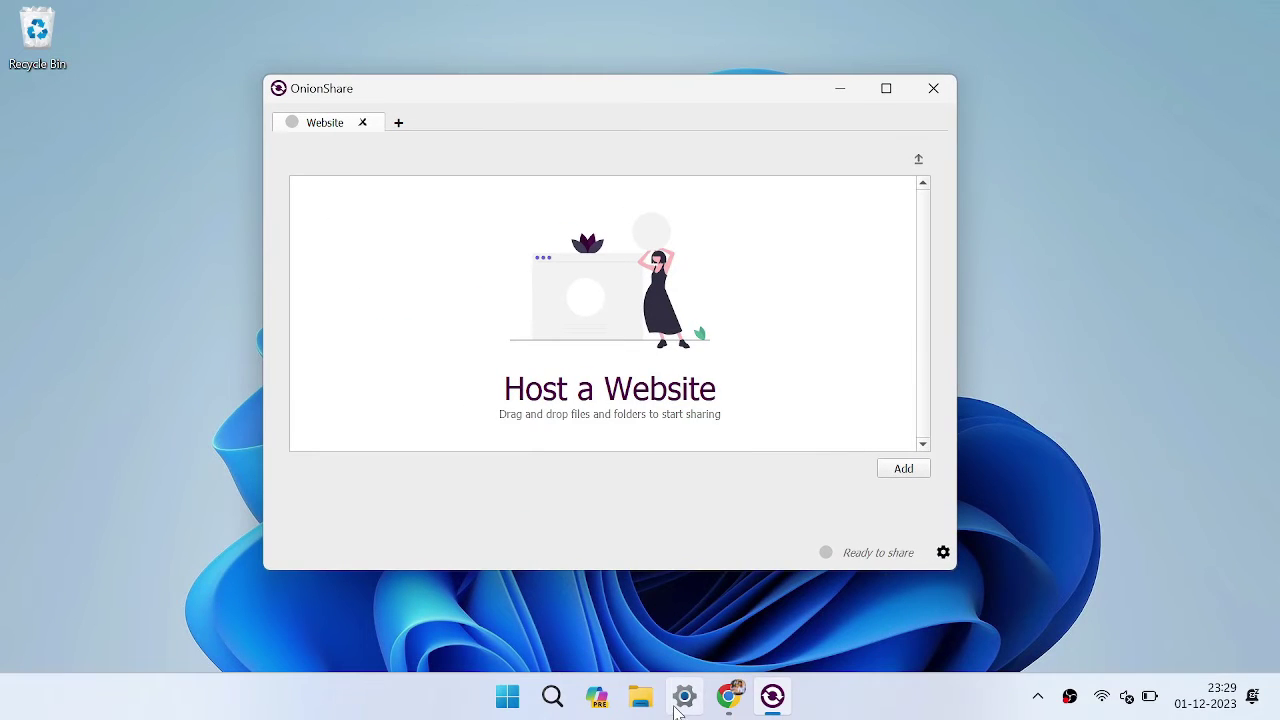
click(648, 698)
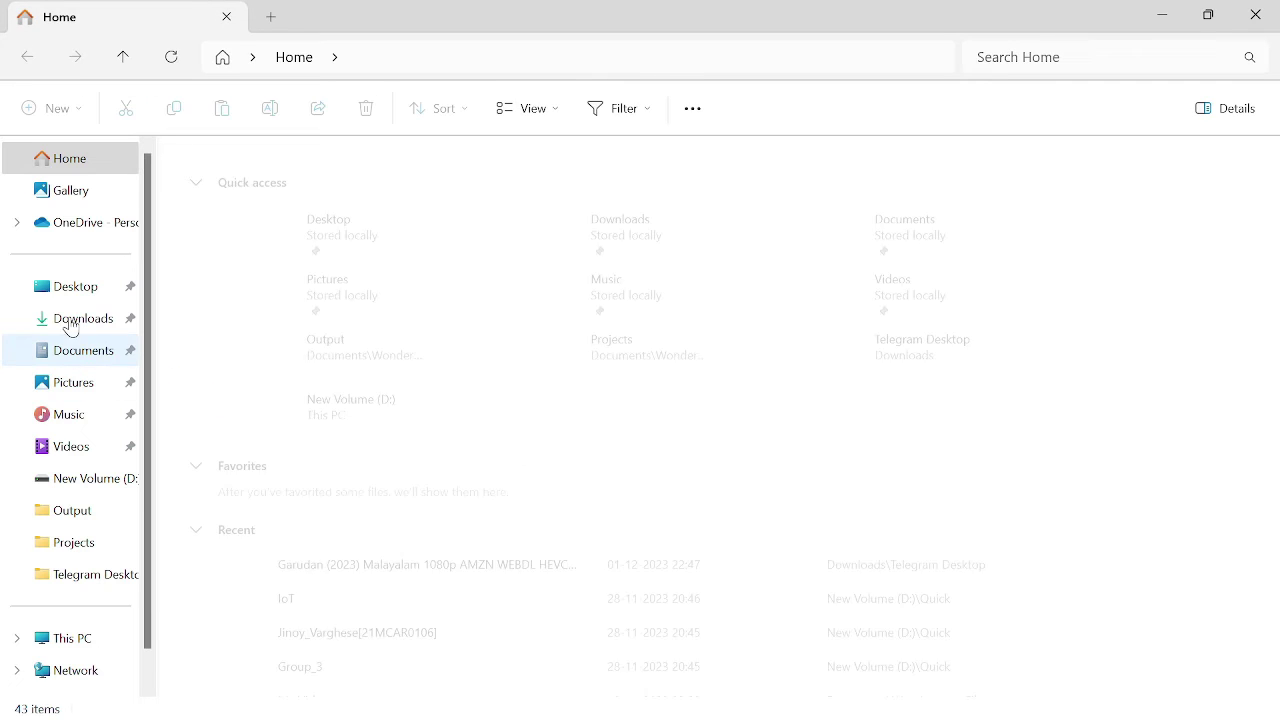
click(72, 292)
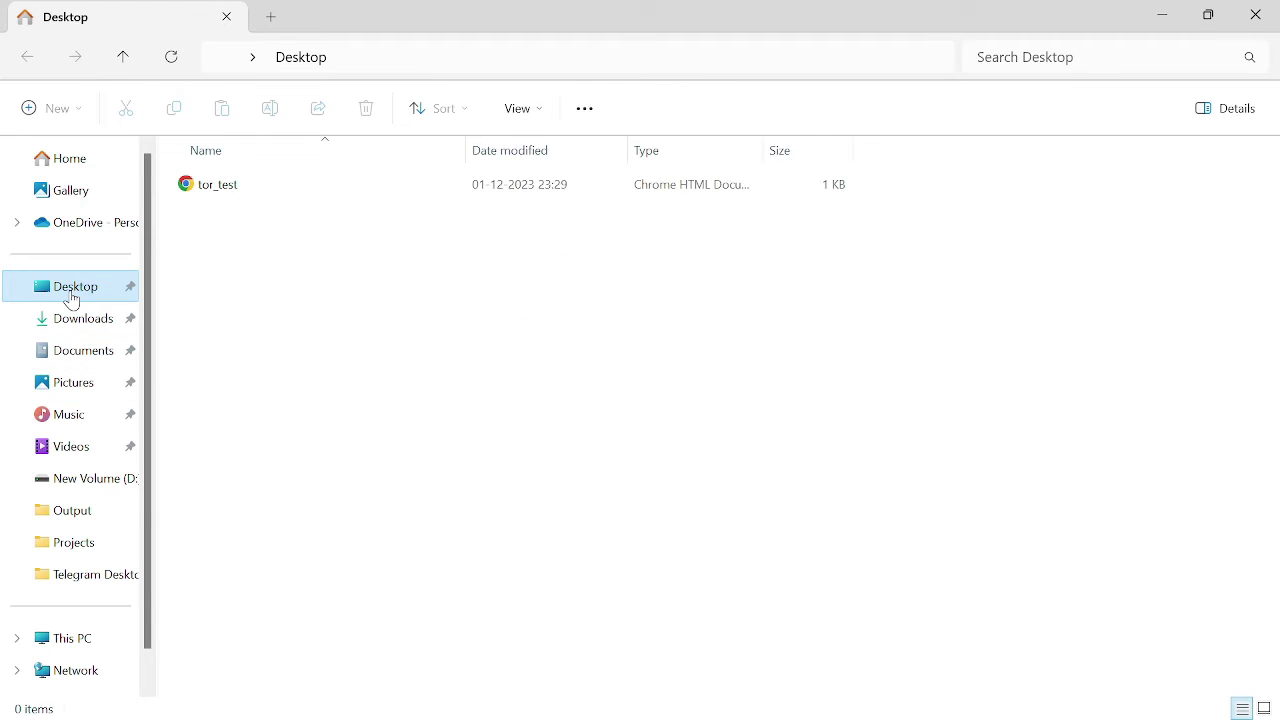
click(1207, 15)
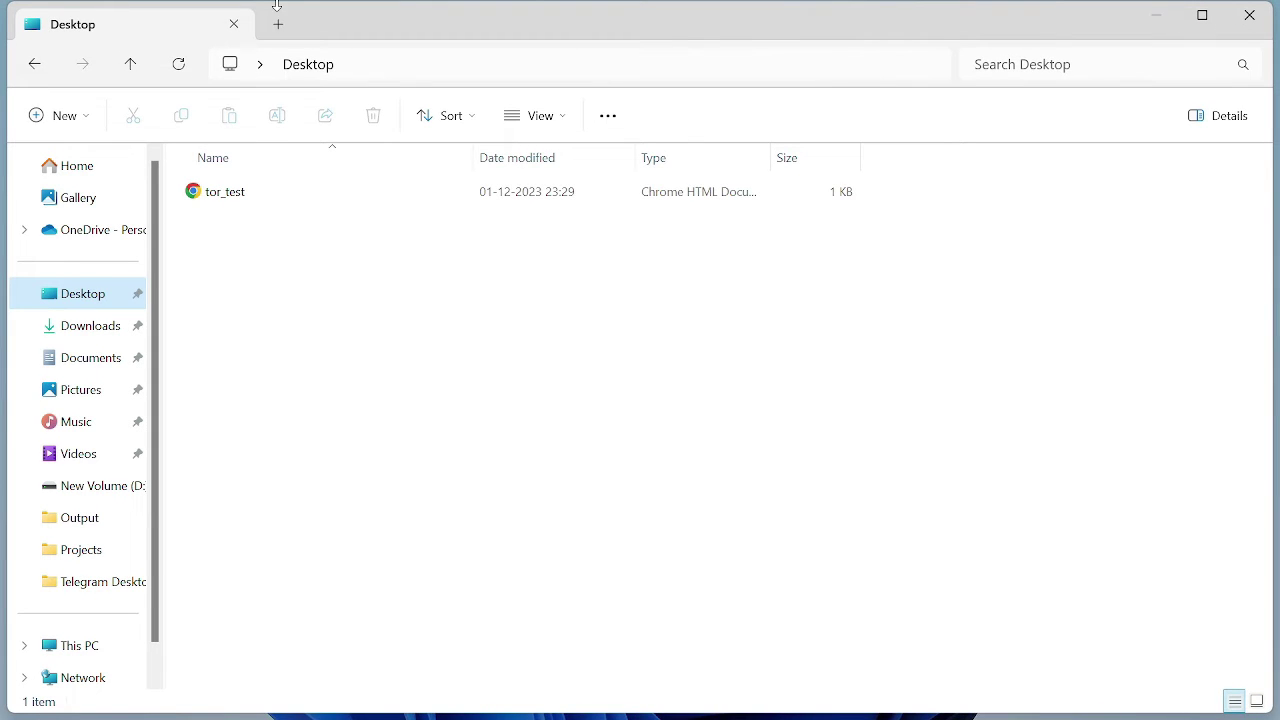
drag(277, 3, 719, 279)
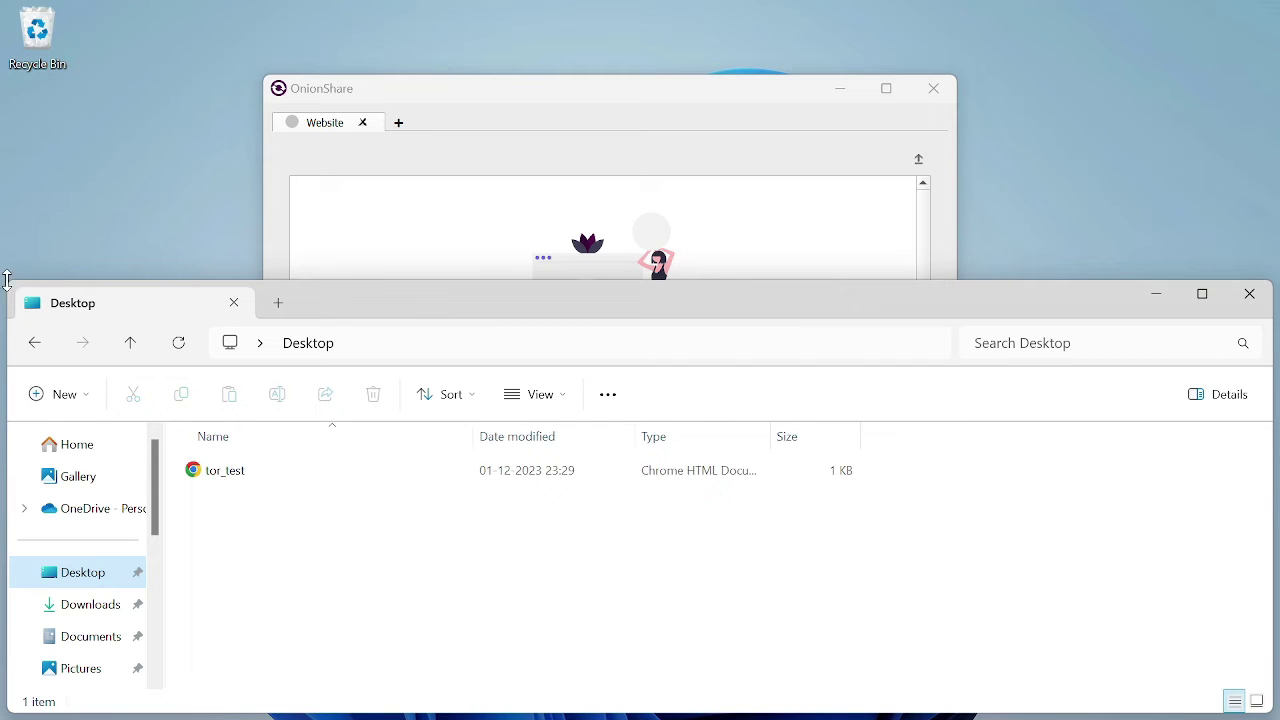
drag(7, 280, 797, 113)
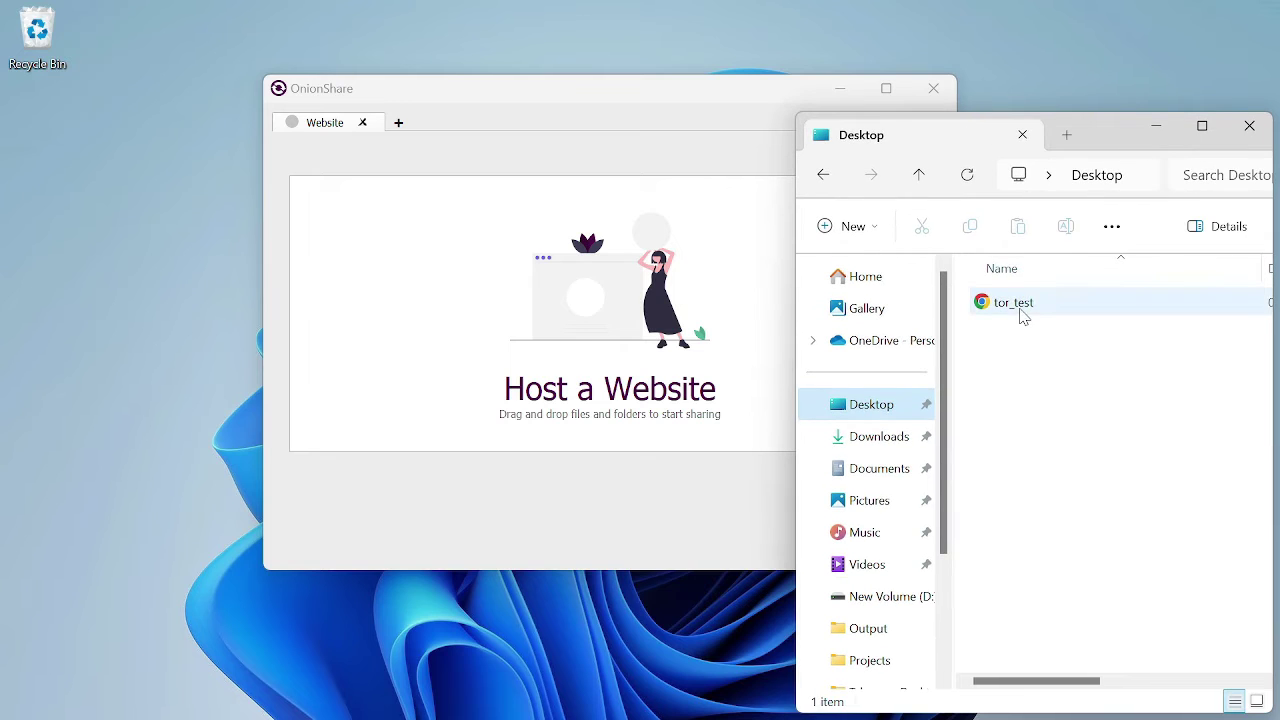
drag(1022, 314, 507, 397)
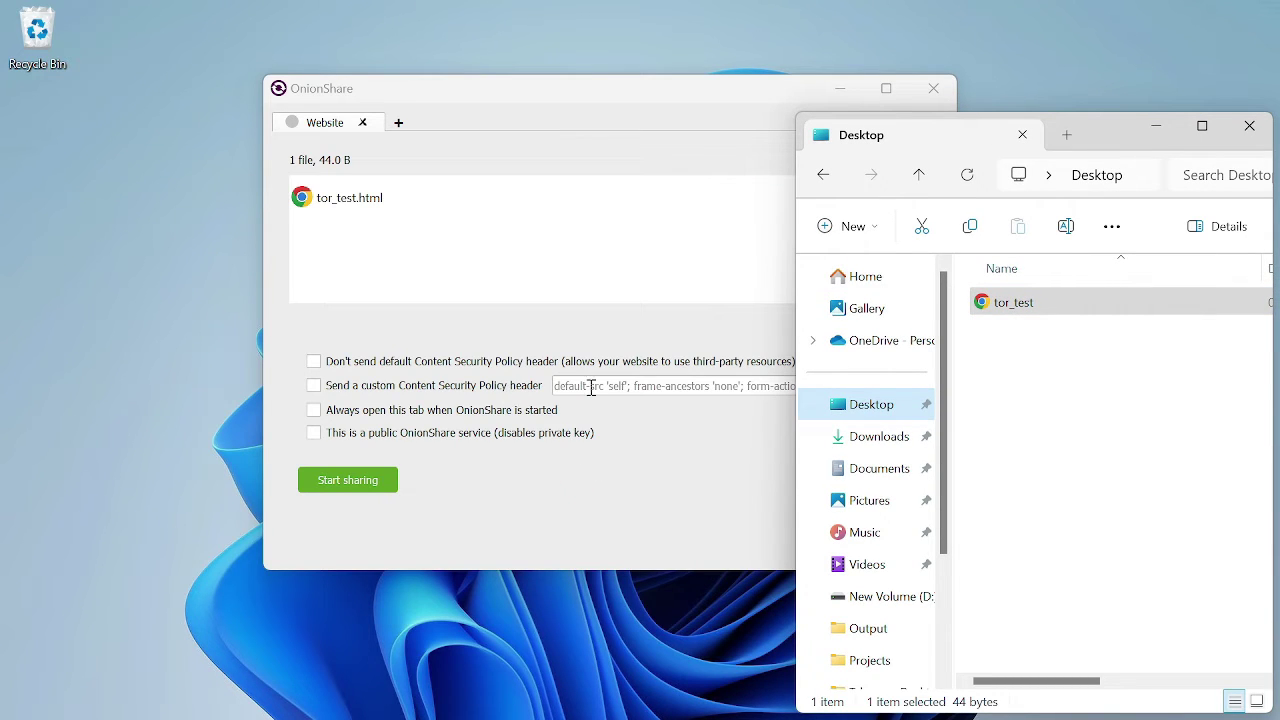
Make the website a public OnionShare service without a private key and start sharing it.
click(642, 281)
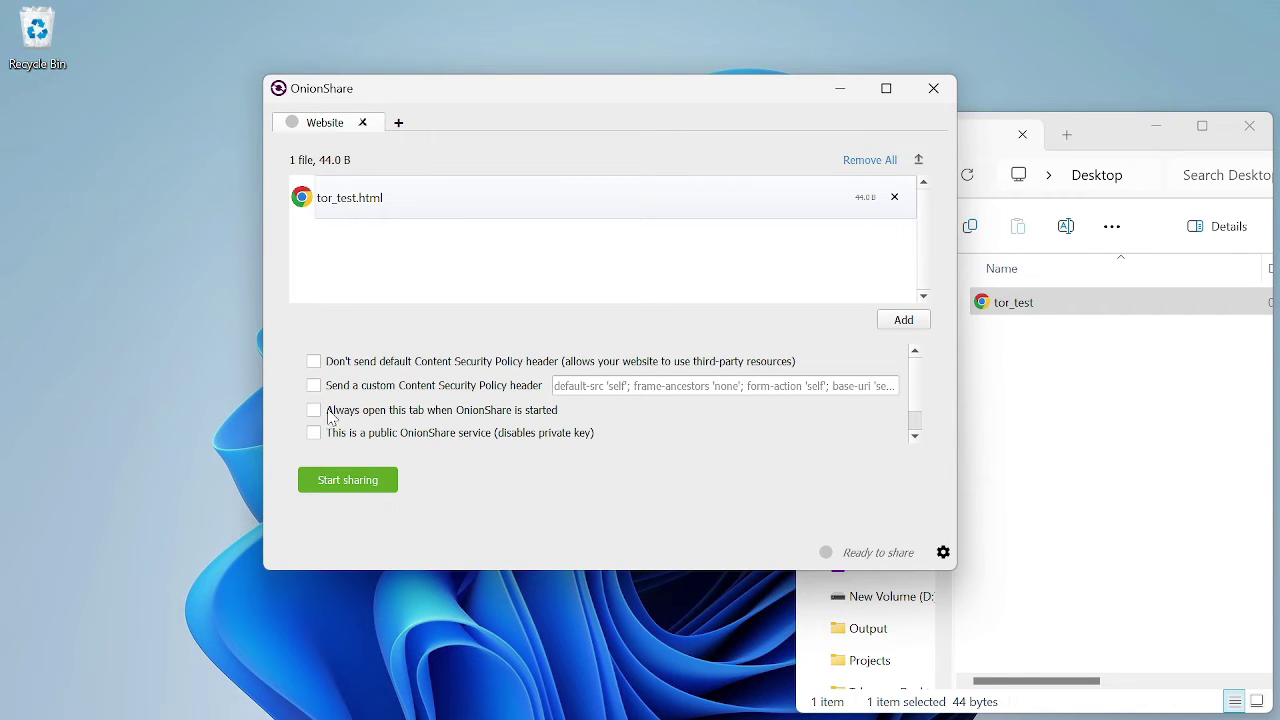
click(417, 443)
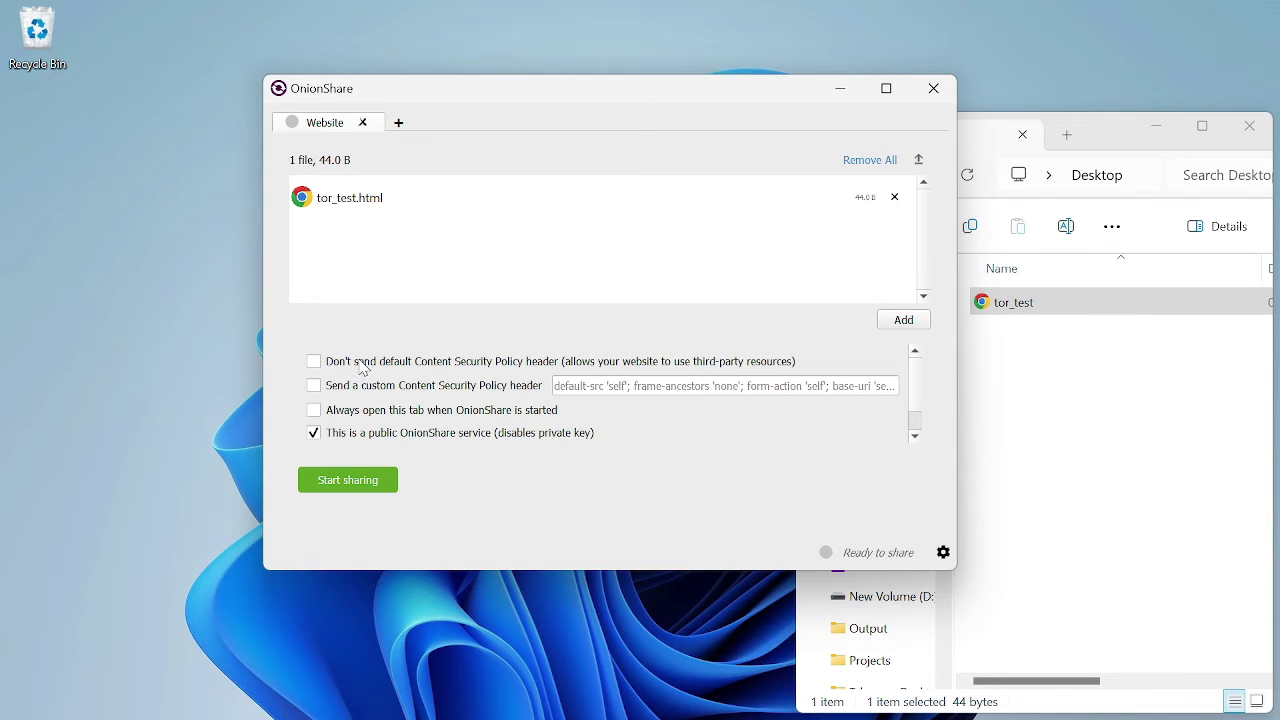
click(337, 484)
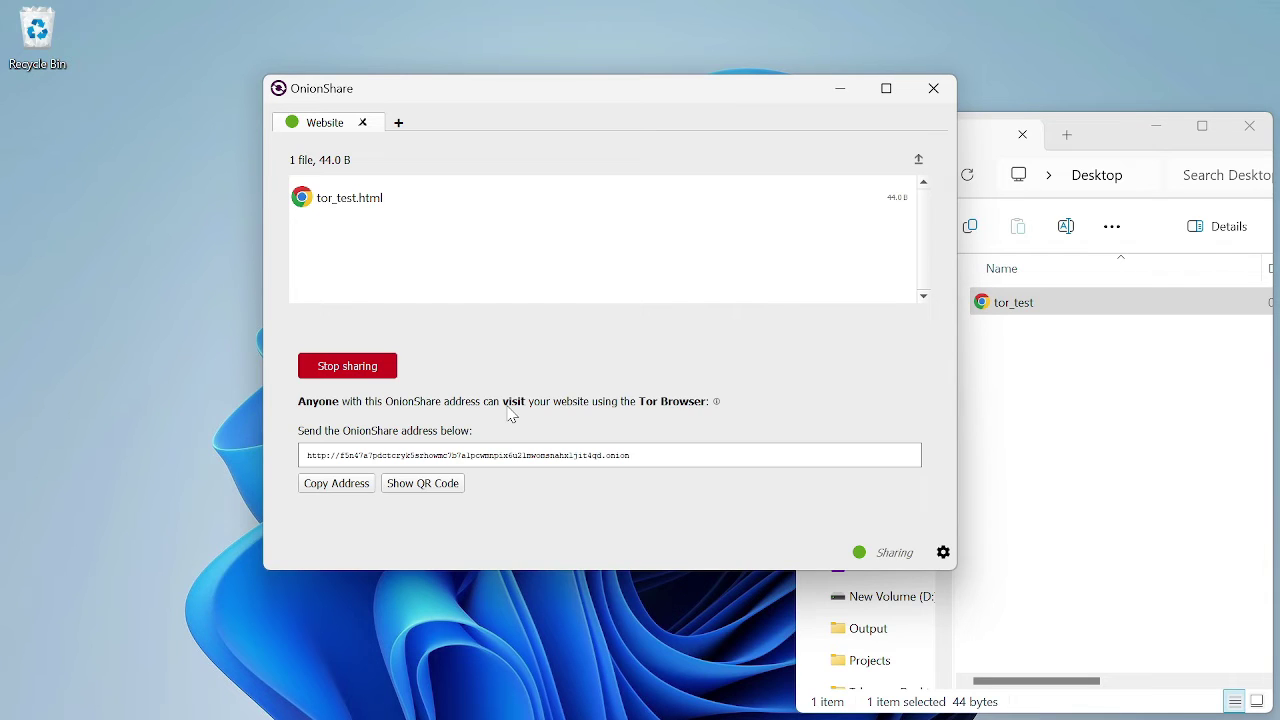
Copy the website's OnionShare address to the clipboard.
click(645, 457)
shift+click(308, 457)
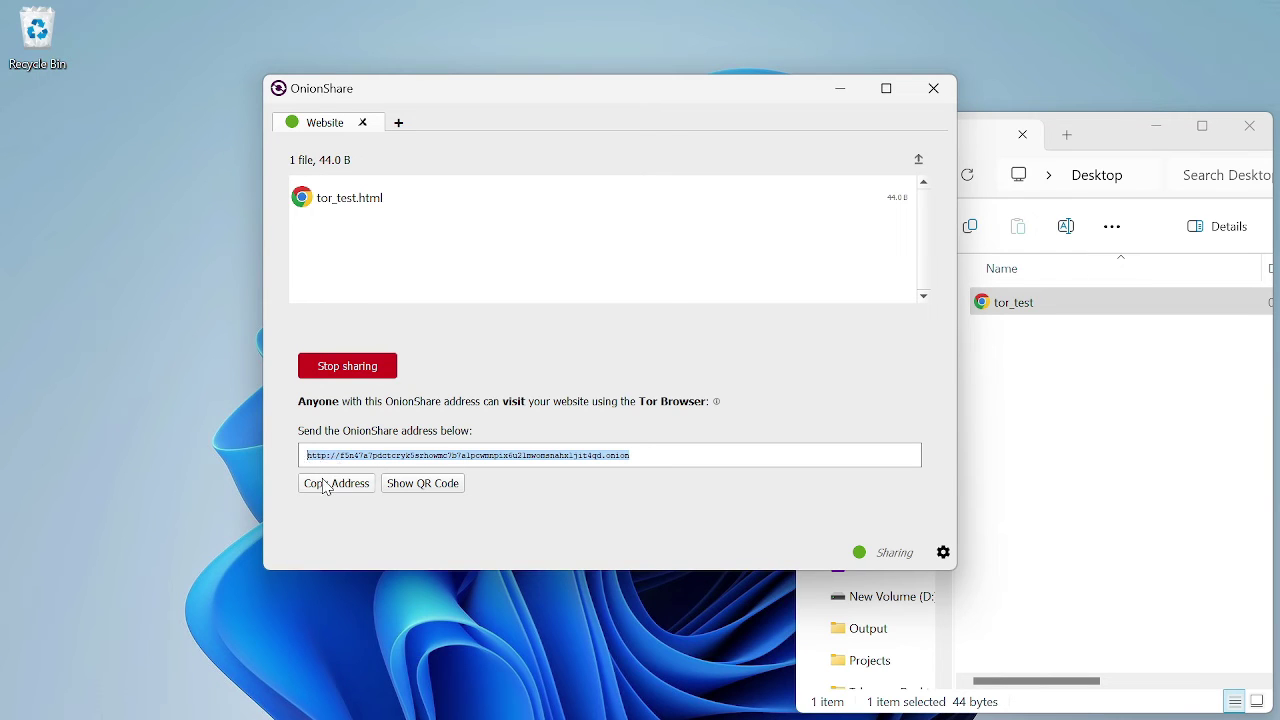
click(325, 485)
mouse_move(1127, 714)
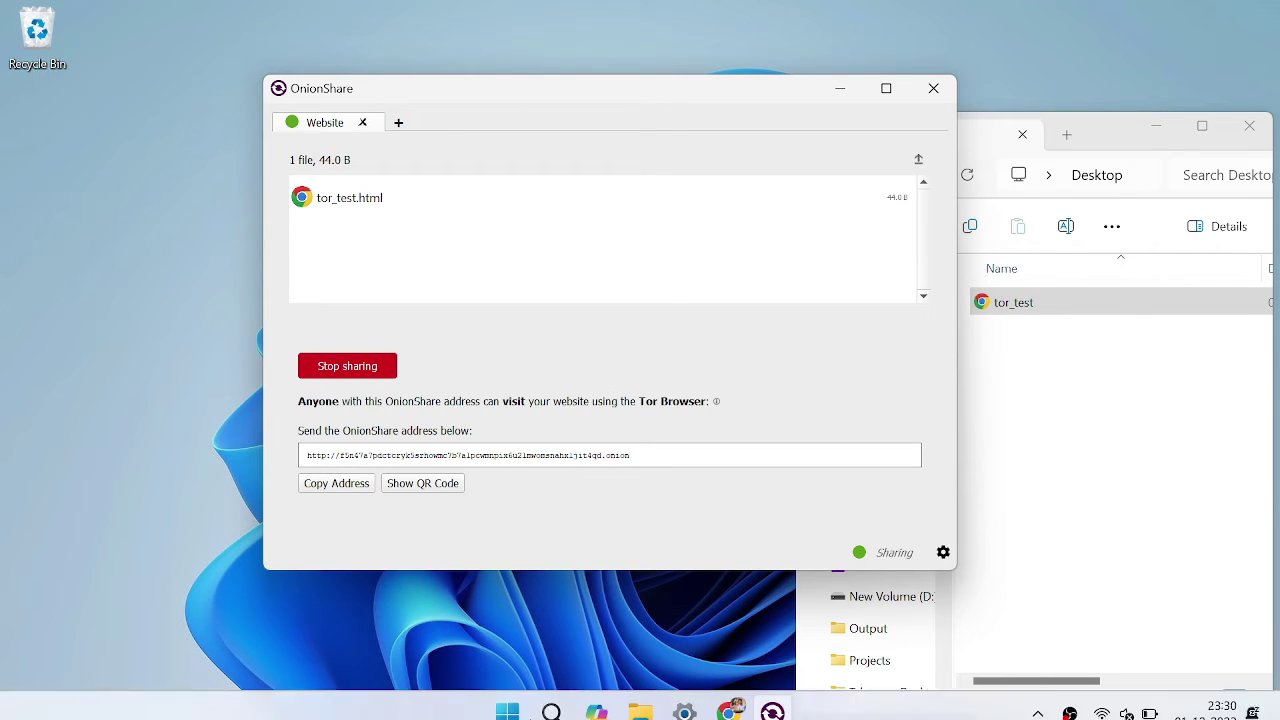
click(553, 697)
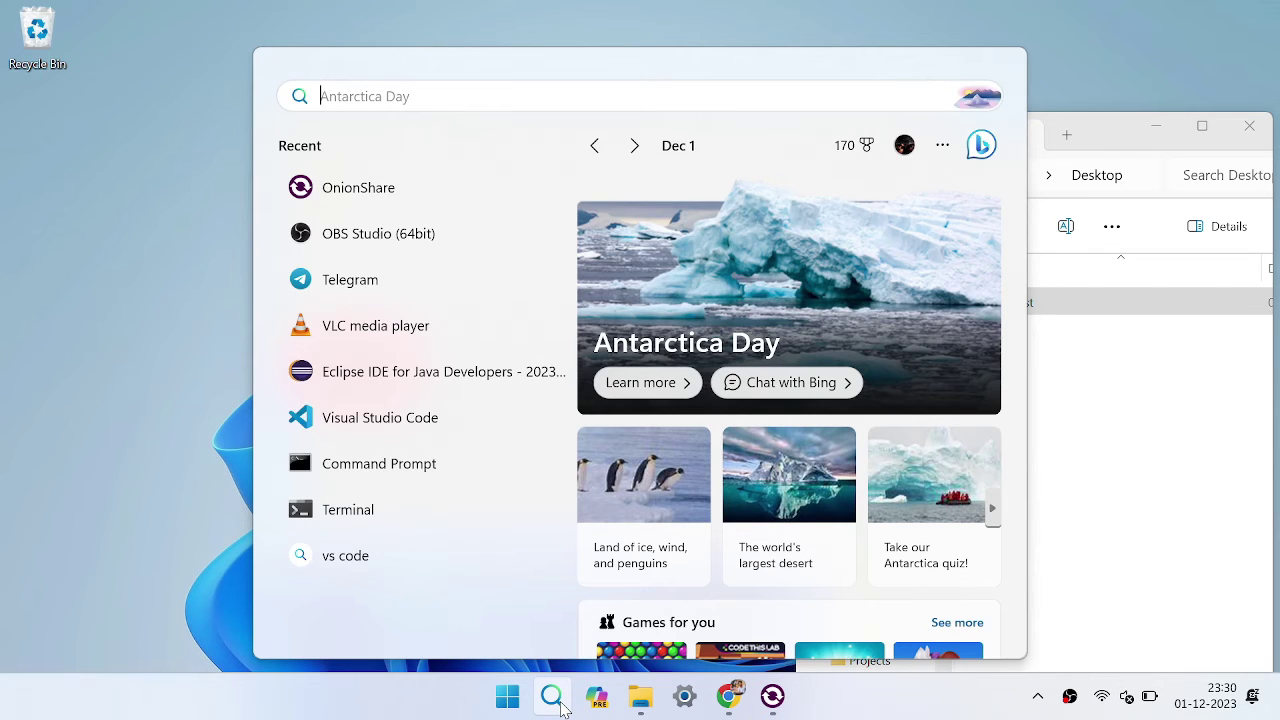
click(128, 451)
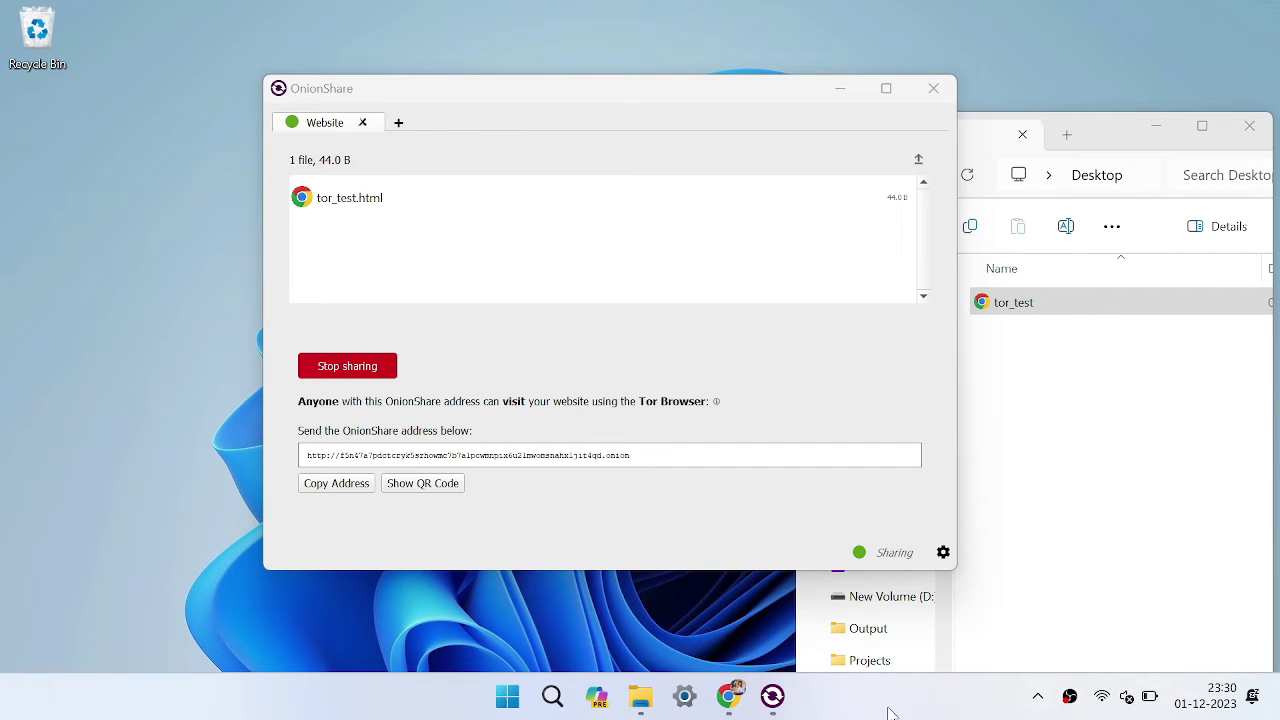
Switch to Chrome, search for "tor download for windows" in a new tab and open the Tor Project's download page.
click(729, 697)
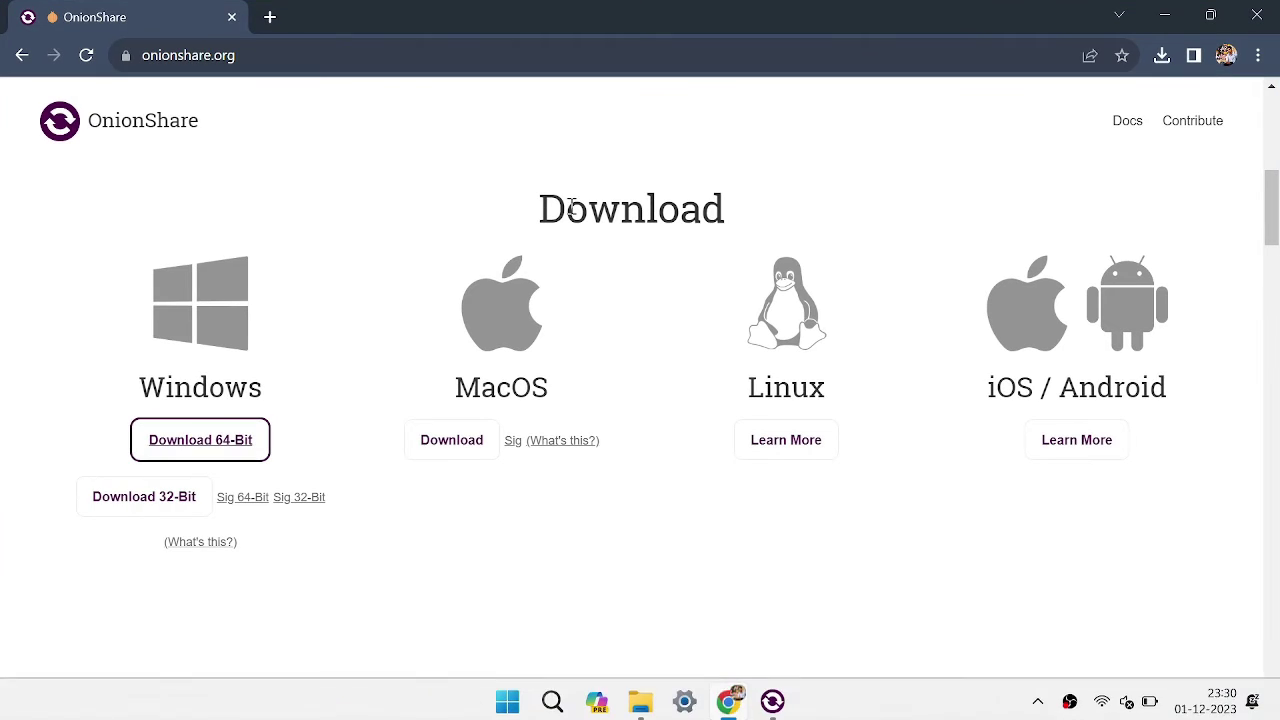
click(271, 17)
text(tor)
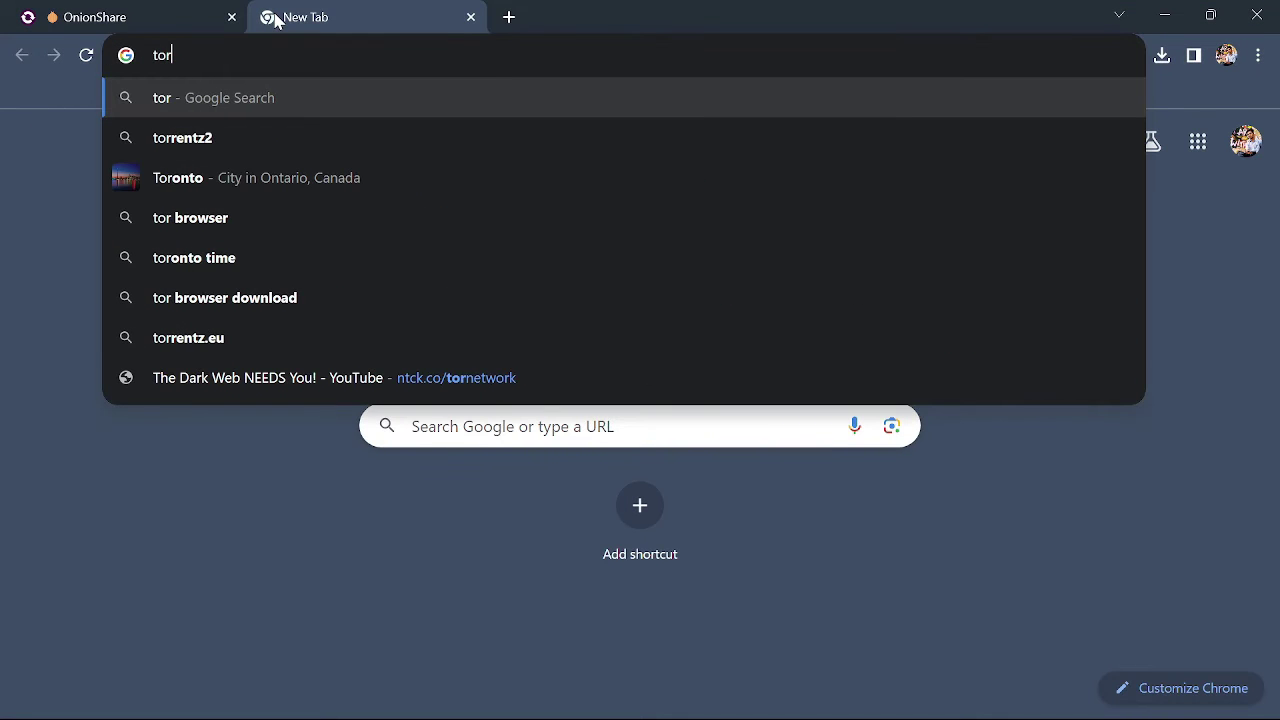
text( download for windows)
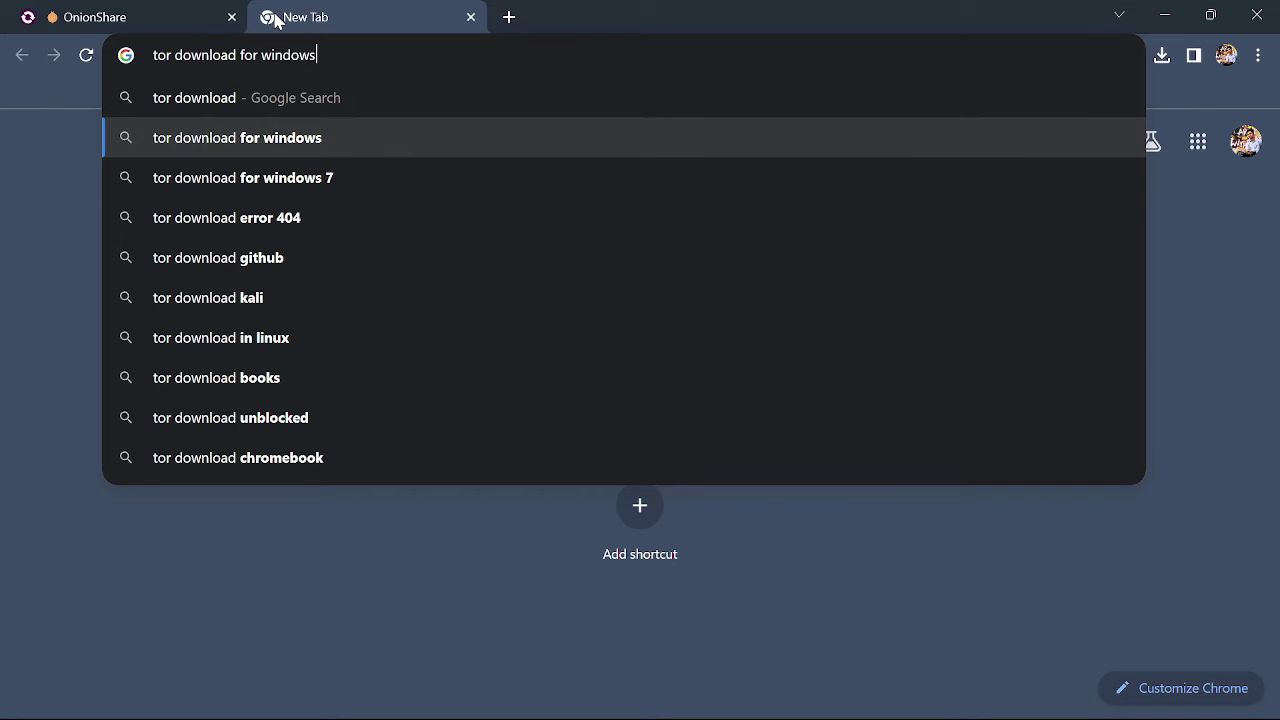
key(Return)
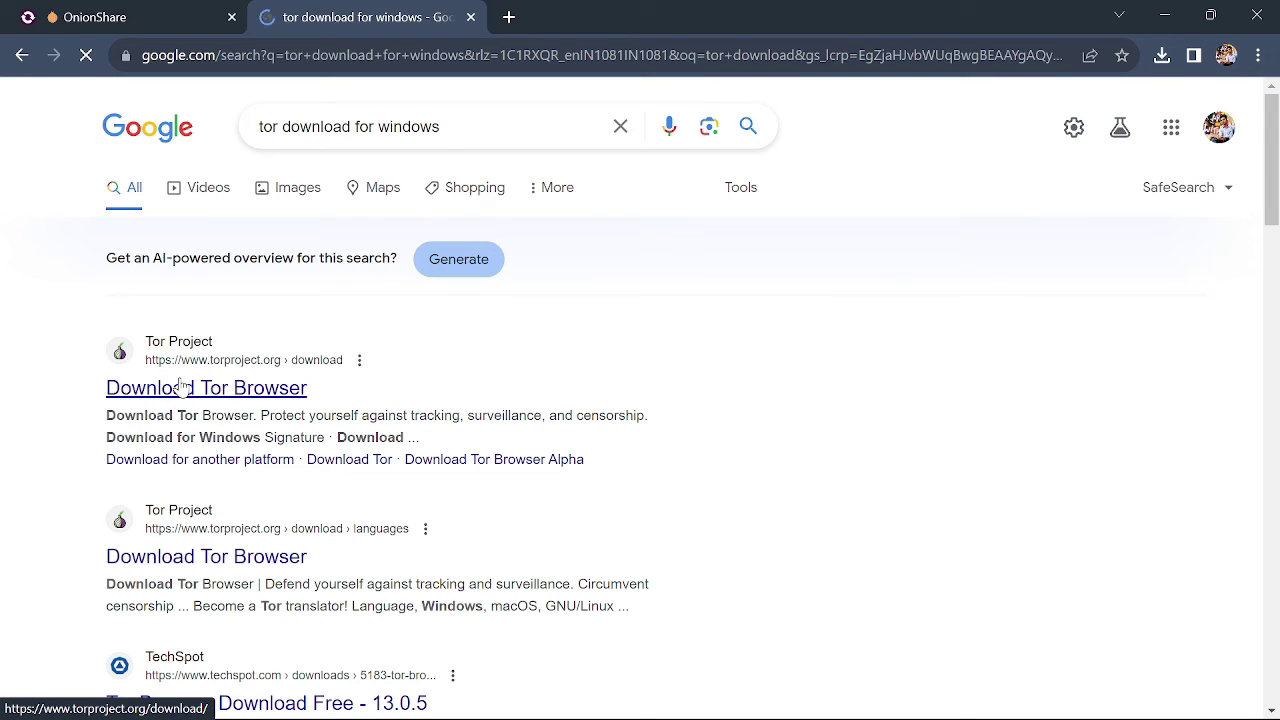
click(182, 388)
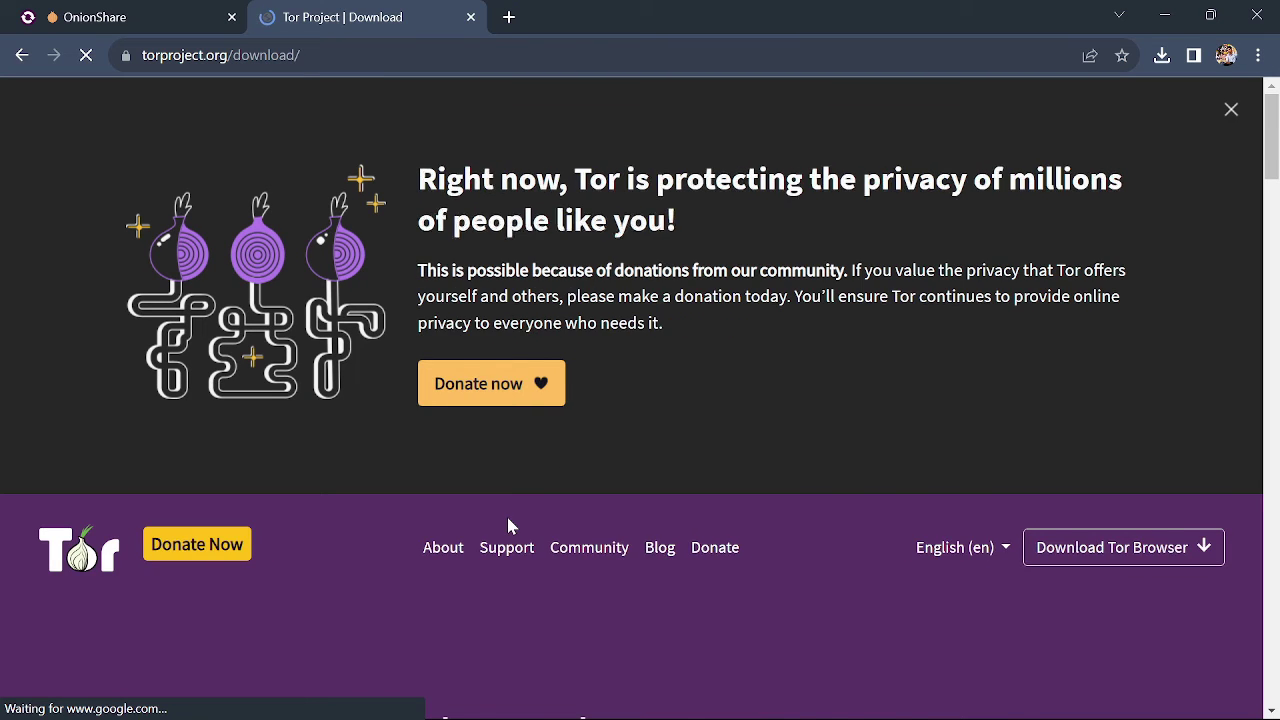
Download Tor Browser for Windows and open the downloaded tor-browser-windows-x86_64-portable-13.0.5.exe once it is complete.
scroll(508, 521, down, 3)
scroll(508, 527, down, 4)
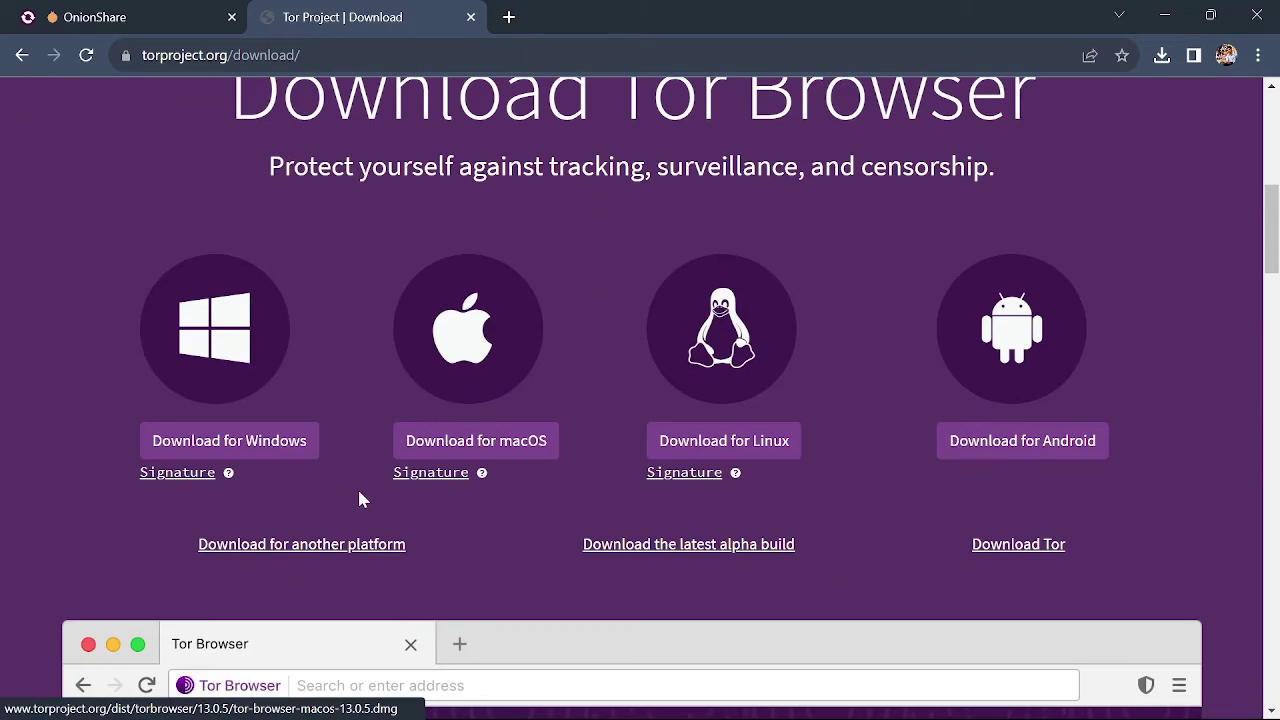
click(290, 456)
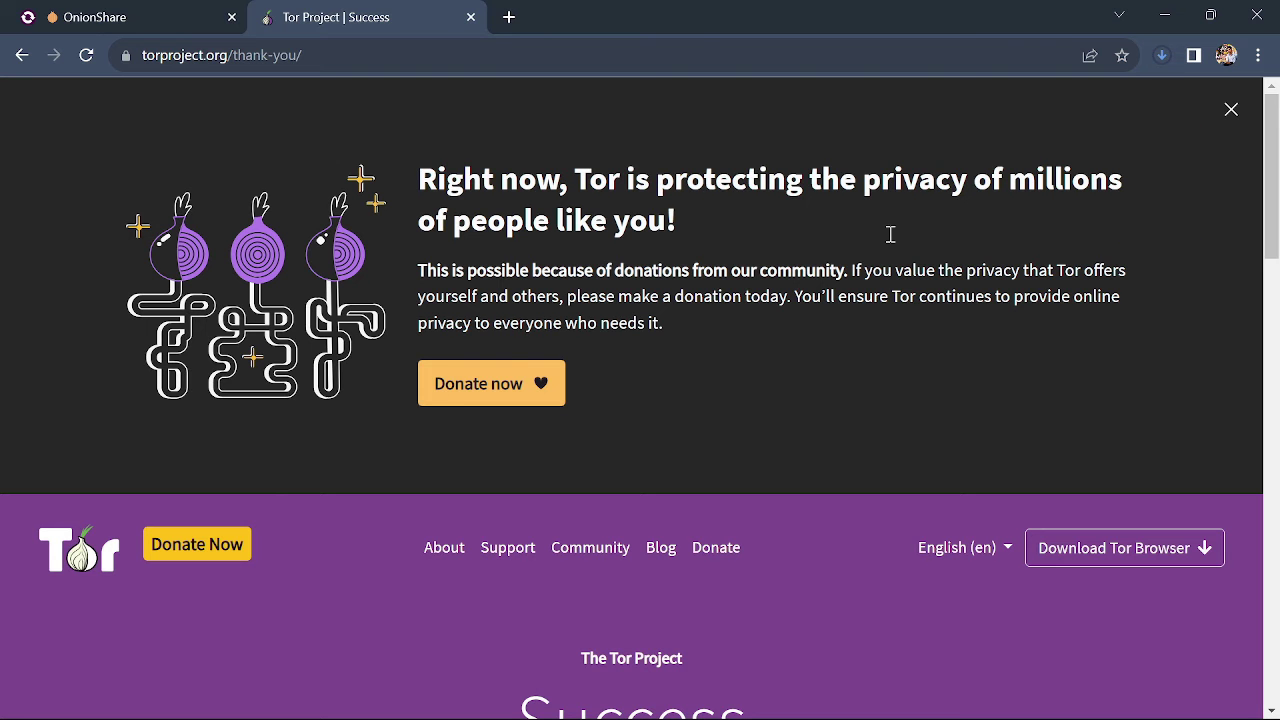
click(1159, 58)
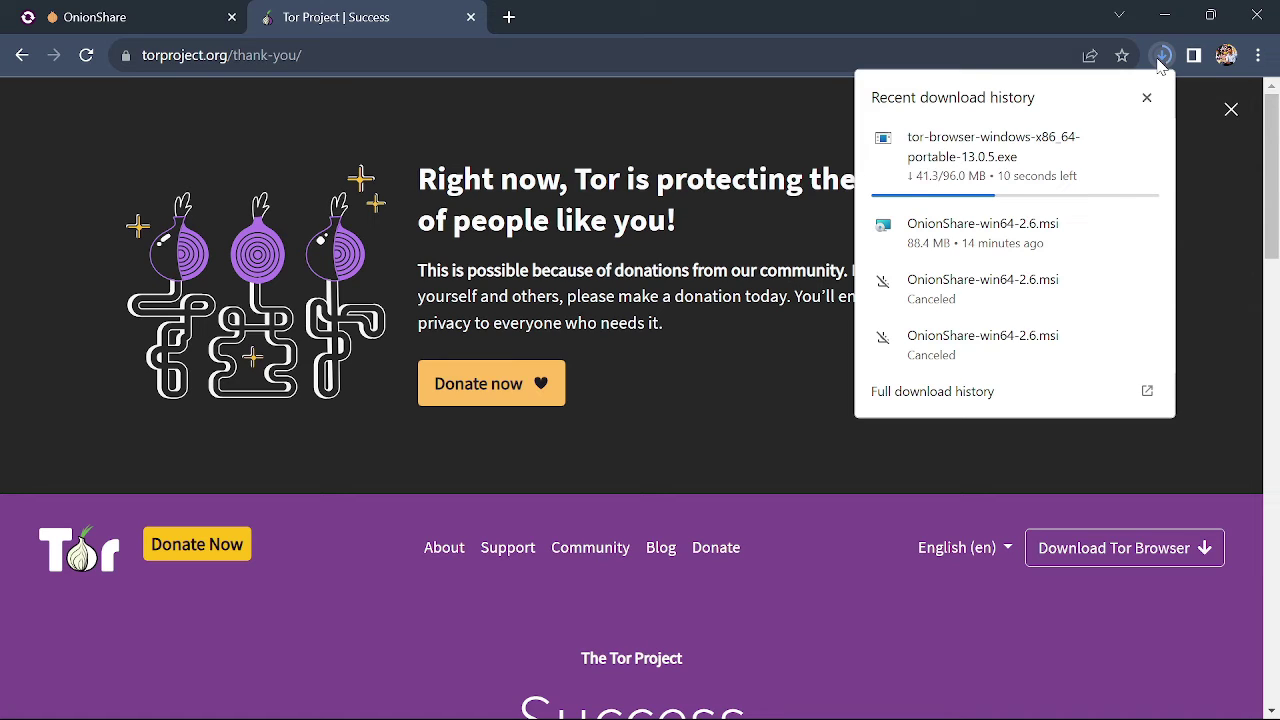
mouse_move(1097, 151)
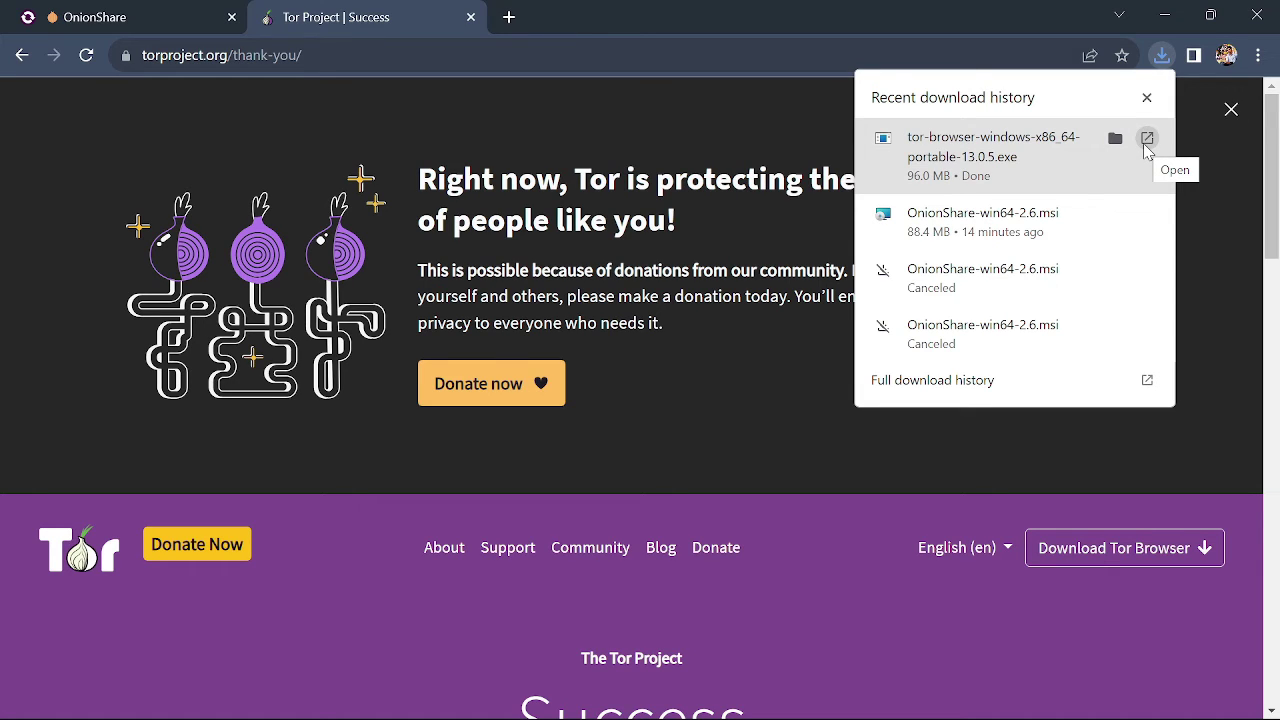
click(1146, 142)
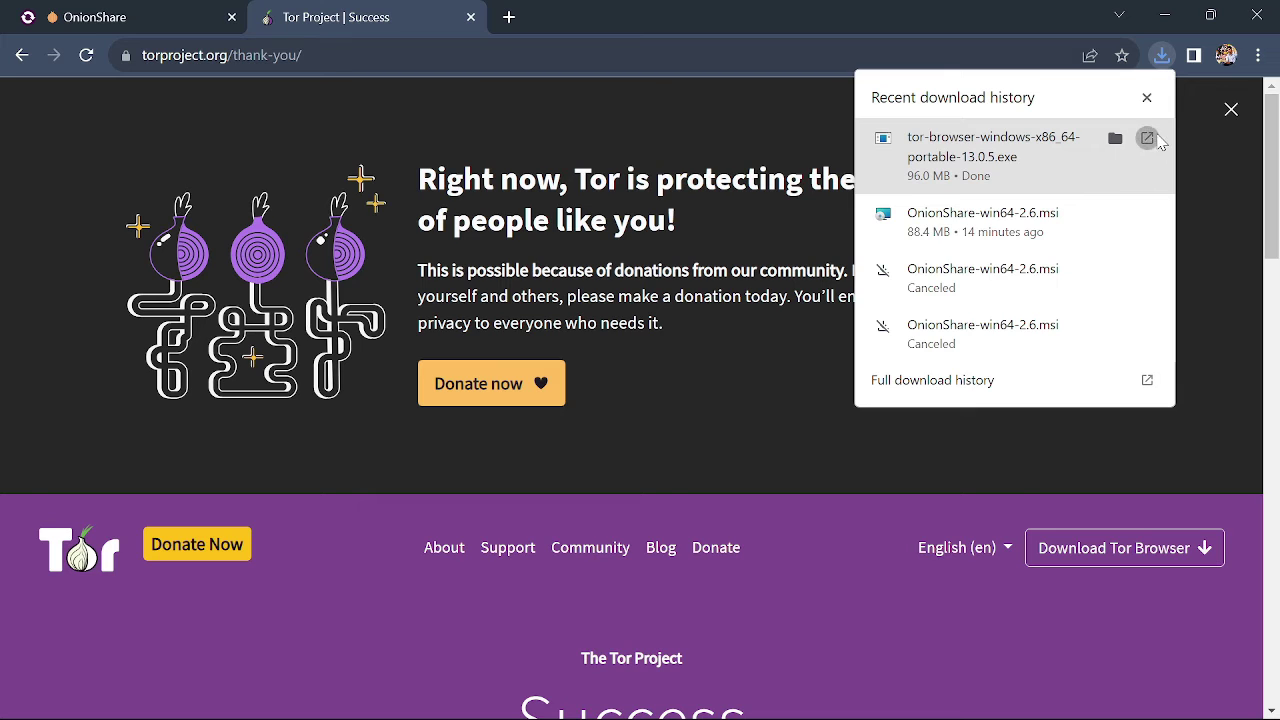
Clear the desktop for the Tor Browser installer by minimizing Chrome and OnionShare and closing the Desktop folder window.
click(1163, 14)
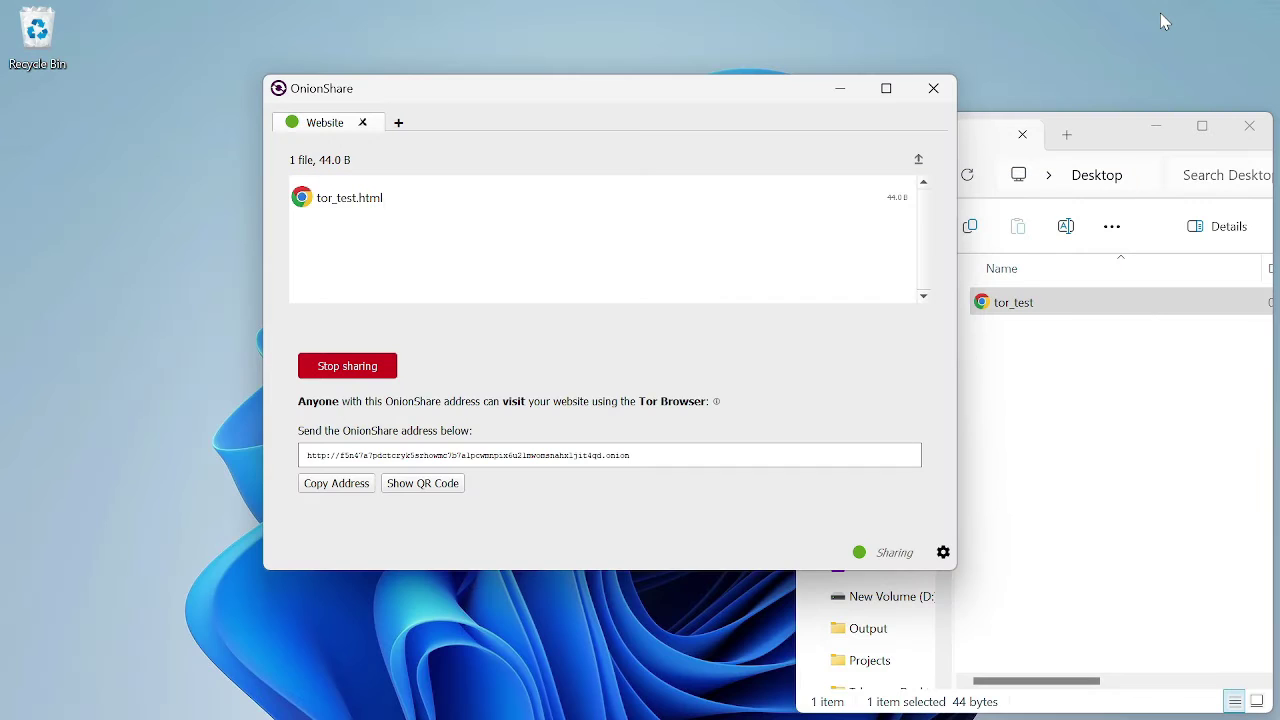
click(1249, 127)
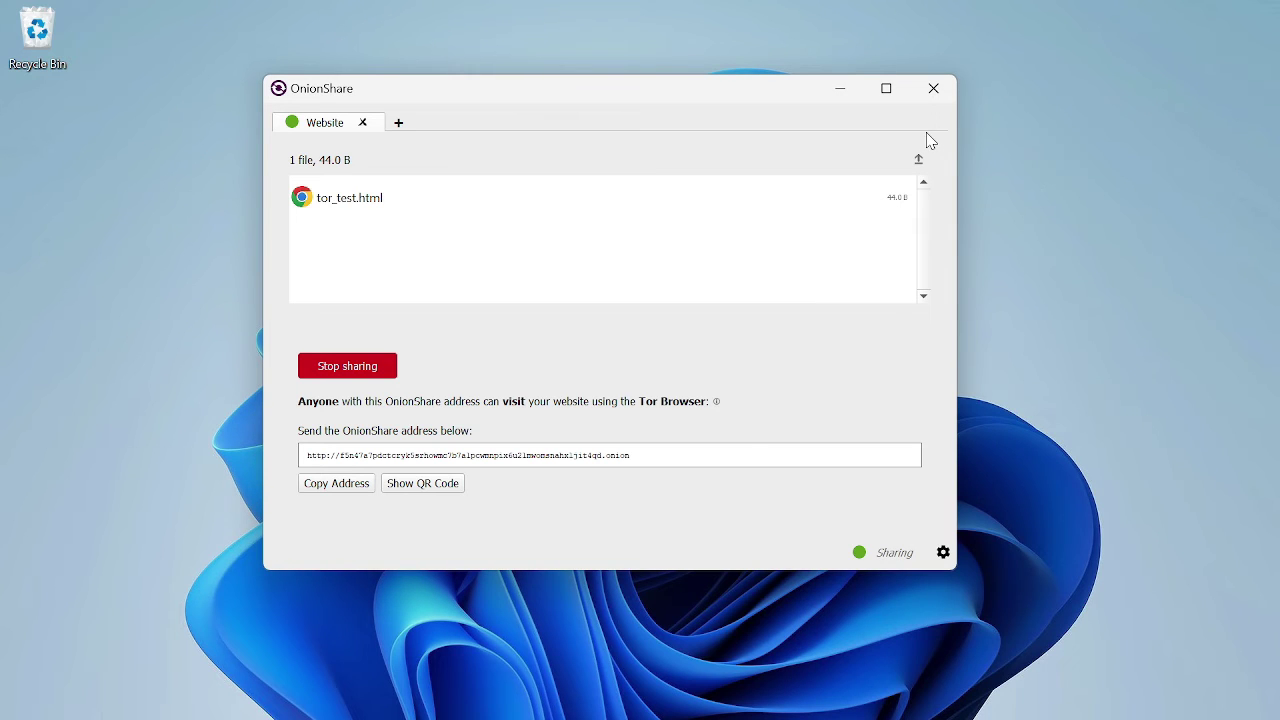
click(832, 101)
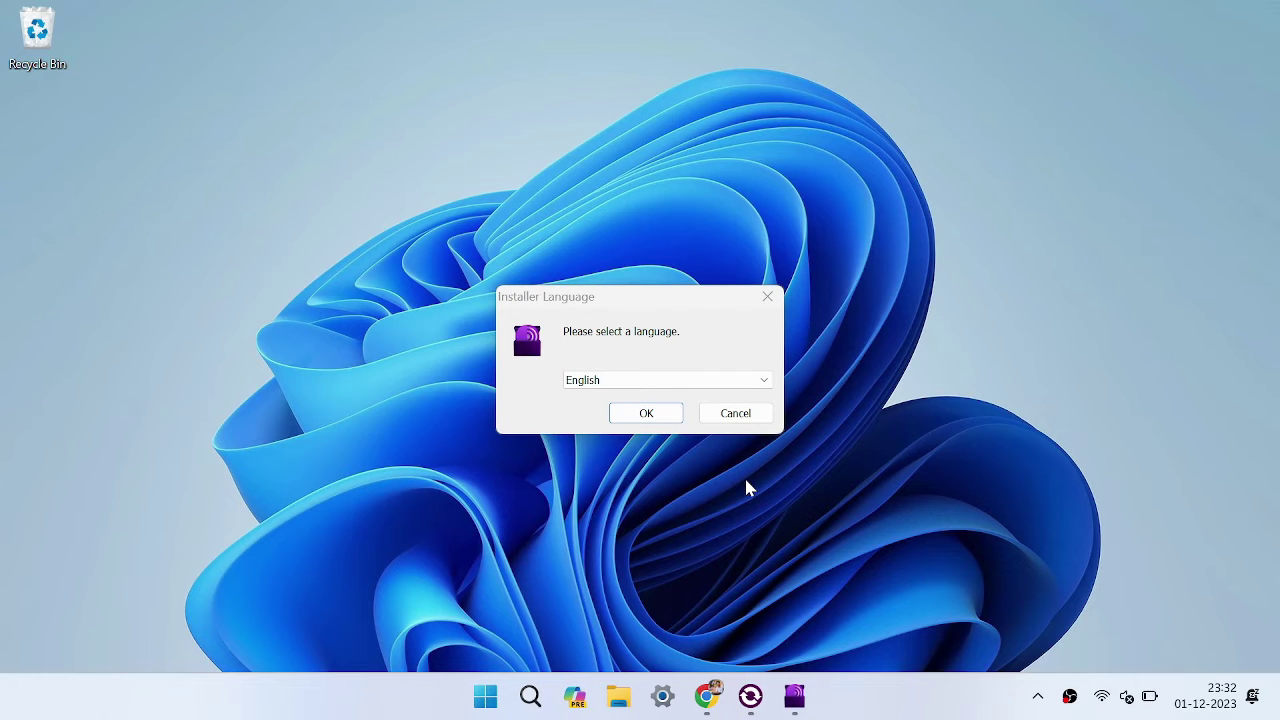
Install Tor Browser in English in the default folder without Start Menu and Desktop shortcuts, and run it on finishing.
click(648, 414)
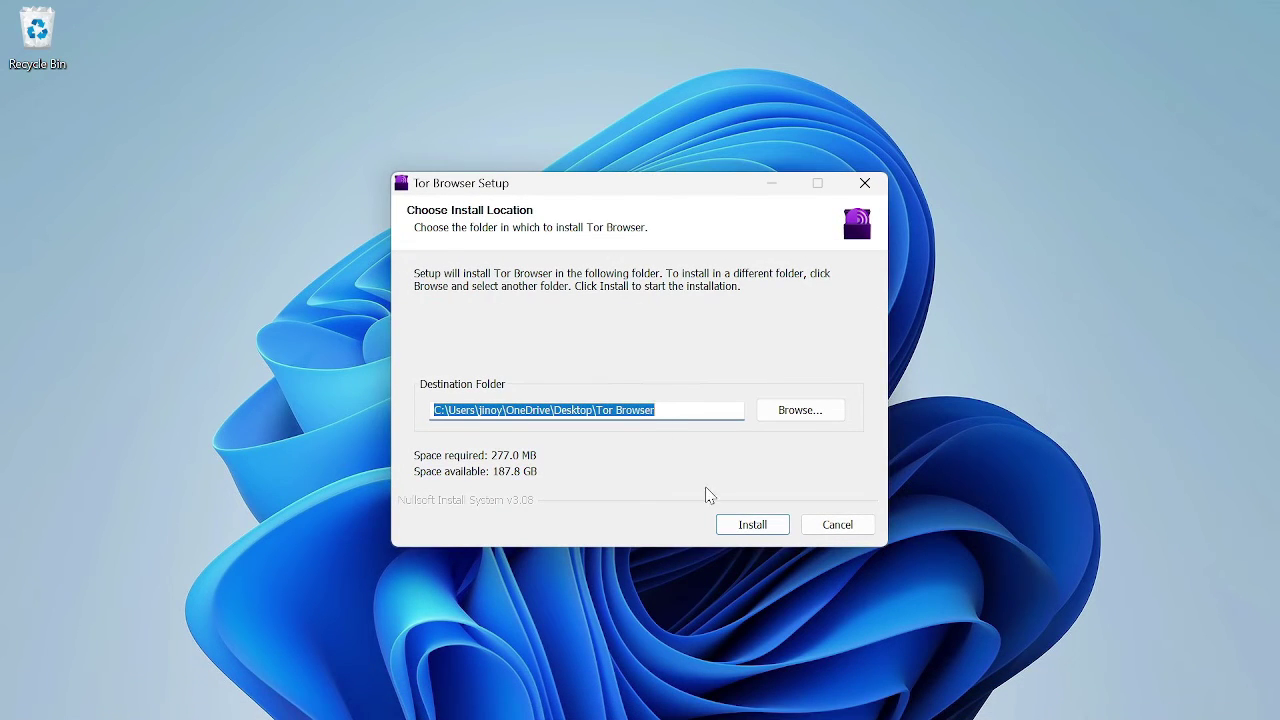
click(748, 527)
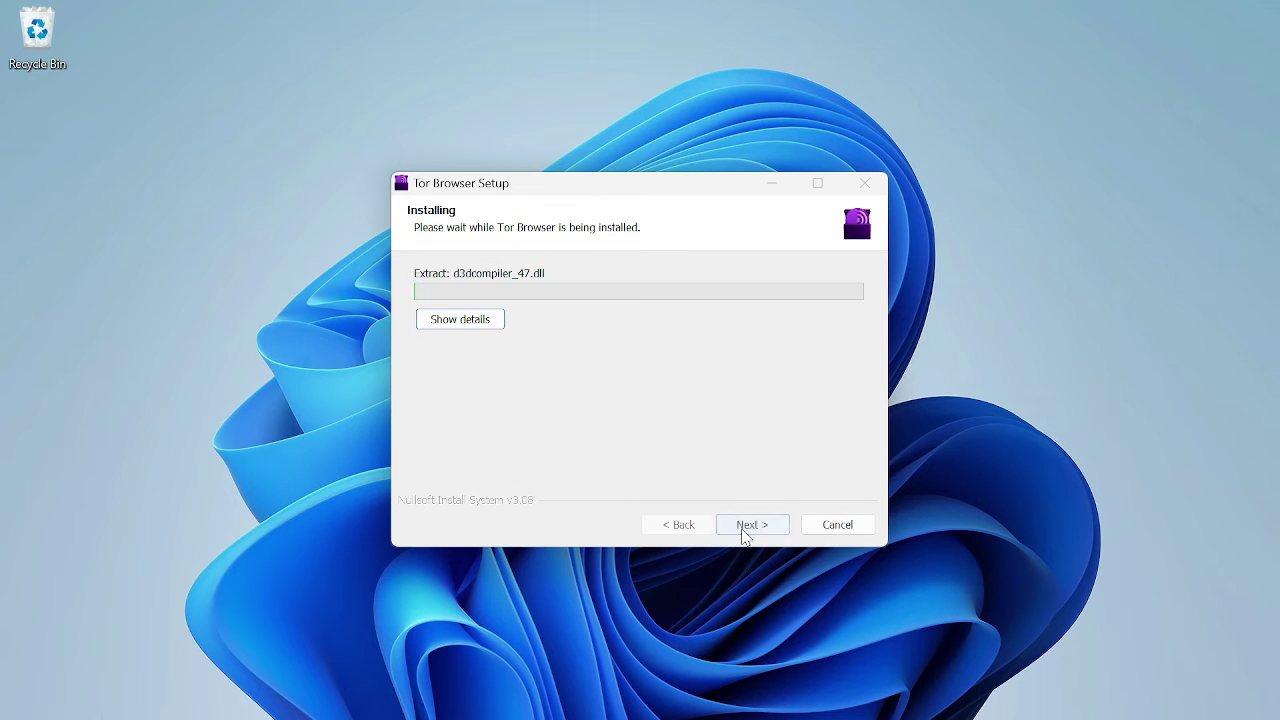
click(497, 326)
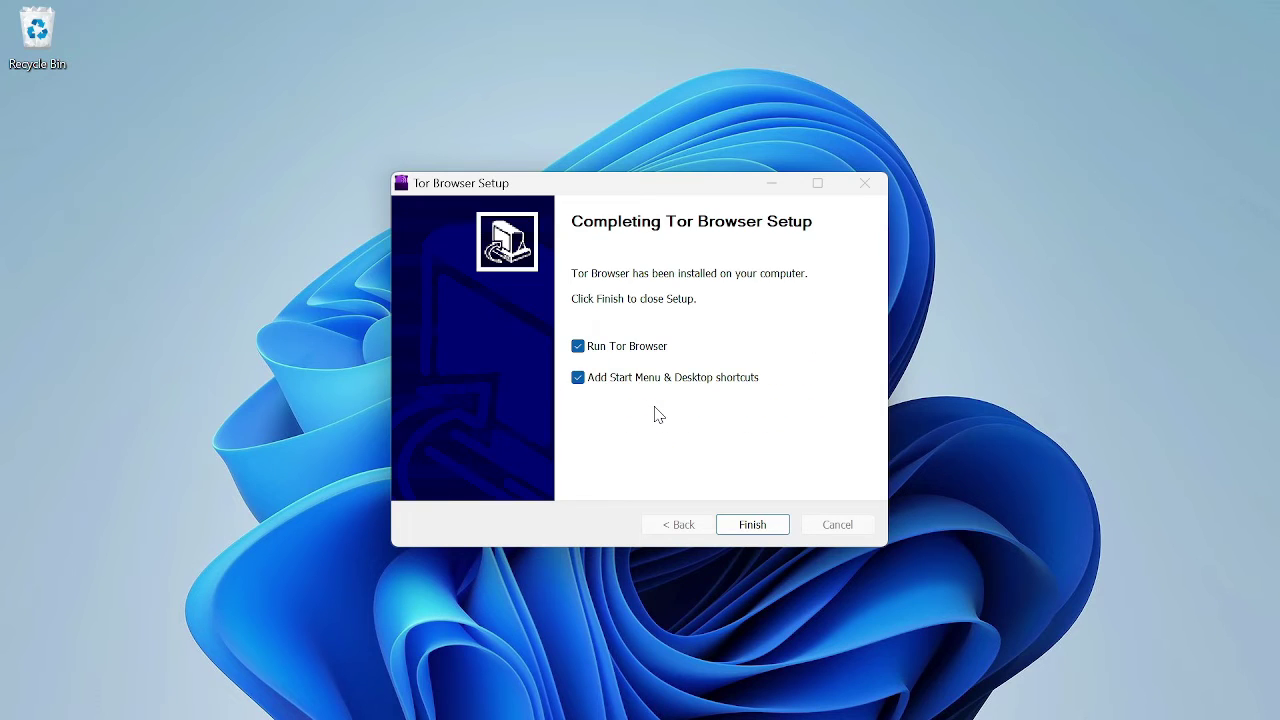
click(595, 387)
click(753, 533)
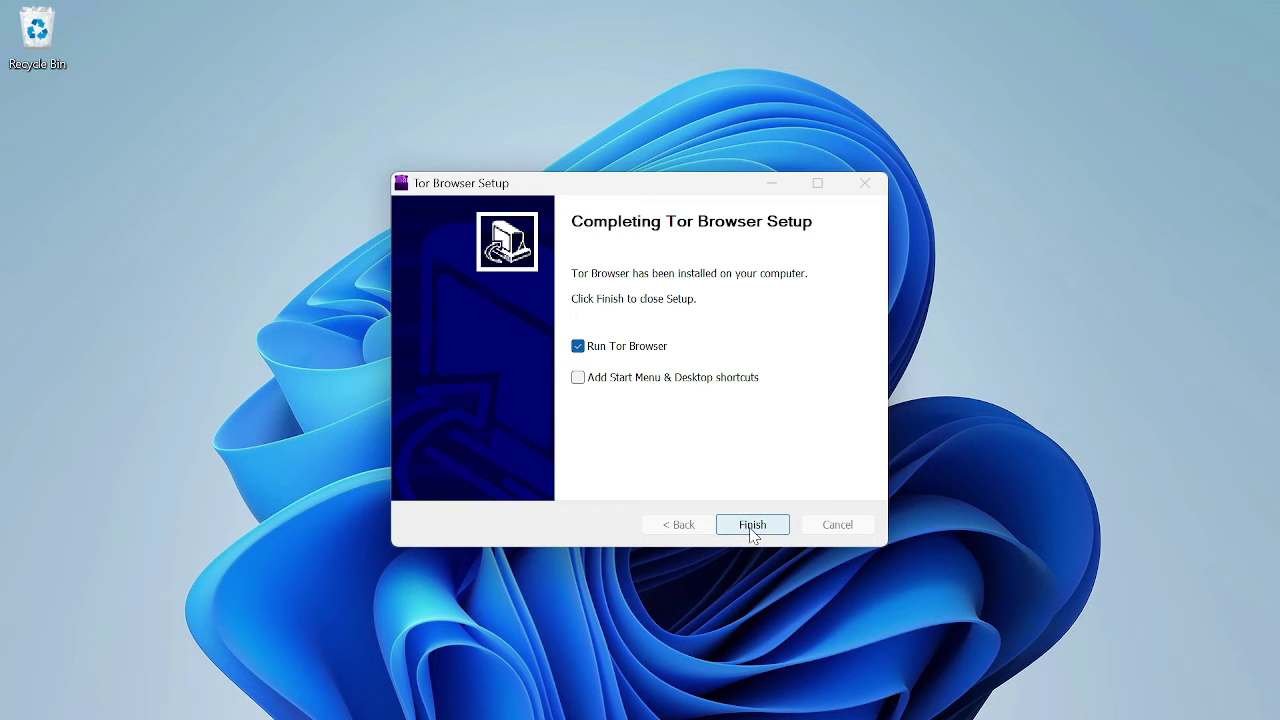
click(753, 533)
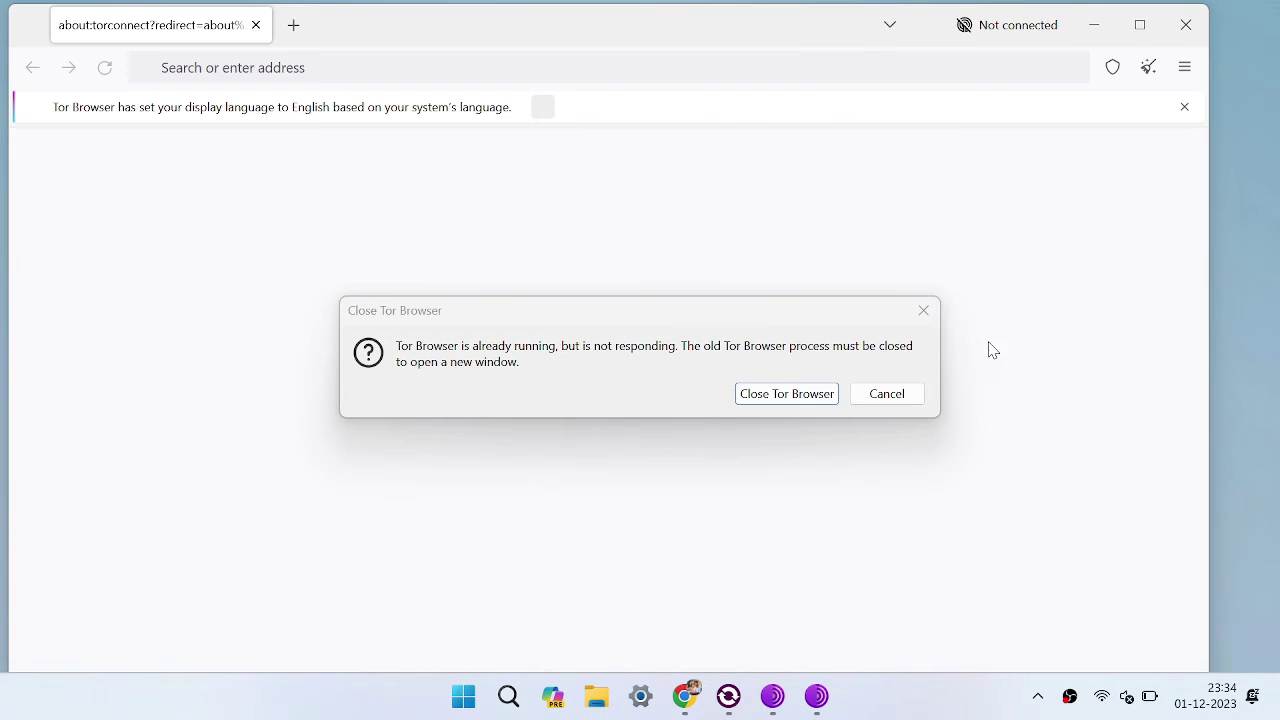
Keep the running Tor Browser open, connect it to the Tor network in a maximized window, and close the extra Settings tab.
click(876, 396)
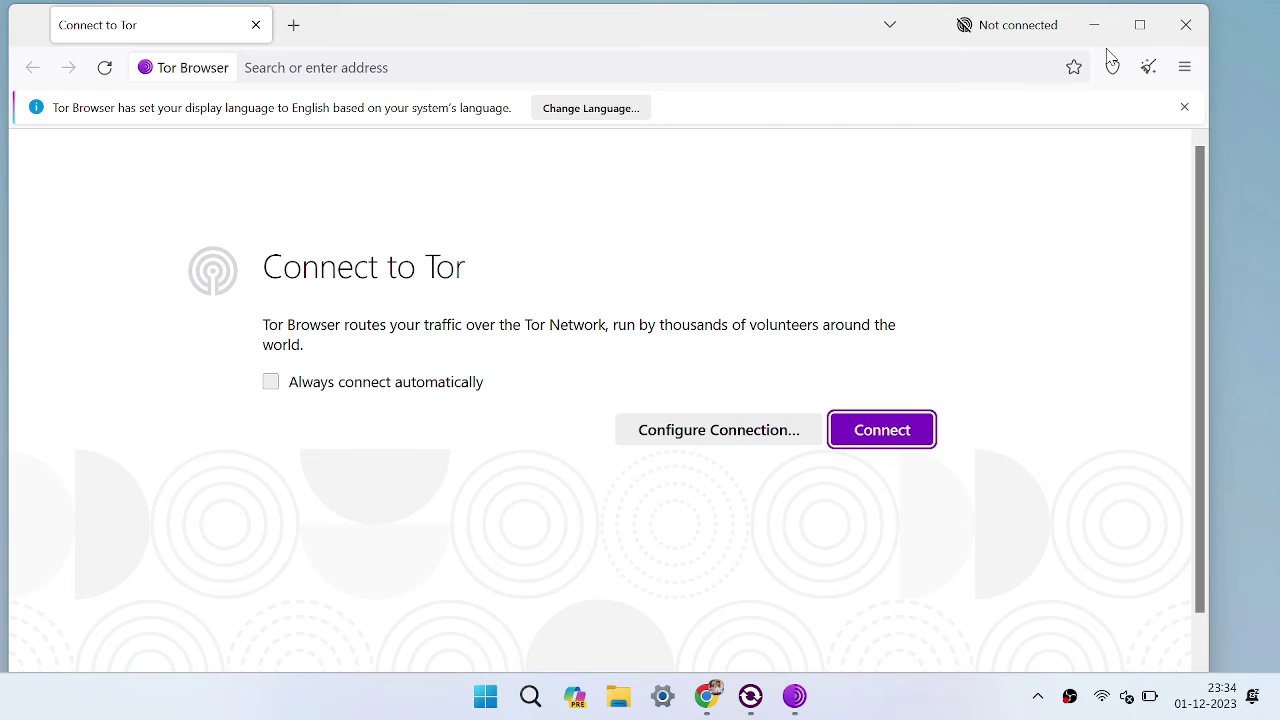
click(1153, 34)
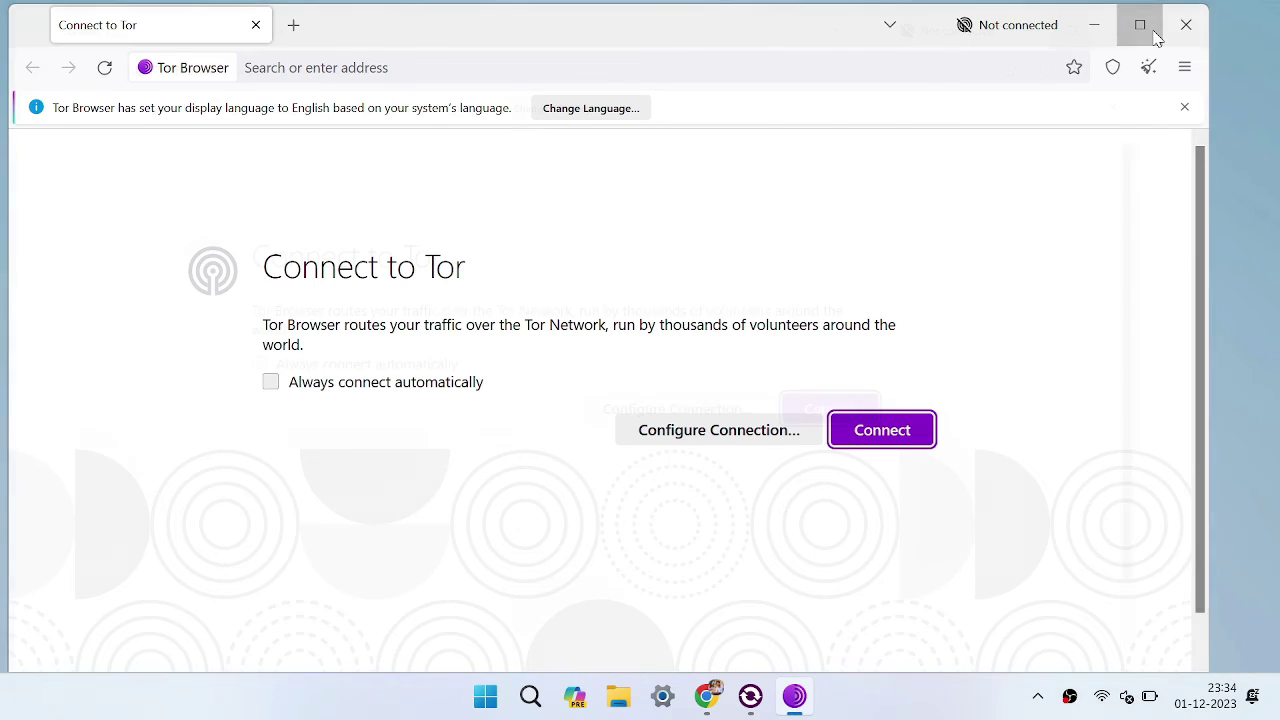
click(918, 428)
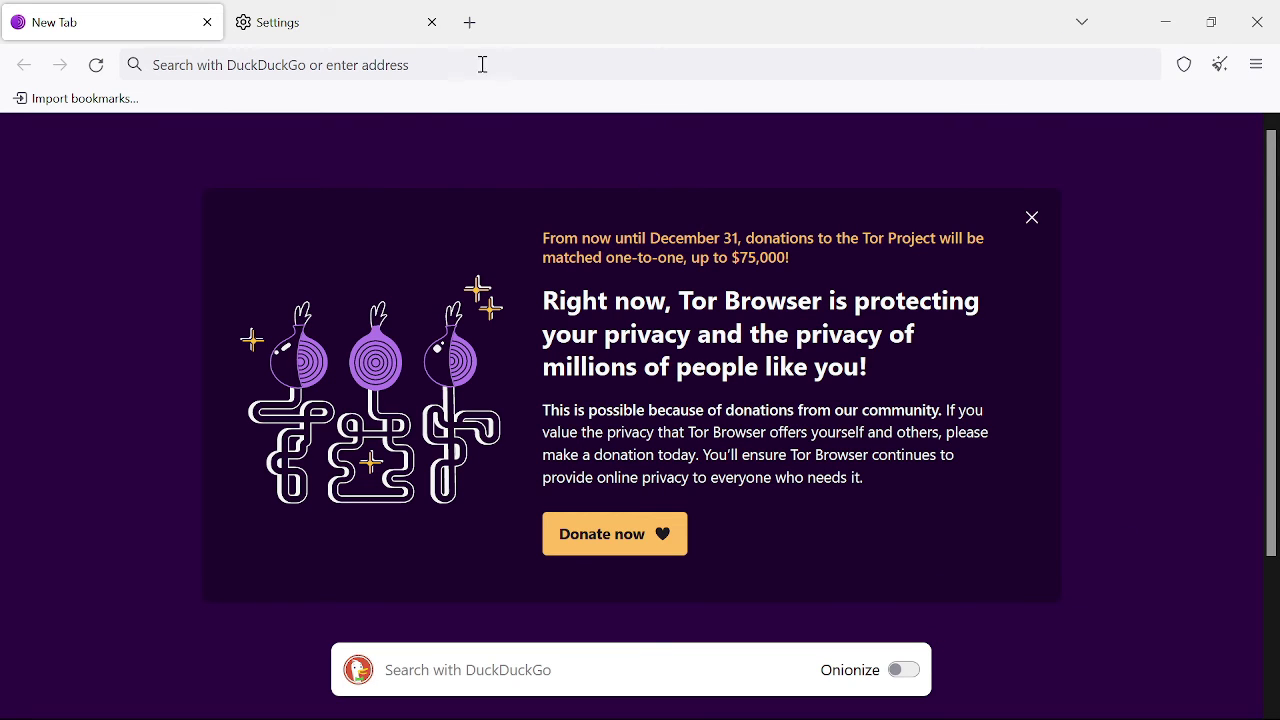
click(432, 22)
Copy the website's address from OnionShare and open it in Tor Browser.
mouse_move(575, 705)
click(750, 697)
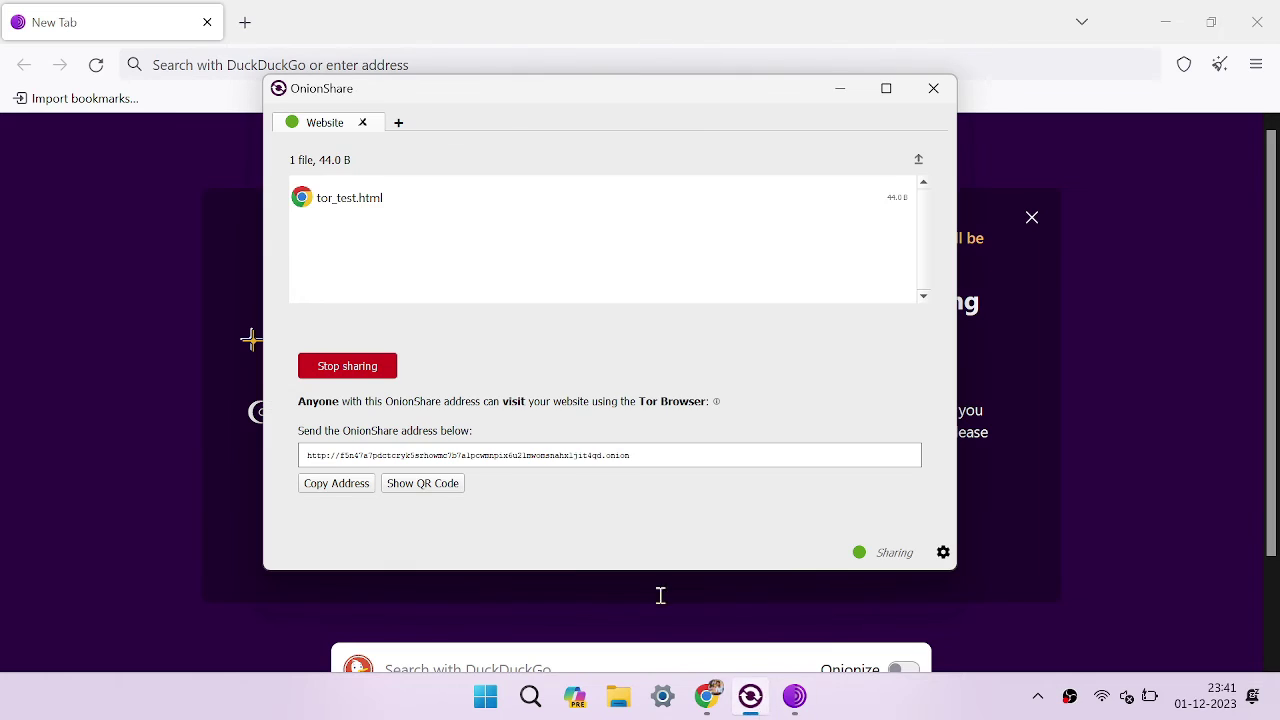
click(335, 488)
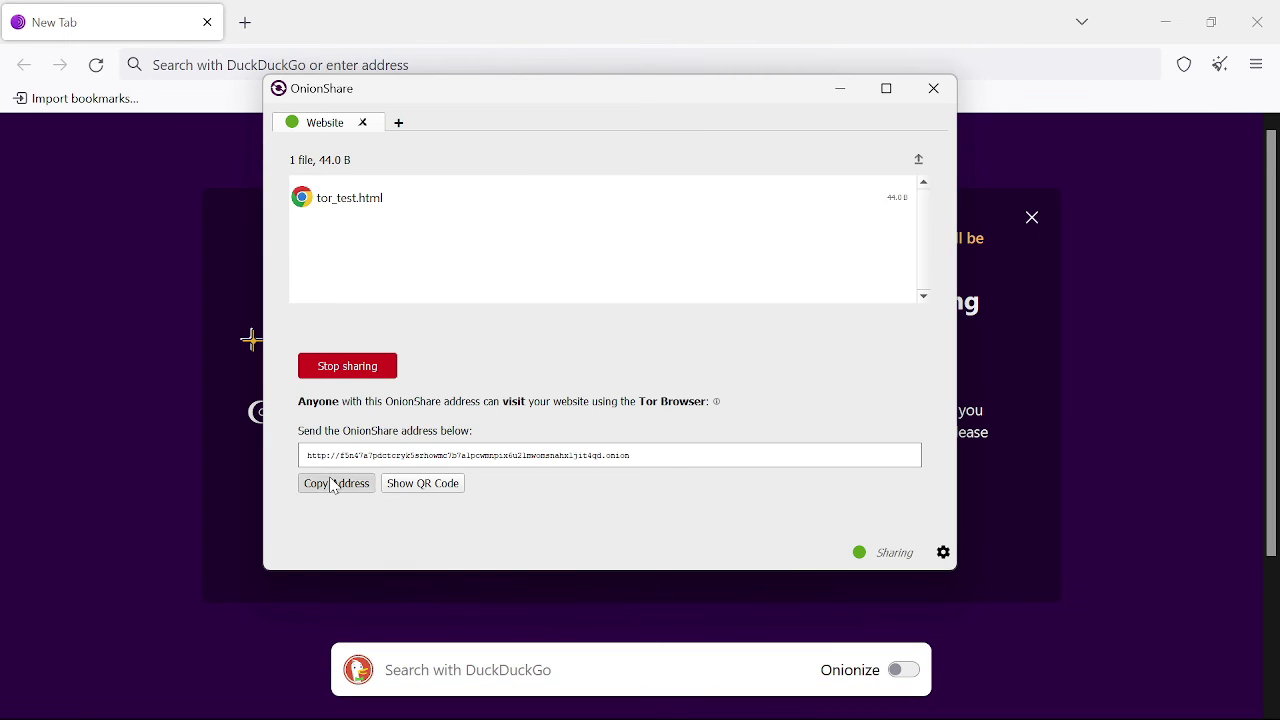
click(27, 302)
click(375, 66)
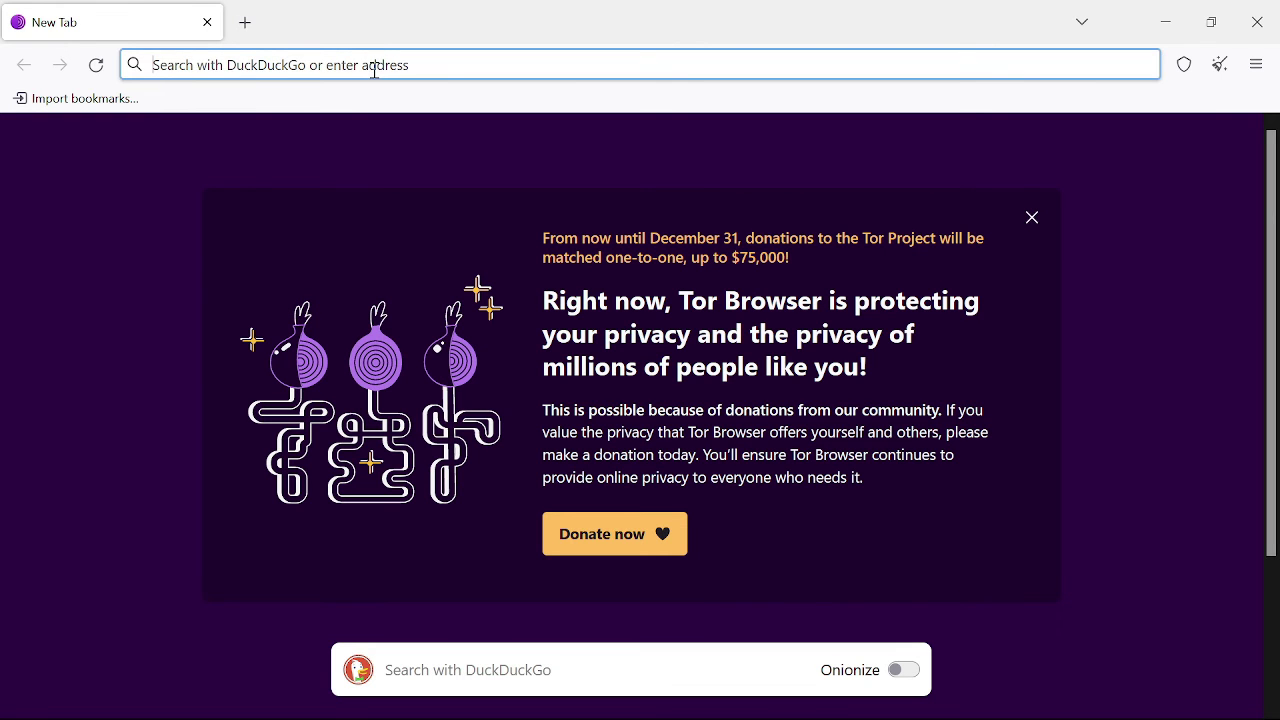
key(ctrl+v)
key(Return)
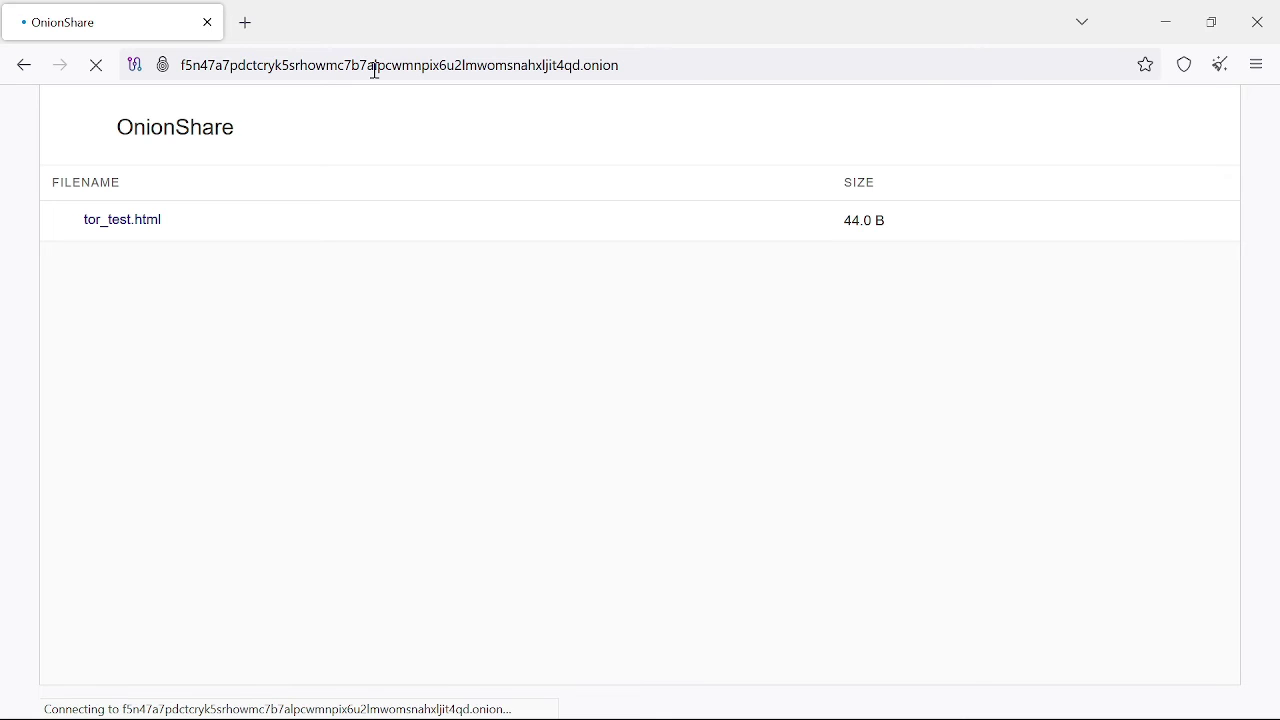
Open tor_test.html from the site's file list and check the text on the page.
click(138, 228)
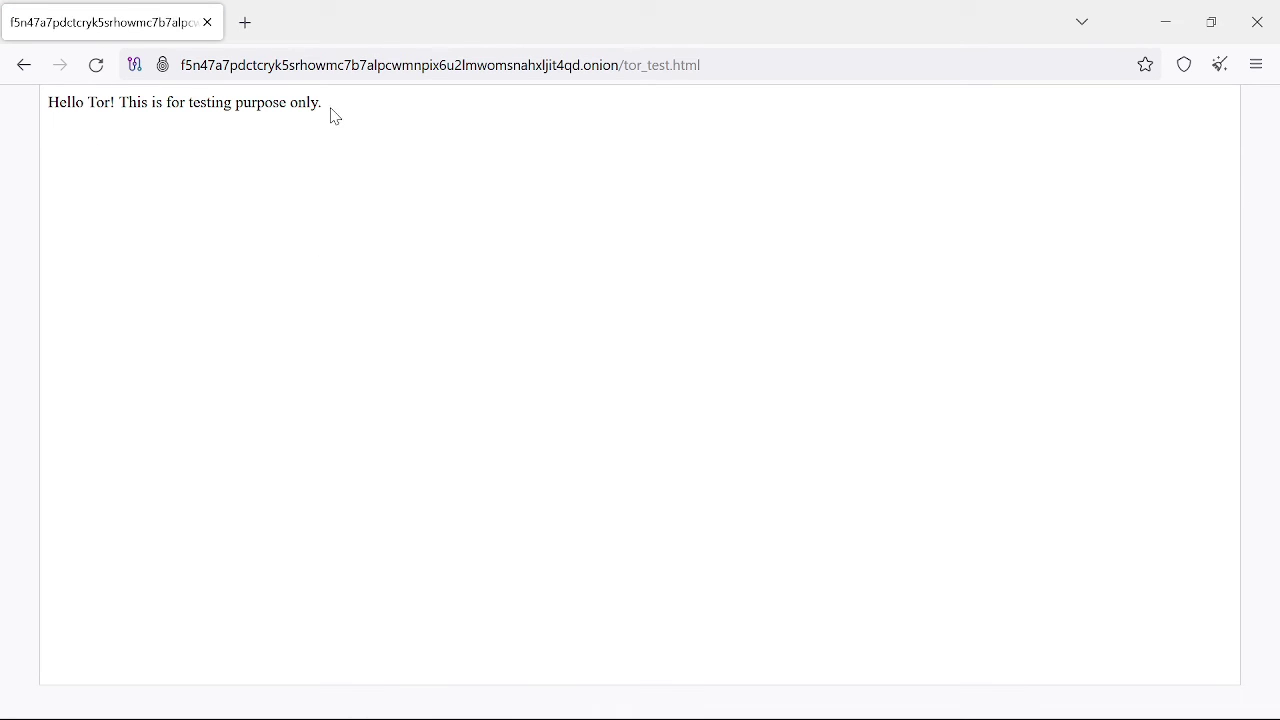
drag(333, 115, 43, 106)
click(279, 210)
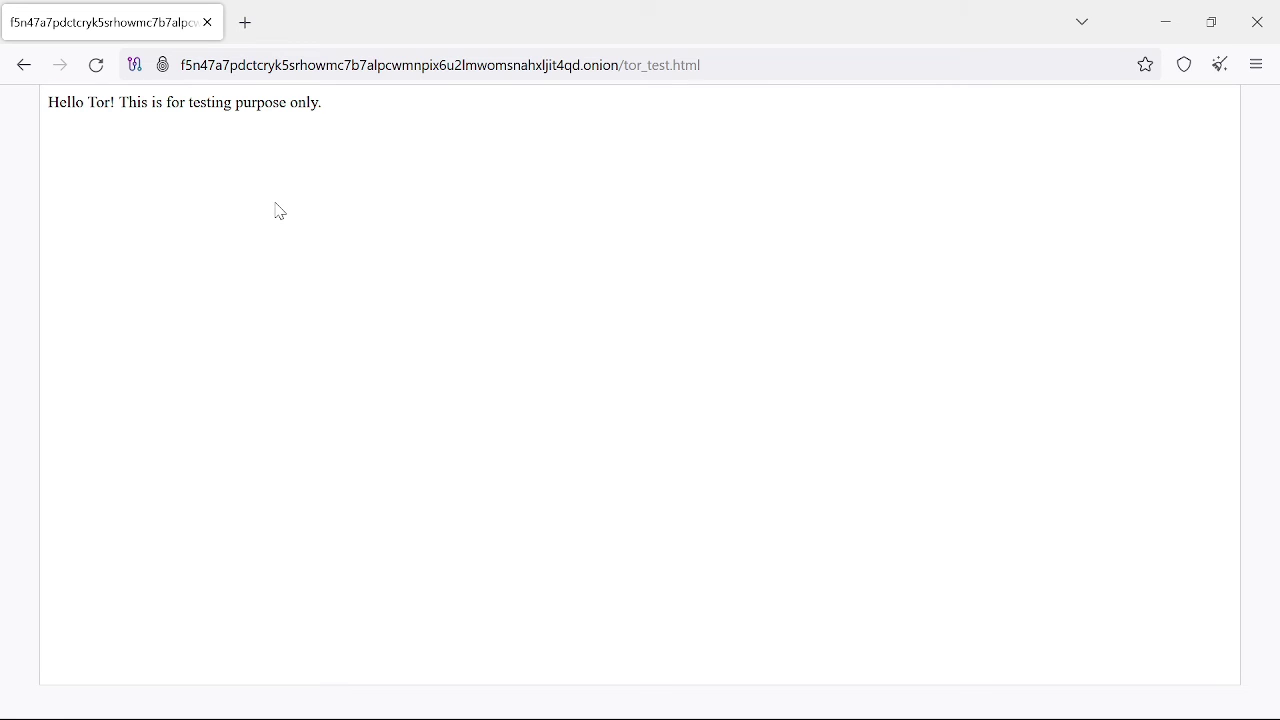
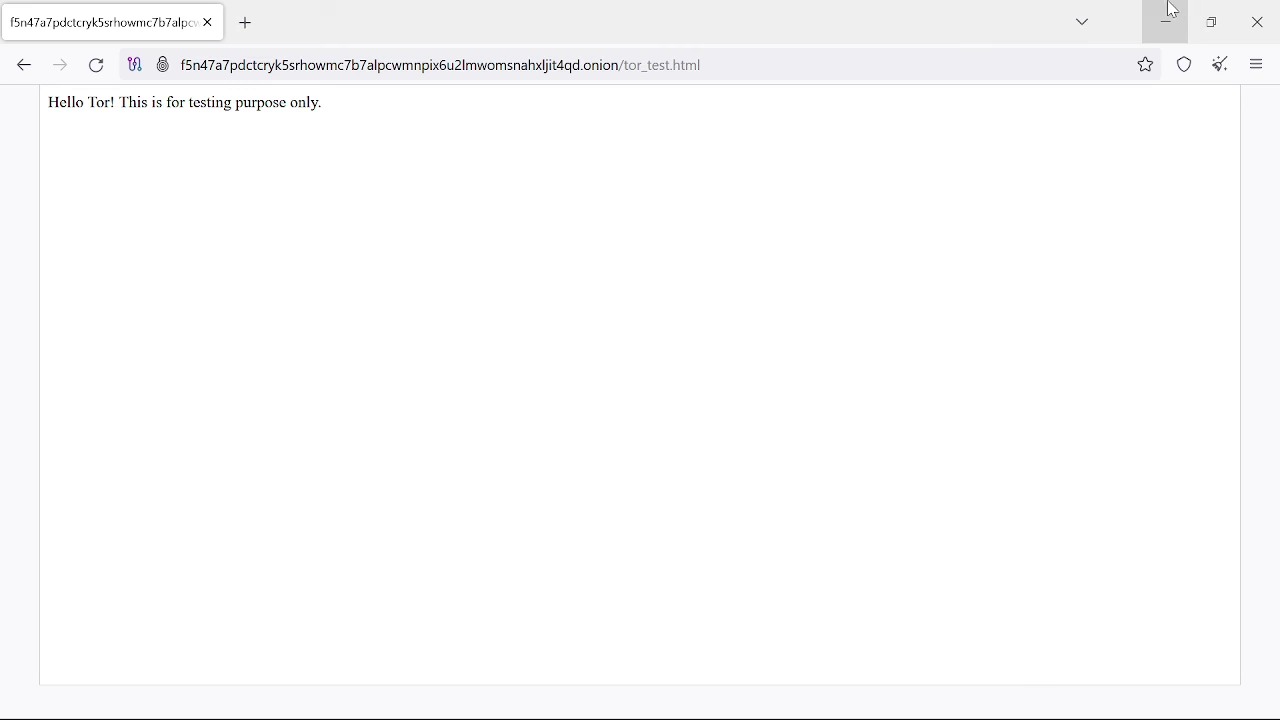
Minimize Tor Browser and open the Desktop folder in File Explorer.
click(1167, 12)
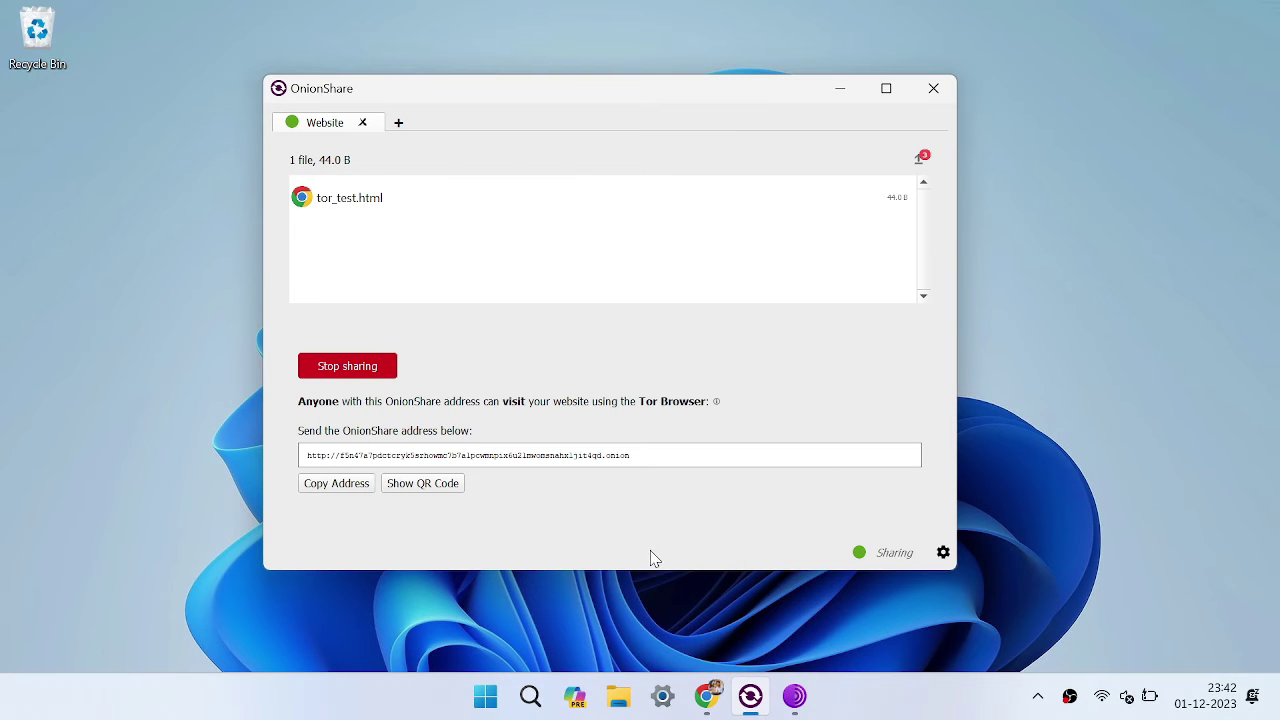
mouse_move(730, 695)
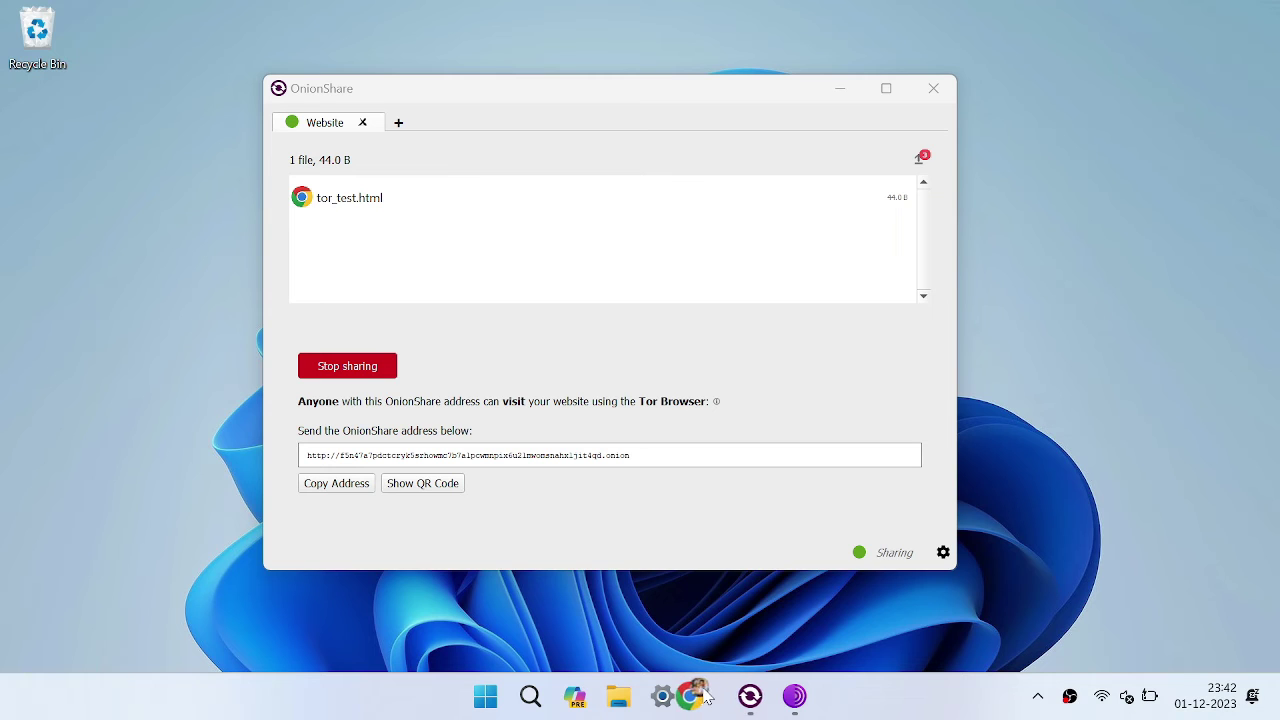
click(619, 700)
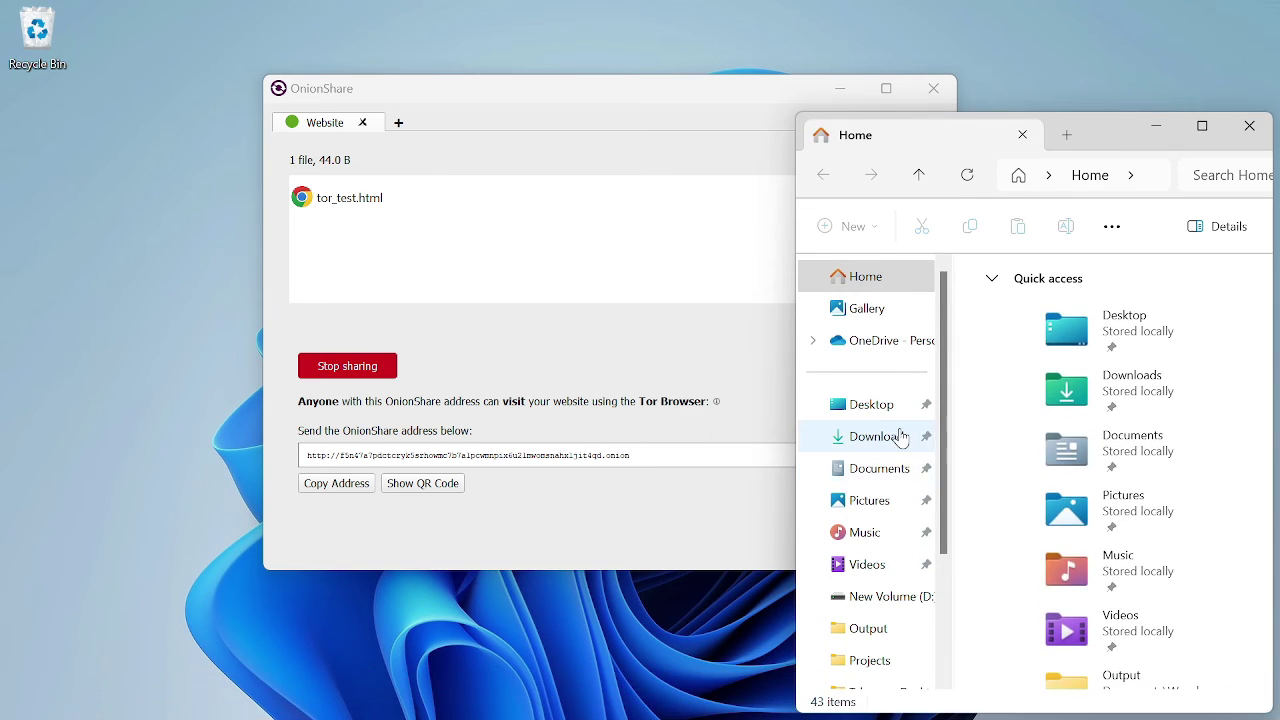
click(899, 440)
click(865, 405)
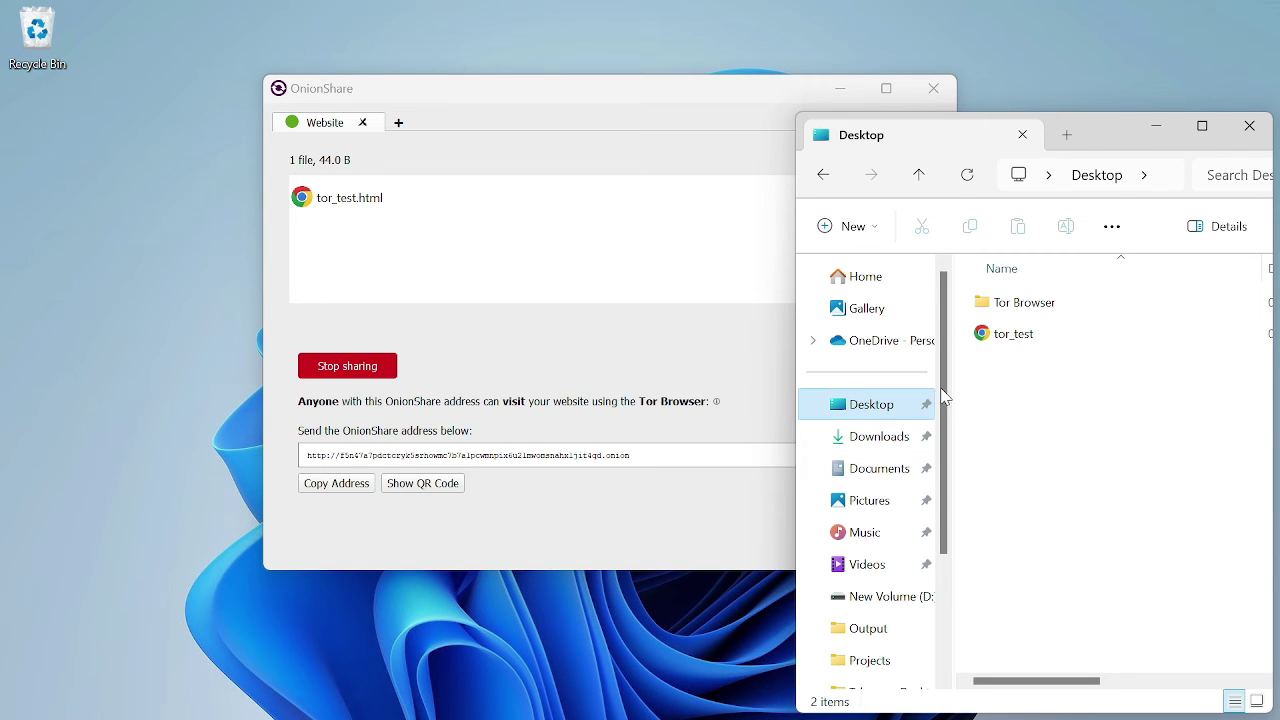
Rename the tor_test HTML file on the Desktop as index.
click(1052, 343)
right_click(1045, 342)
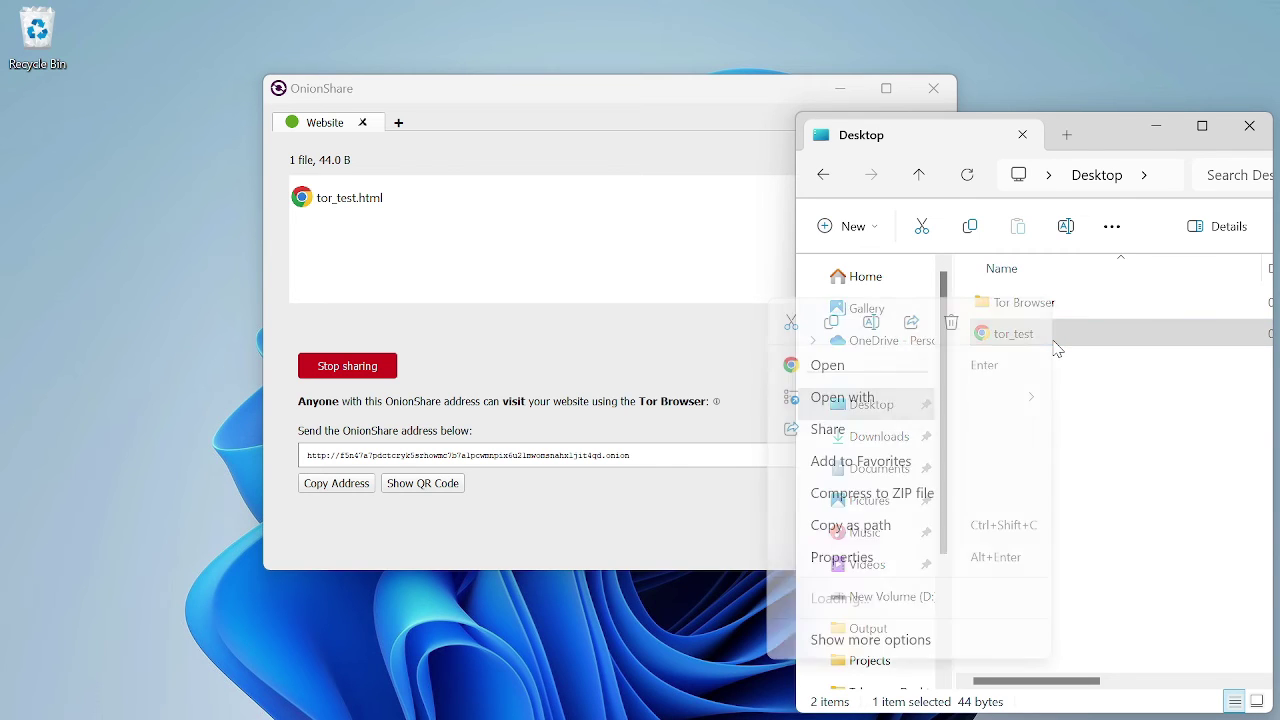
click(875, 322)
text(u)
key(BackSpace)
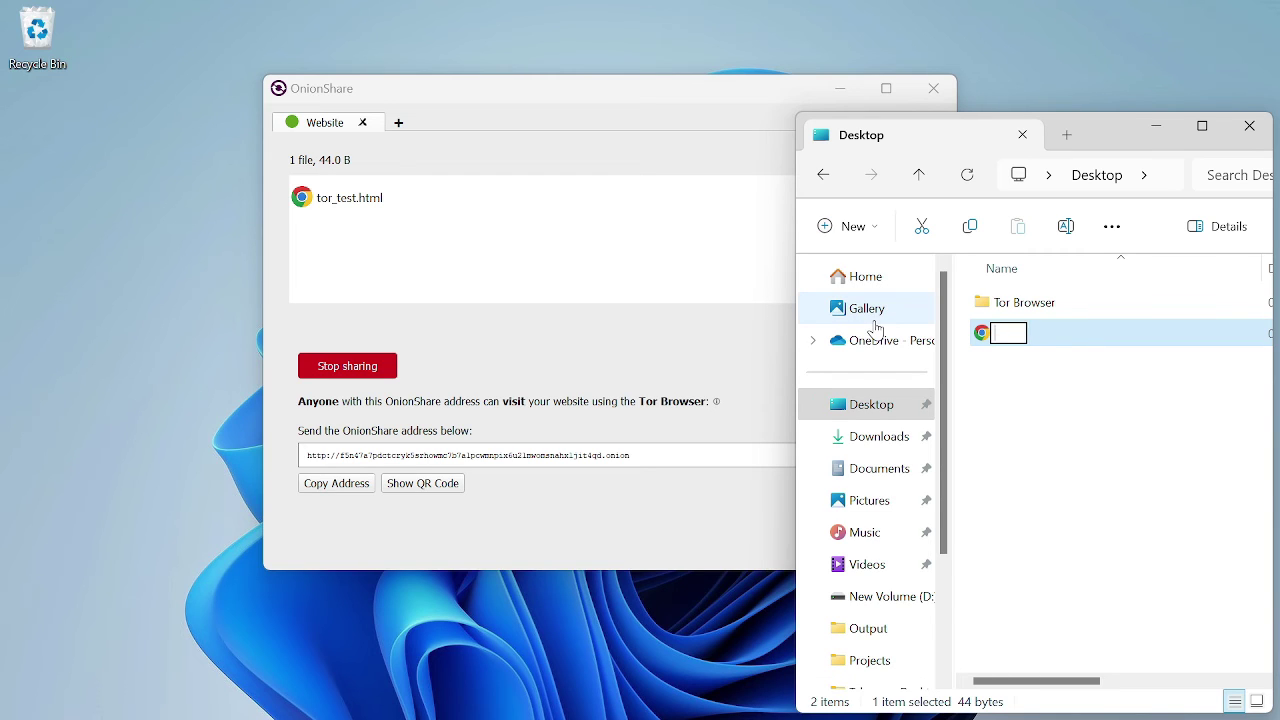
text(index.)
key(Return)
Open the index HTML file with Visual Studio Code.
key(Return)
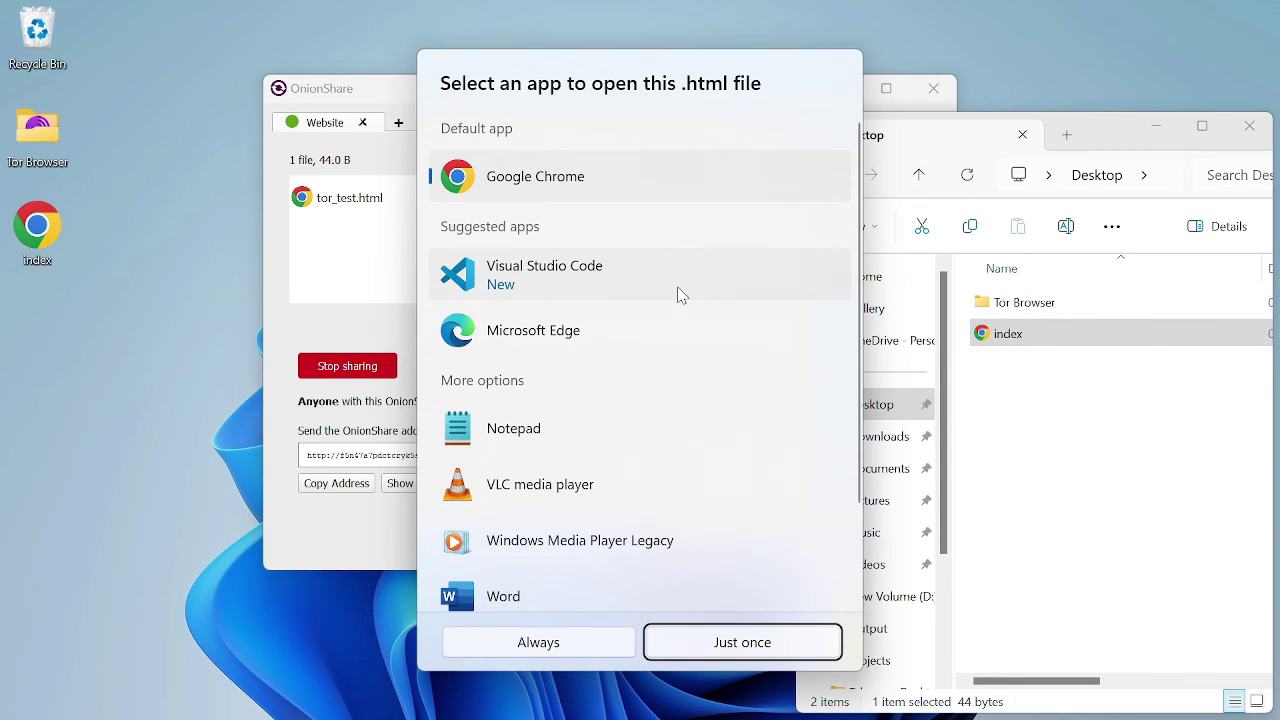
click(680, 295)
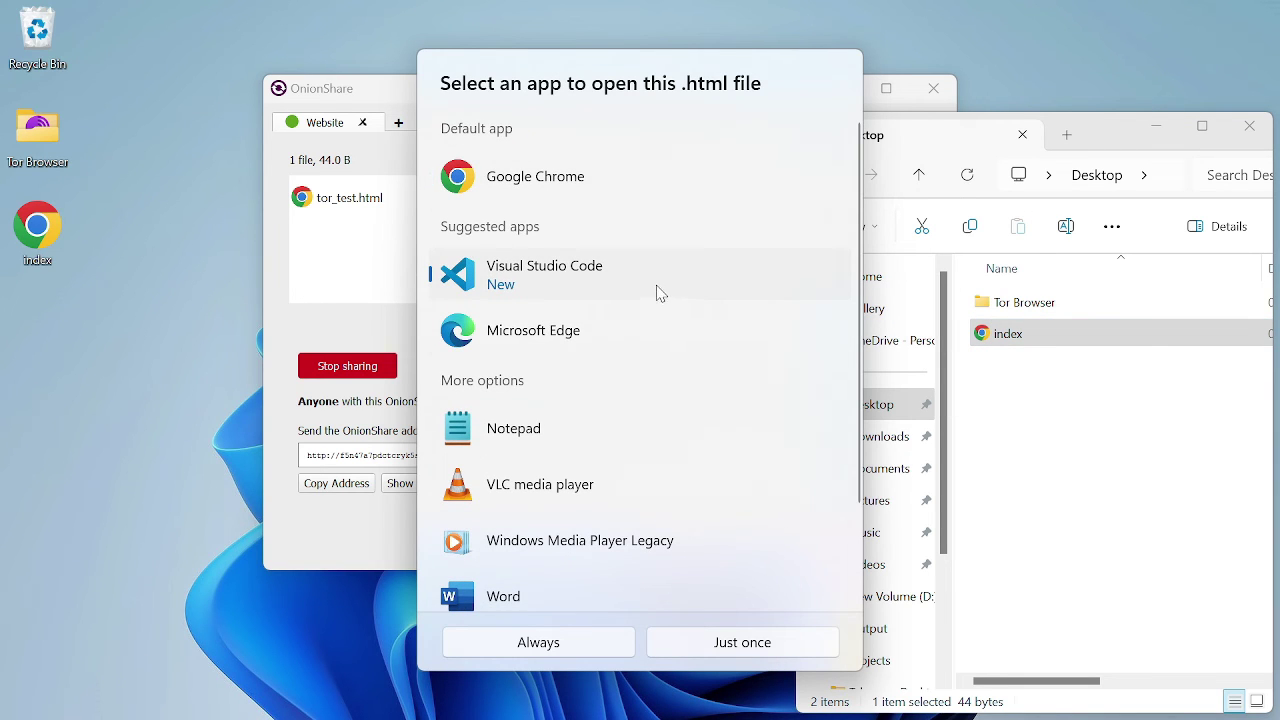
double_click(660, 290)
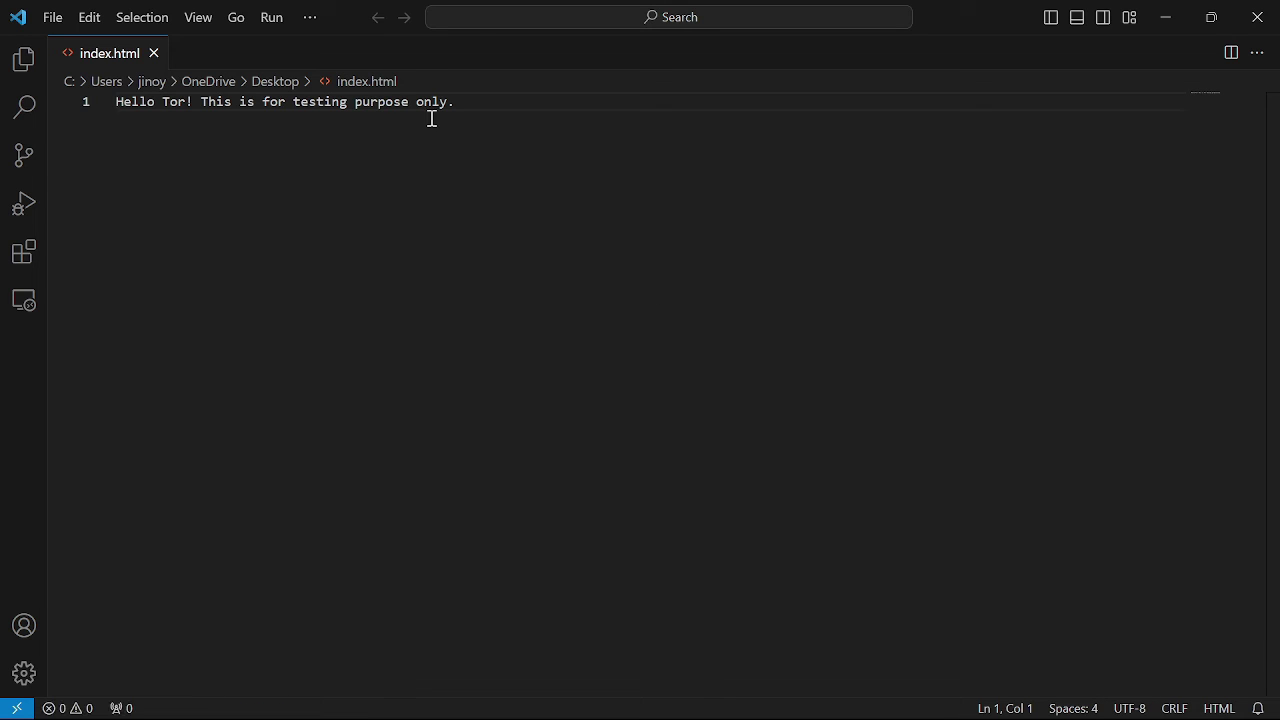
Wrap the line "Hello Tor! This is for testing purpose only." in <h1> and </h1> tags.
text(<h1)
key(Return)
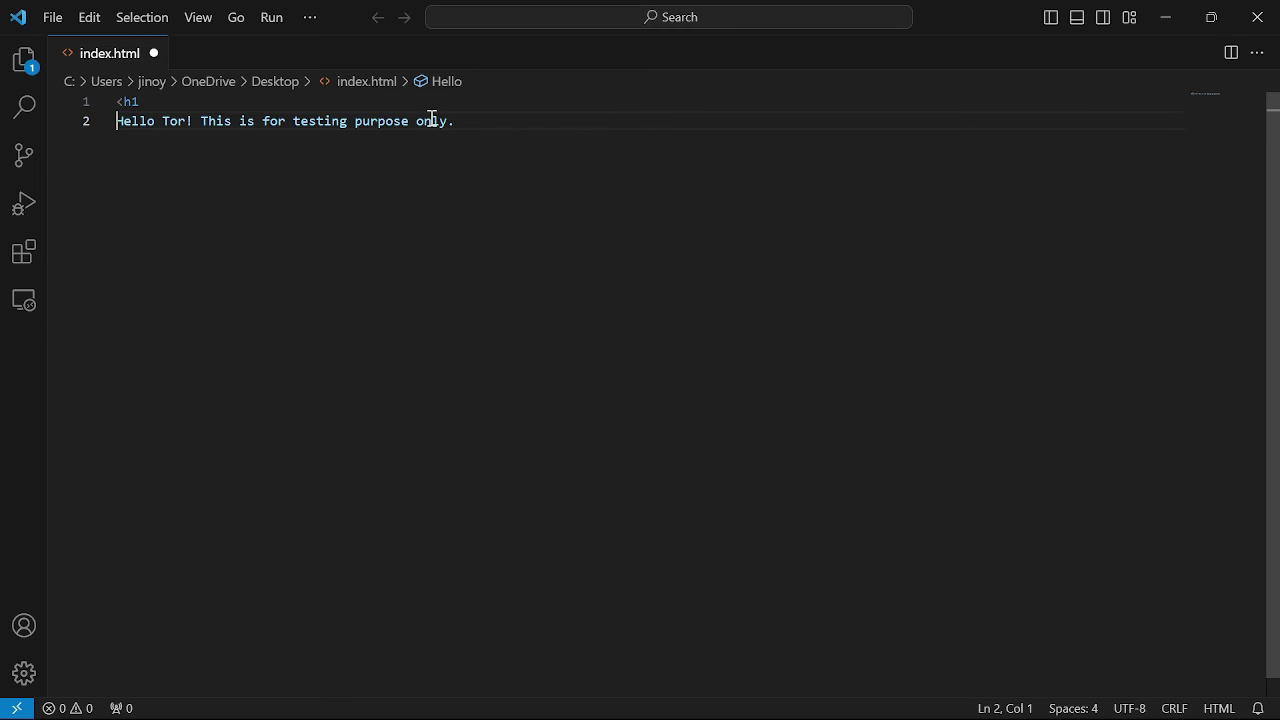
key(Return)
key(Return)
key(BackSpace)
key(BackSpace)
key(BackSpace)
text(>)
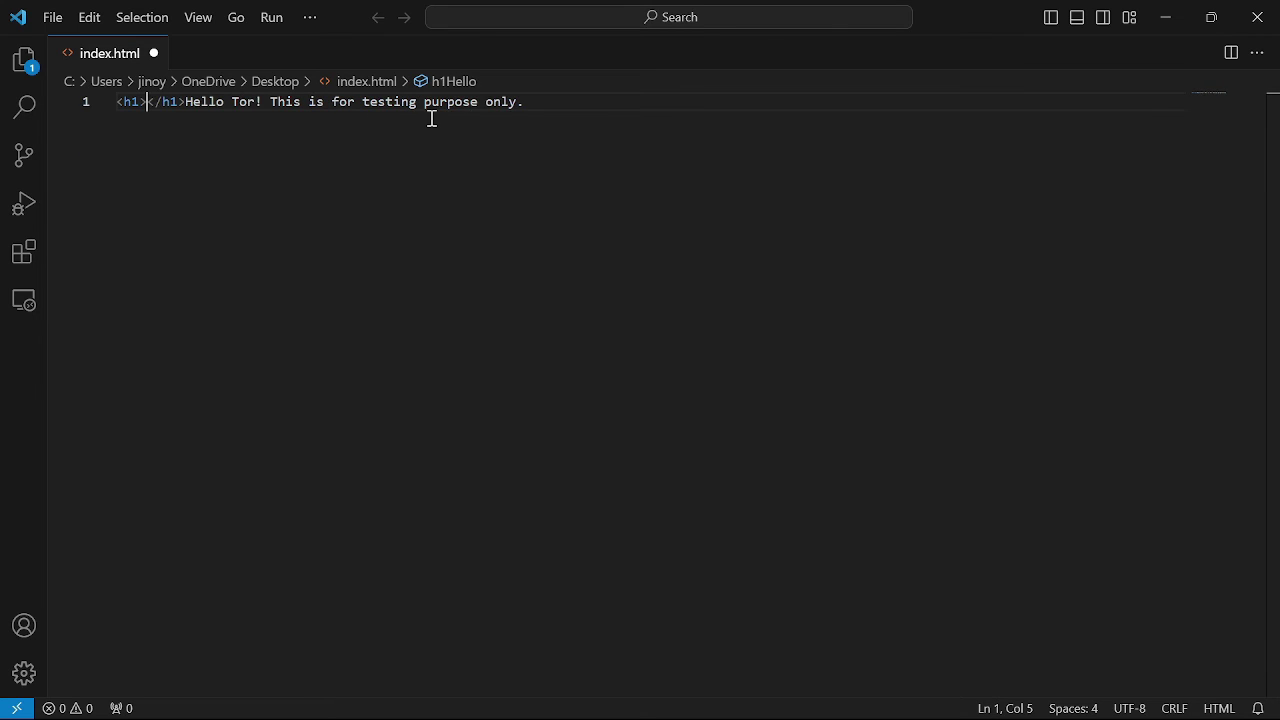
drag(185, 102, 148, 103)
key(ctrl+c)
key(BackSpace)
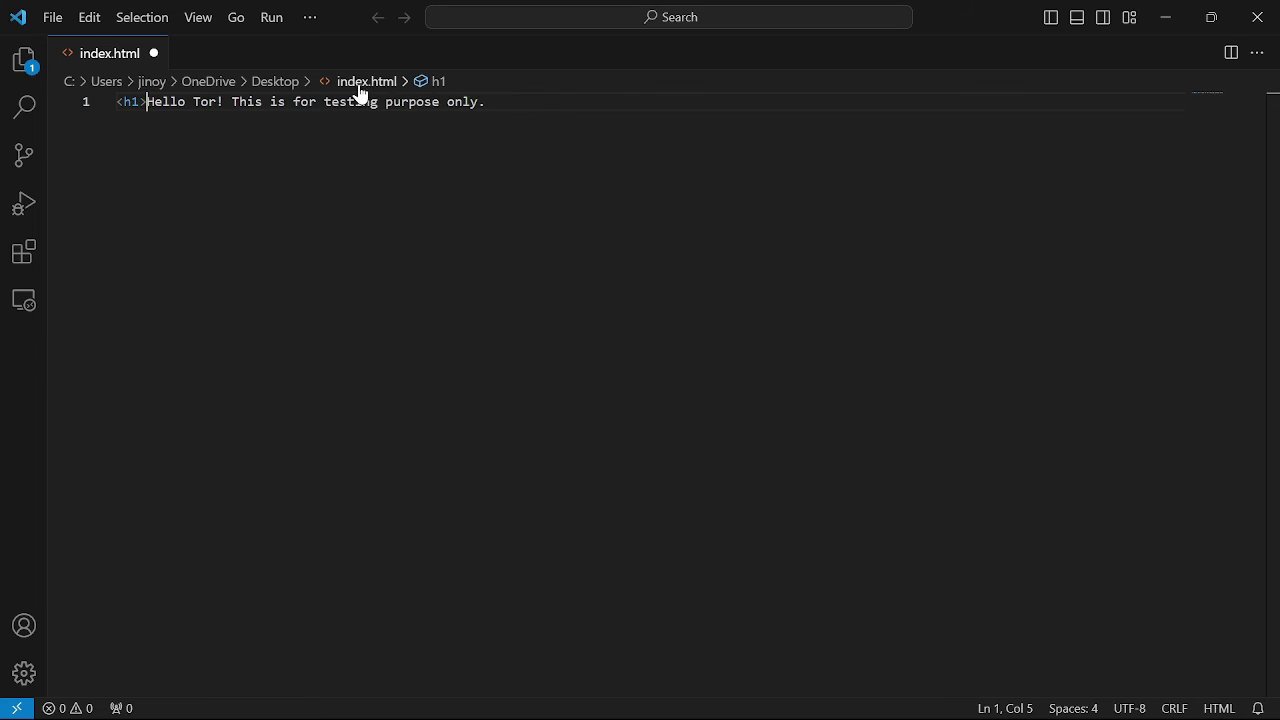
click(535, 94)
key(ctrl+v)
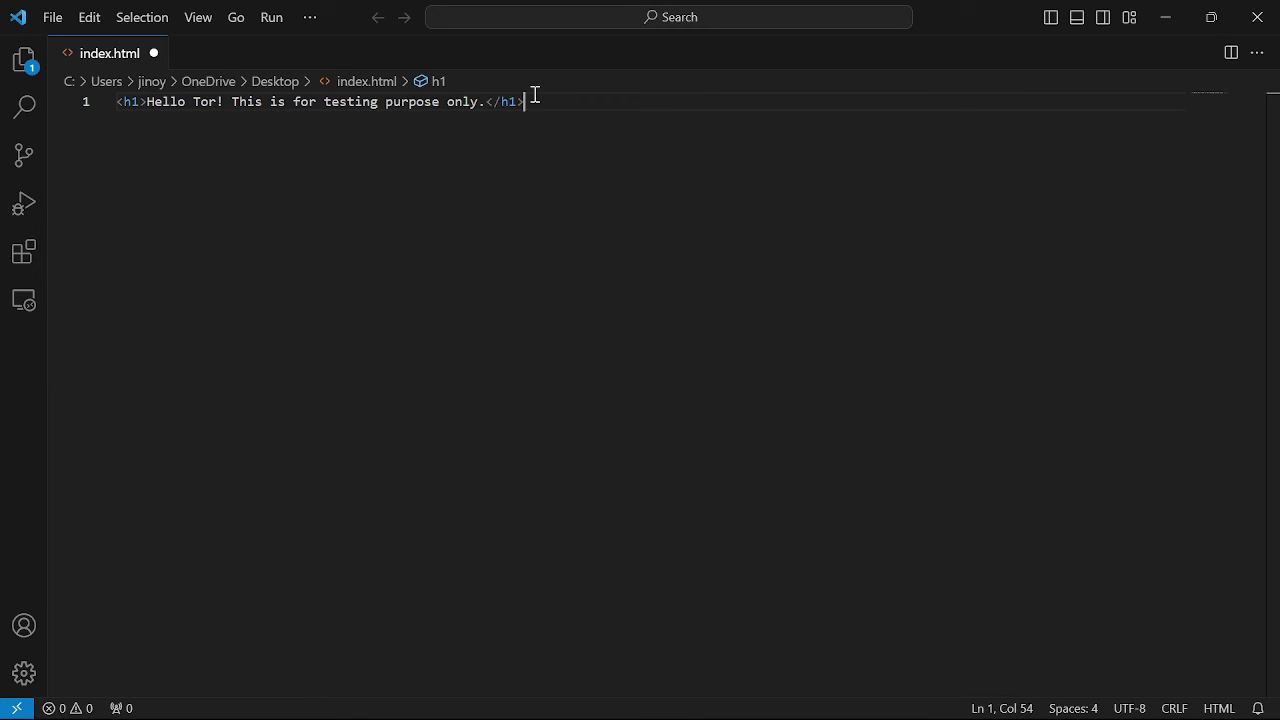
Add an <hr> tag on its own line below the heading and another on a new line above it.
key(Return)
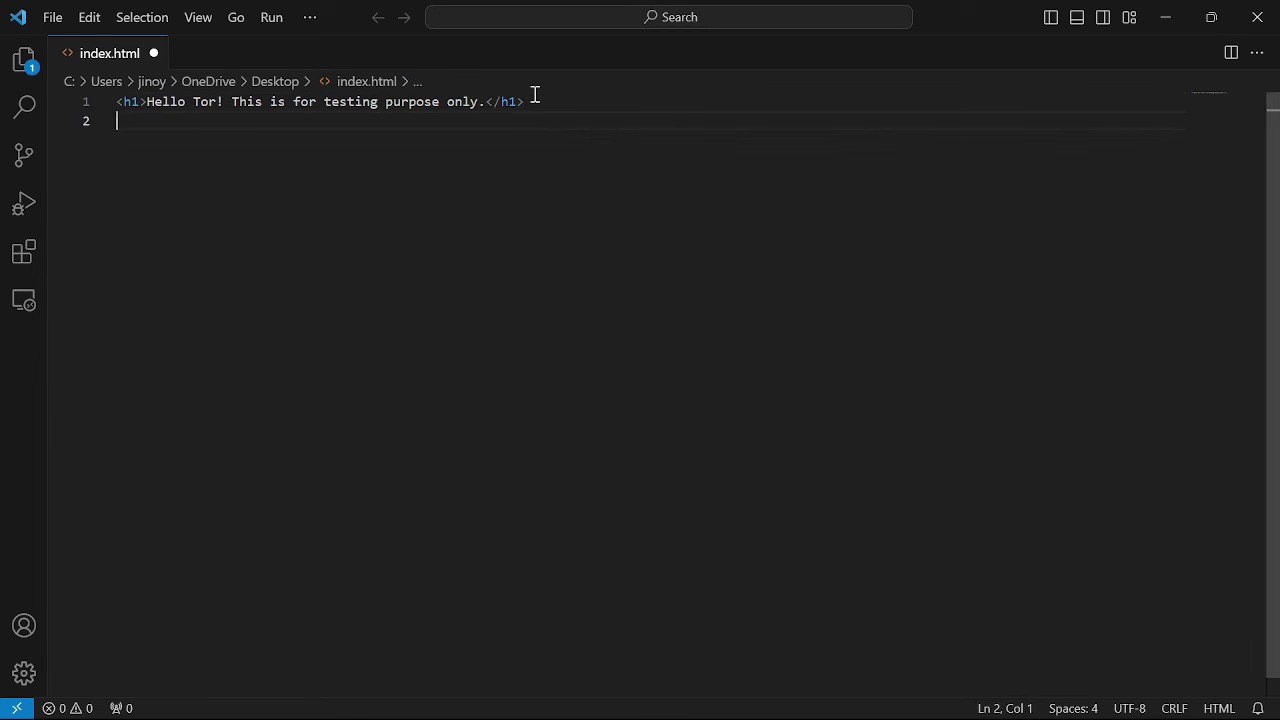
key(ctrl+s)
key(Up)
text(<)
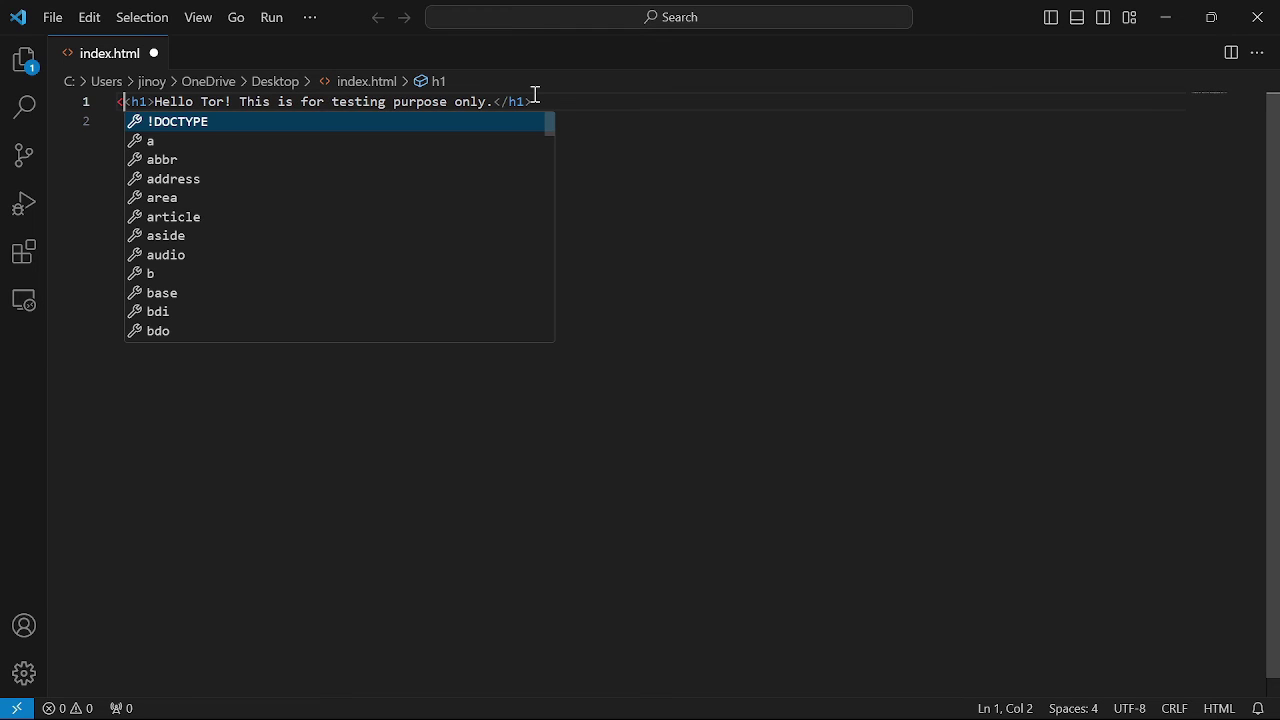
key(BackSpace)
key(Down)
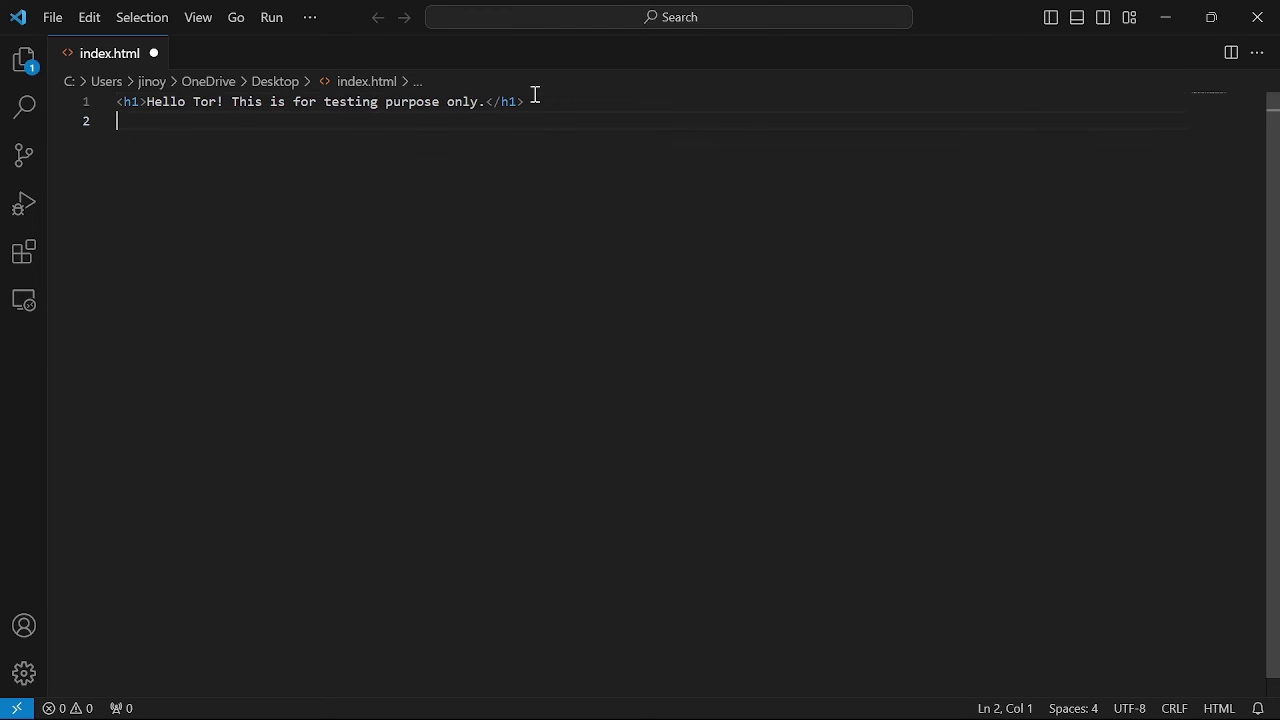
text(<)
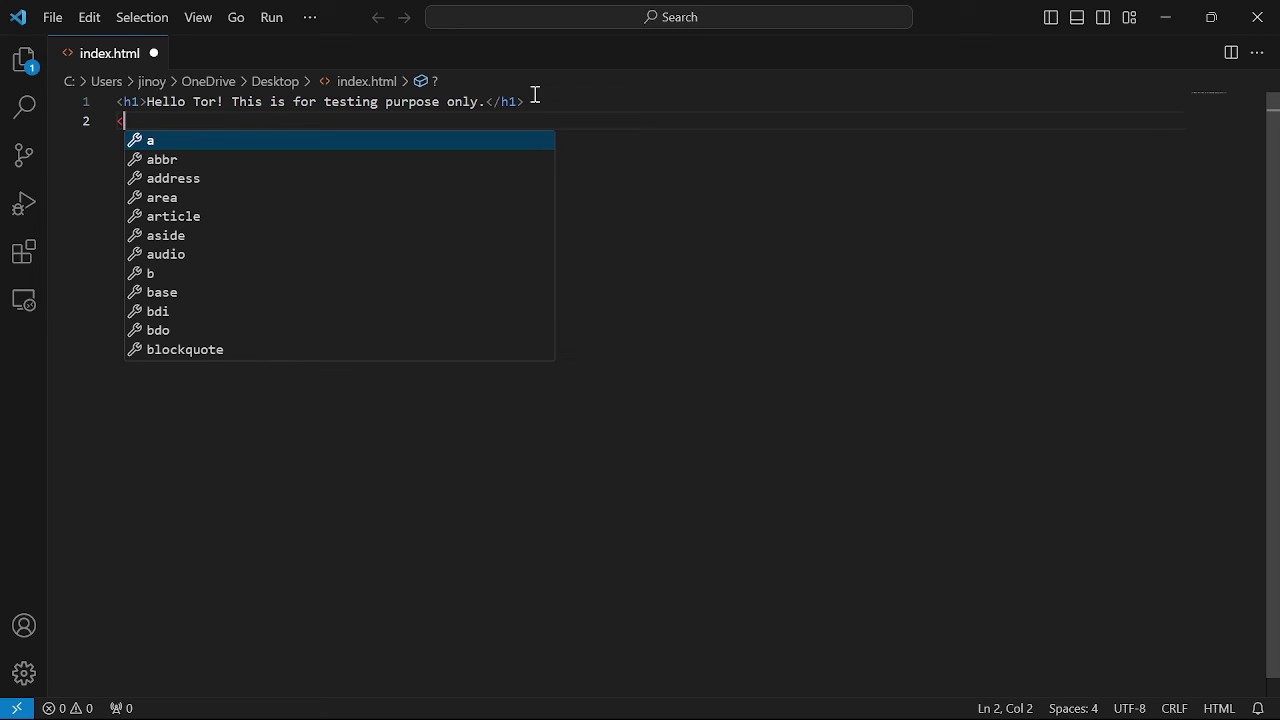
text(hr>)
click(119, 101)
key(Return)
key(Up)
text(<hr>)
Enclose the heading and both <hr> lines in <center> and </center> tags on separate lines, and save index.html.
key(Home)
text(<cen)
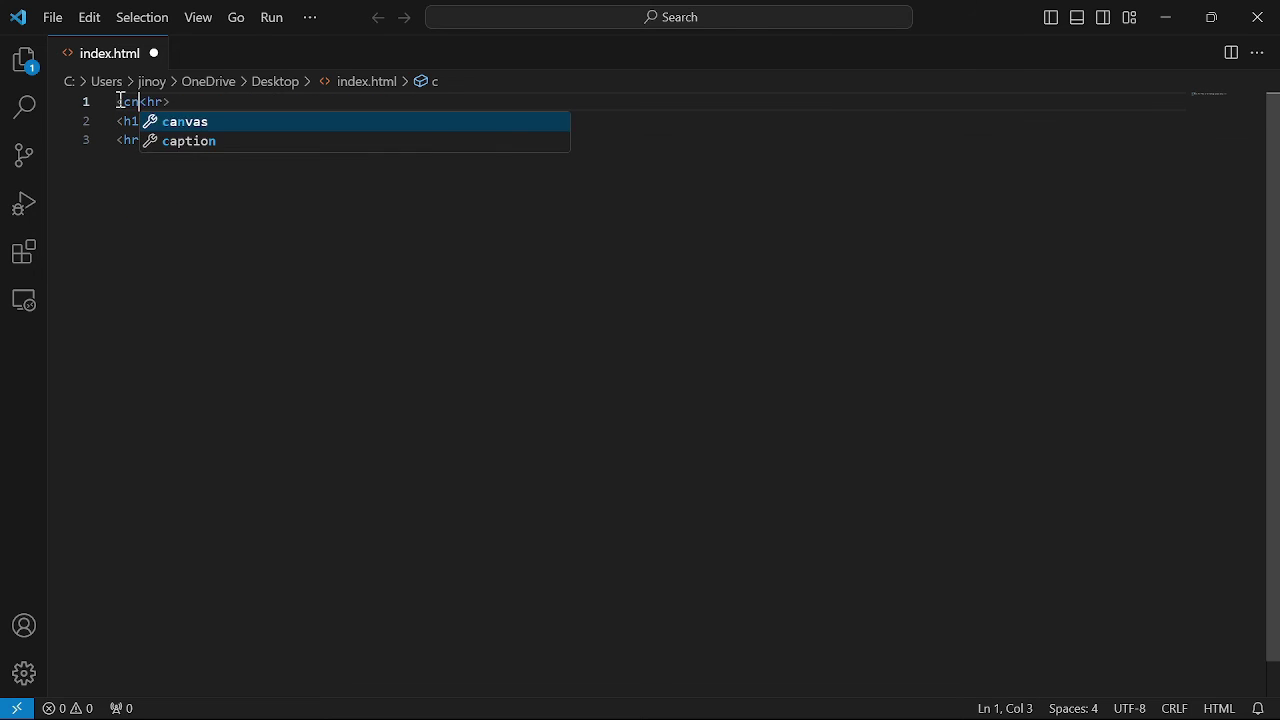
key(BackSpace)
text(enter></center>)
click(208, 101)
click(178, 101)
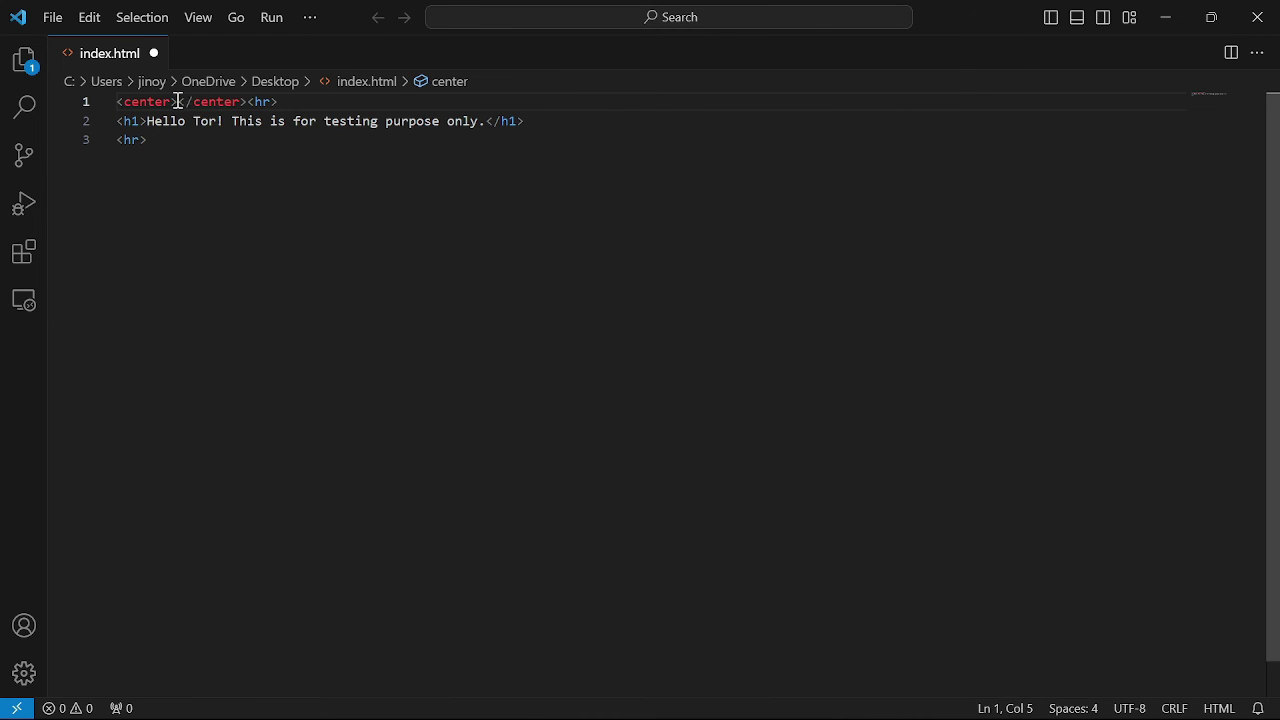
drag(178, 101, 247, 101)
key(ctrl+x)
click(180, 160)
key(Return)
key(ctrl+v)
click(178, 101)
key(Return)
key(ctrl+s)
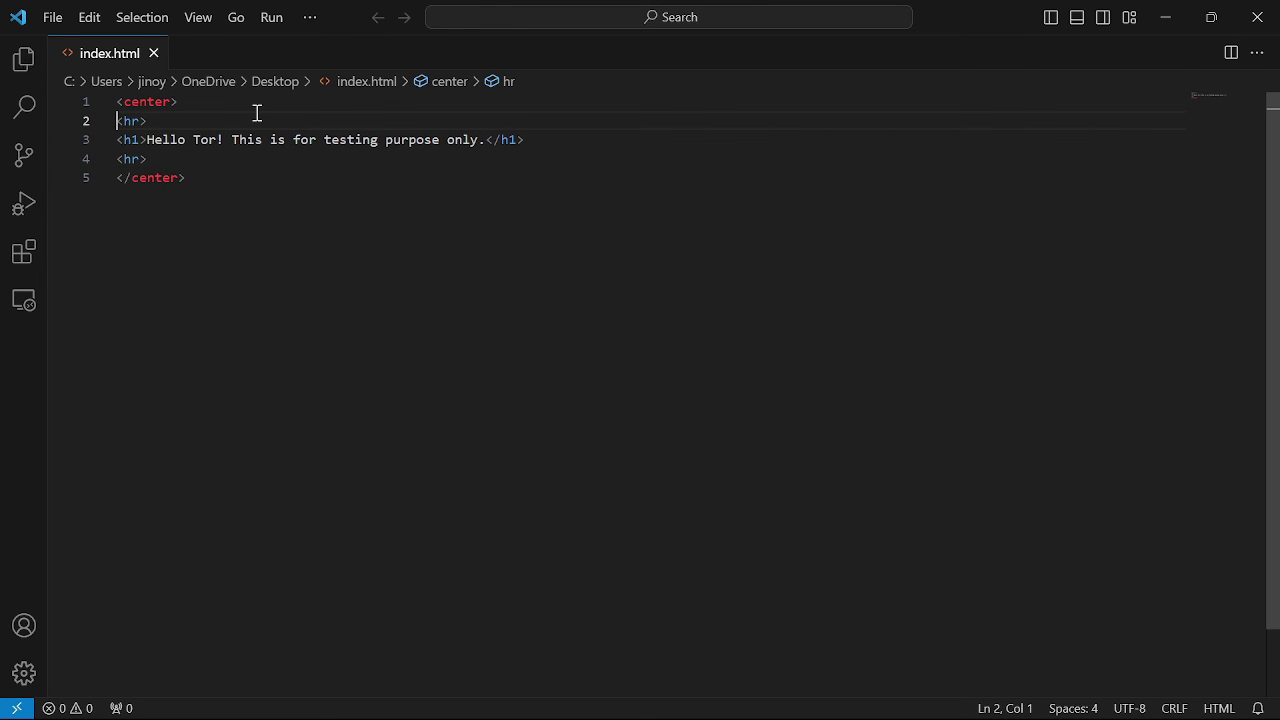
Close Visual Studio Code and restart the OnionShare website share with index.html from the Desktop folder added to its files.
click(1257, 17)
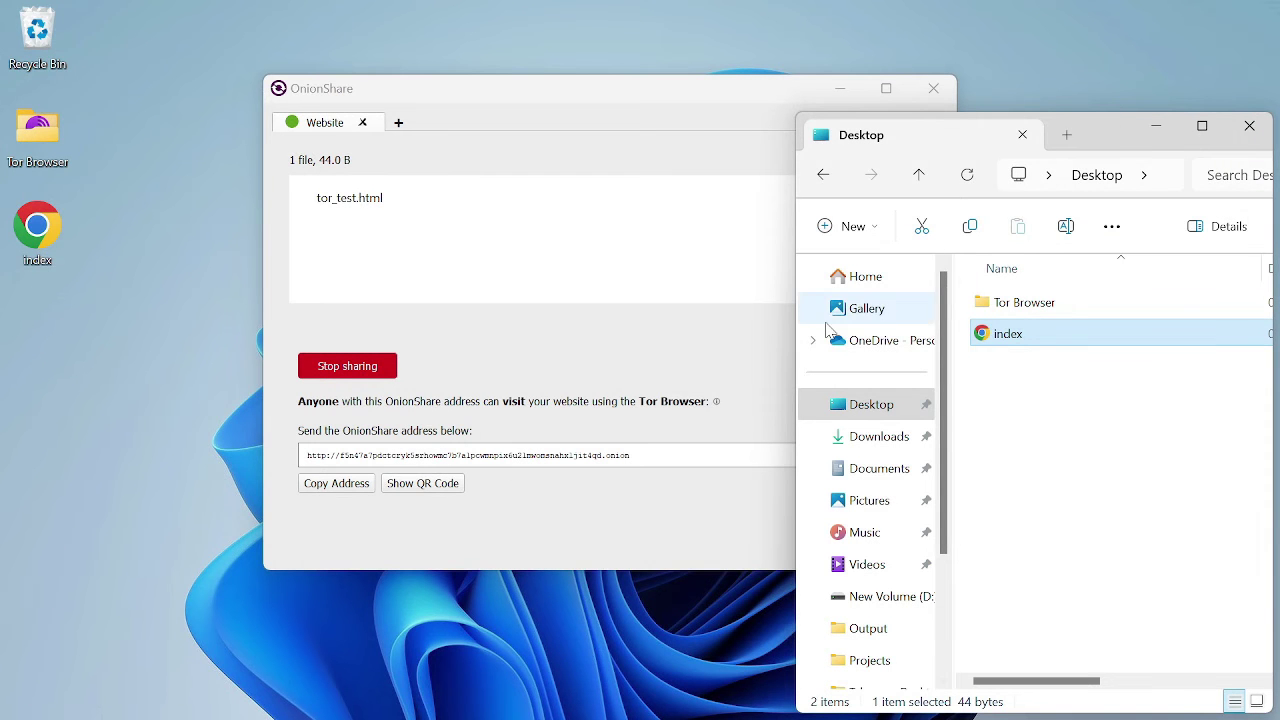
mouse_move(1018, 344)
mouse_down()
mouse_move(437, 237)
mouse_move(565, 503)
mouse_move(1014, 351)
mouse_up()
click(383, 366)
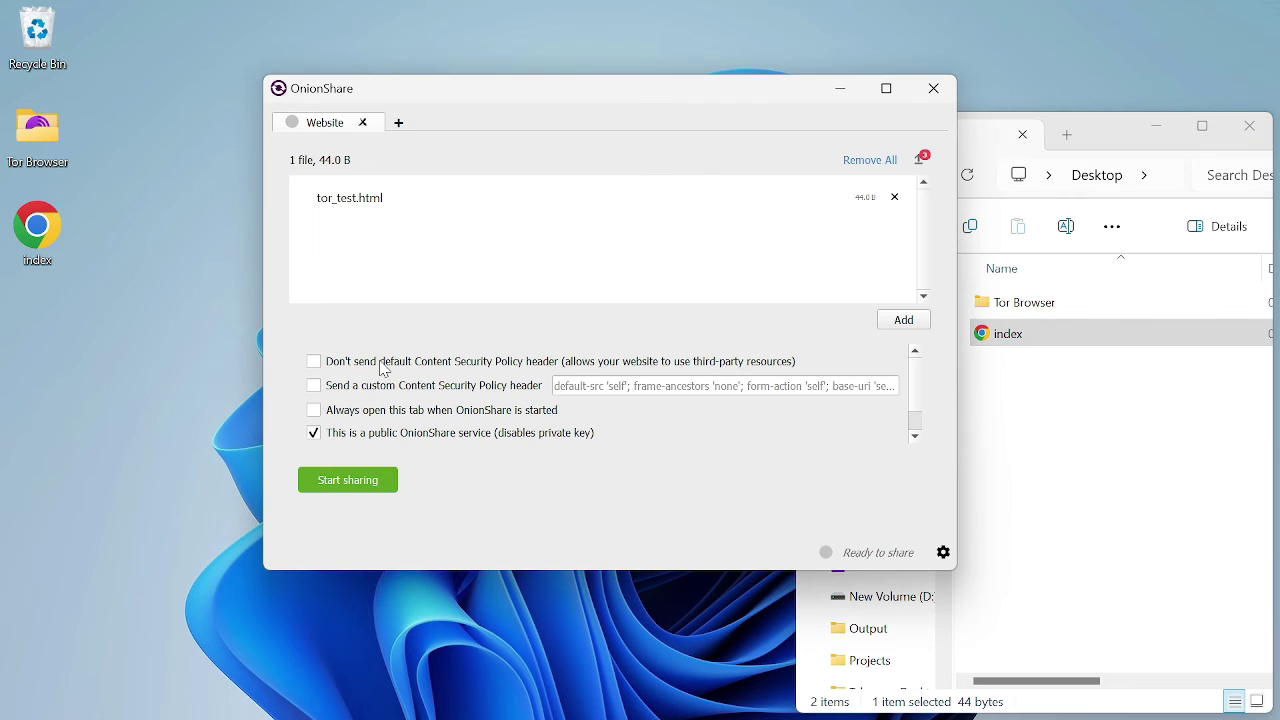
drag(1000, 334, 451, 243)
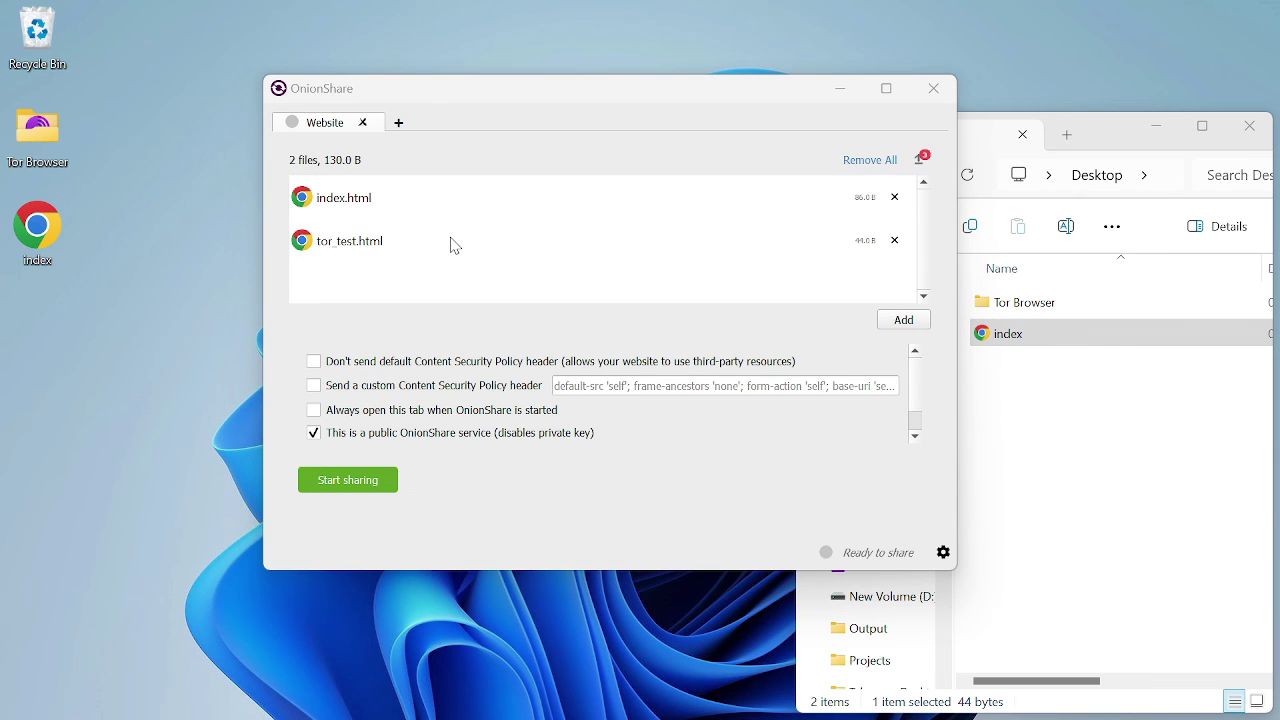
click(325, 481)
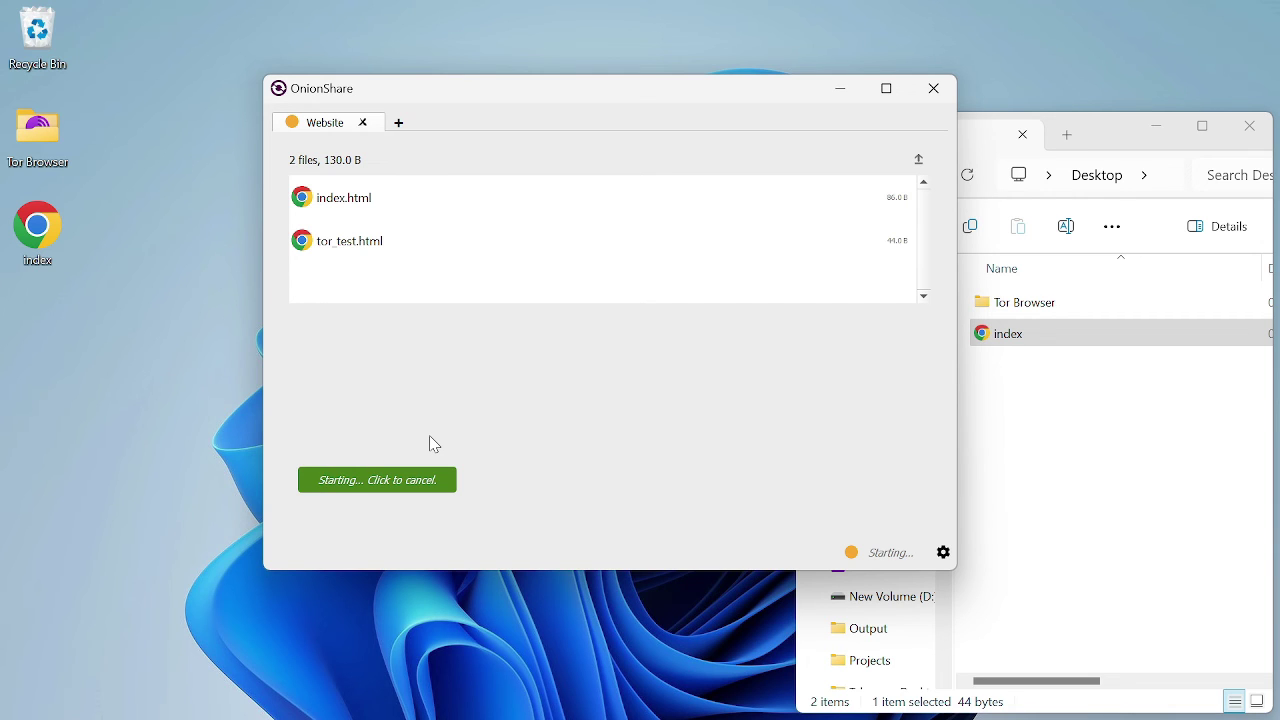
Switch to Tor Browser and reload the tor_test.html page of the onion site.
key(alt+Tab)
key(alt+Tab)
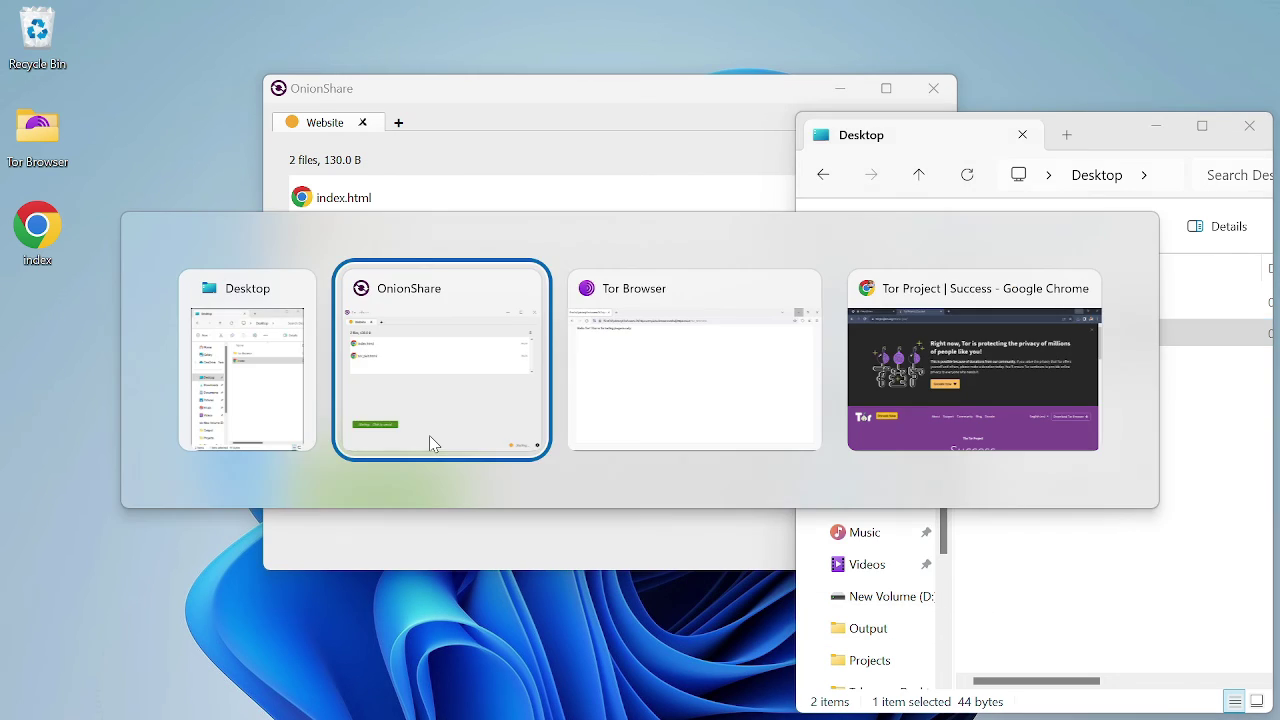
key(alt+Tab)
key(alt+Tab)
key(alt+Tab)
key(alt+Tab)
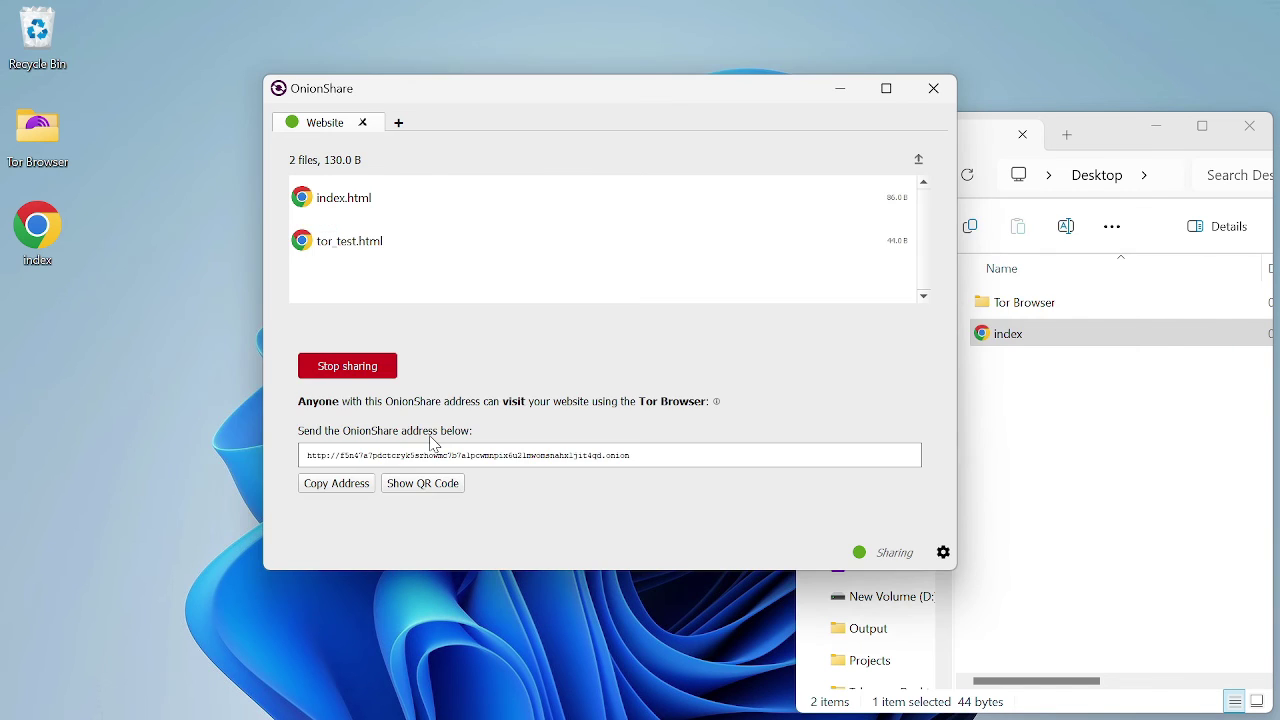
key(alt+Tab)
key(Escape)
key(alt+Tab)
key(alt+Tab)
key(alt+Tab)
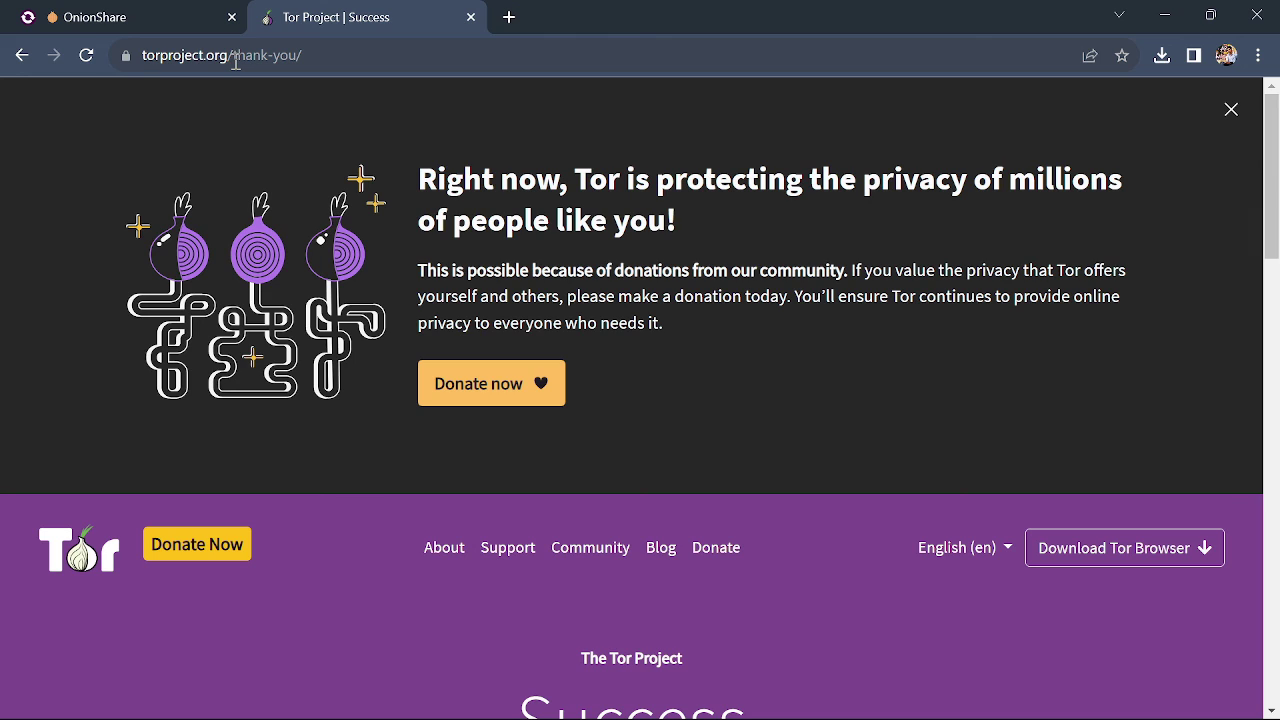
key(alt+Tab)
key(alt+Tab)
key(alt+Tab)
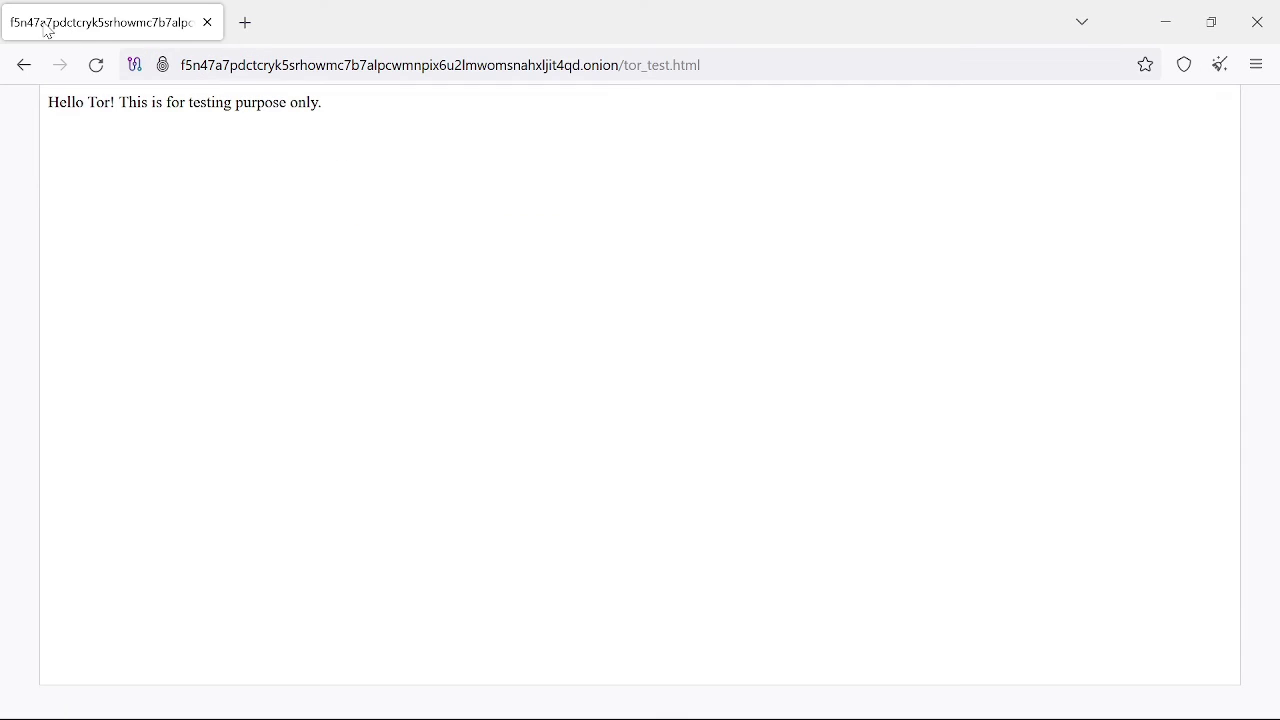
click(96, 66)
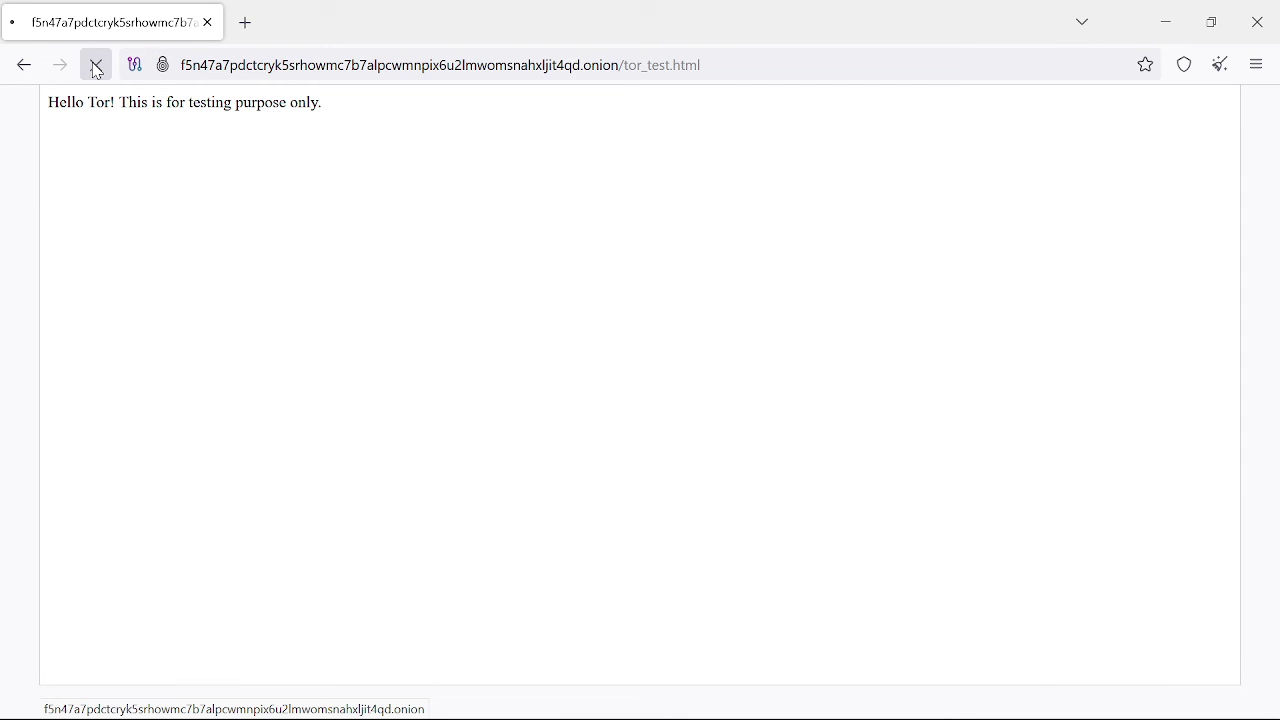
Go back to the onion site's root address in Tor Browser and reload it to load the new index page.
click(14, 78)
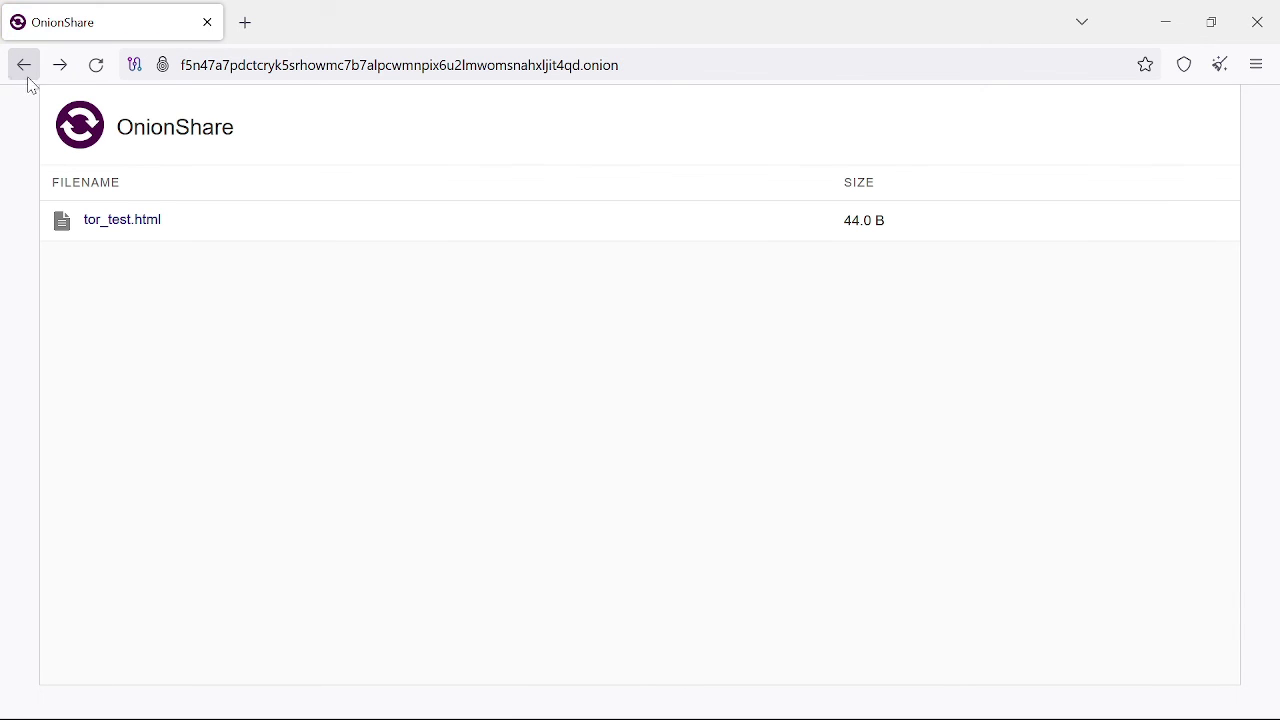
click(95, 65)
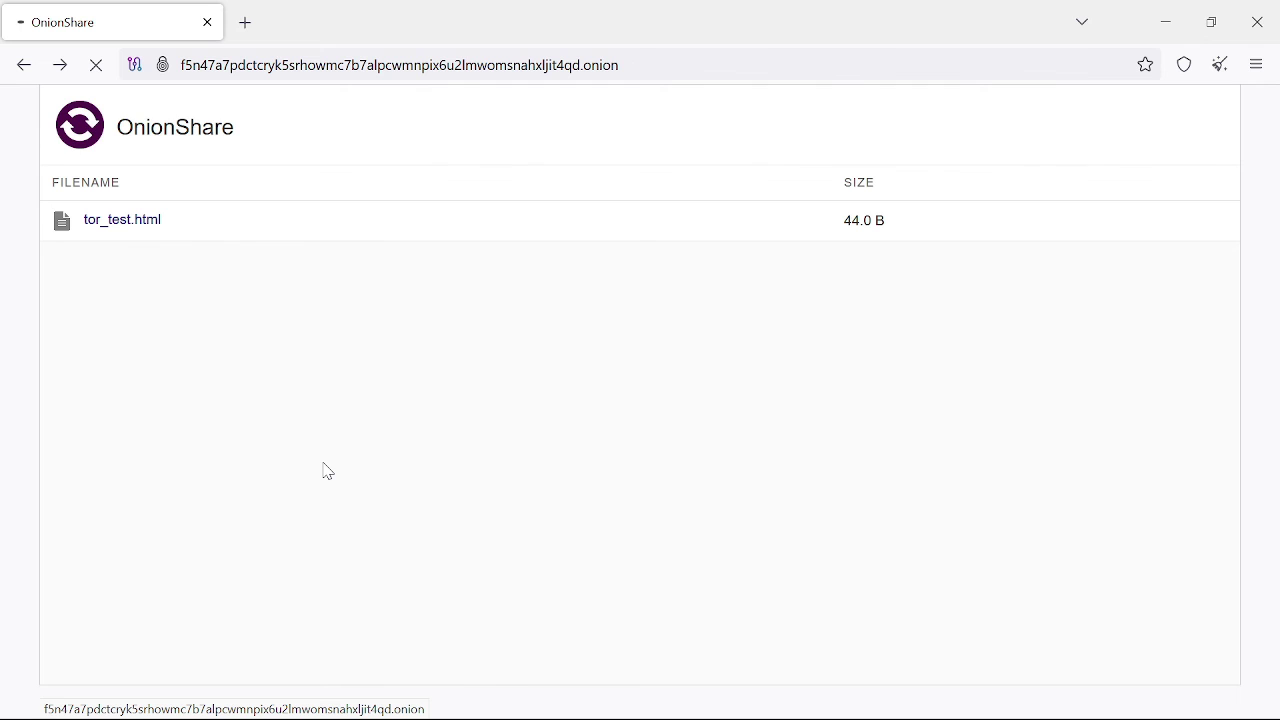
key(alt+Tab)
key(alt+Tab)
key(Tab)
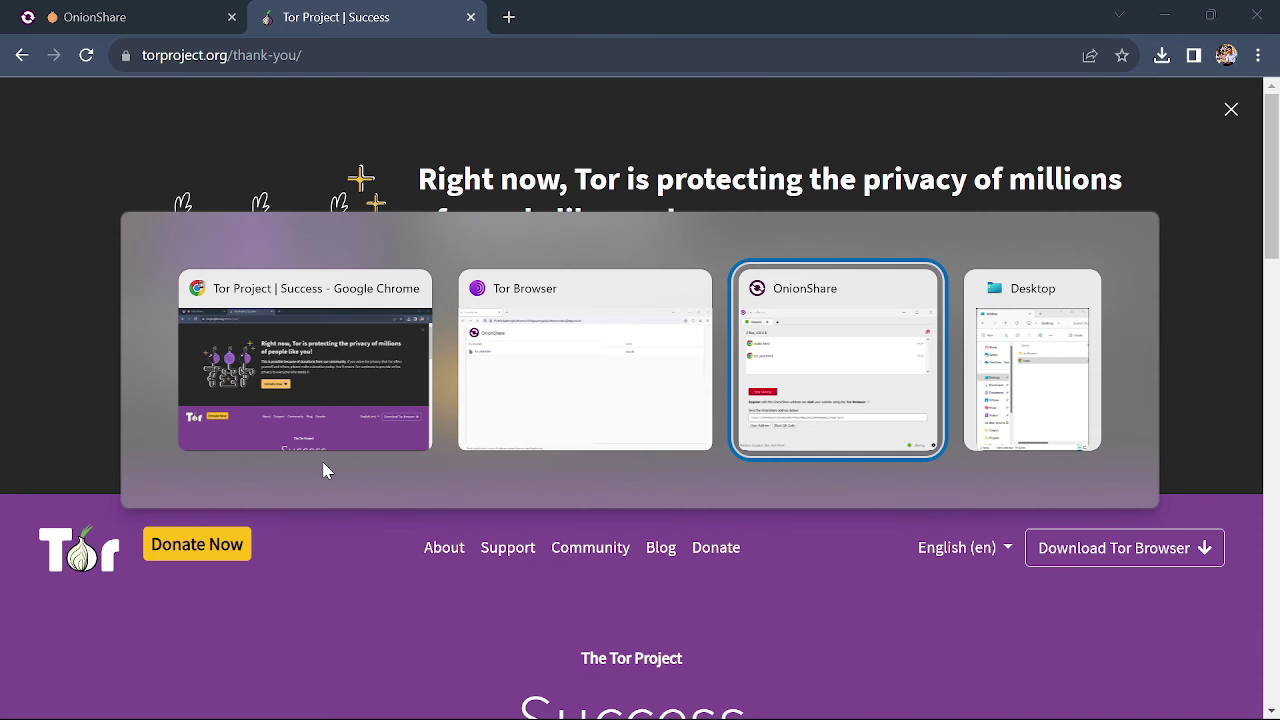
click(351, 486)
key(alt+Tab)
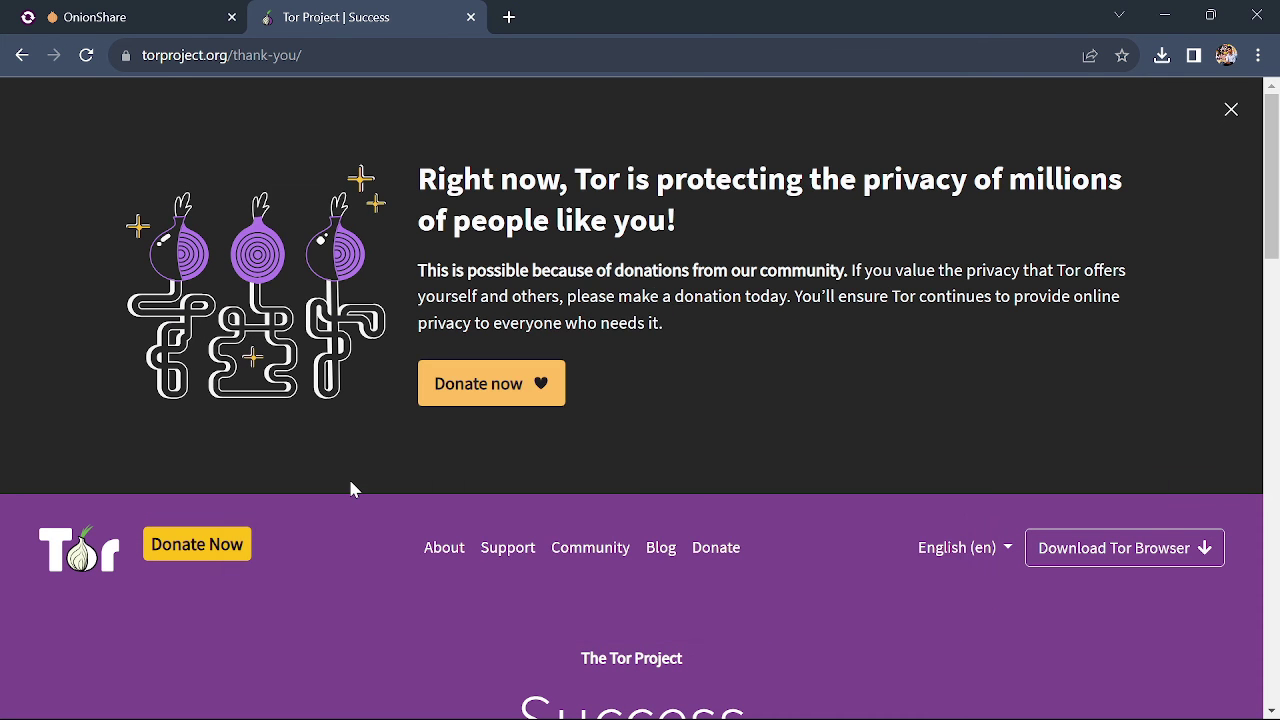
key(alt+Tab)
key(Tab)
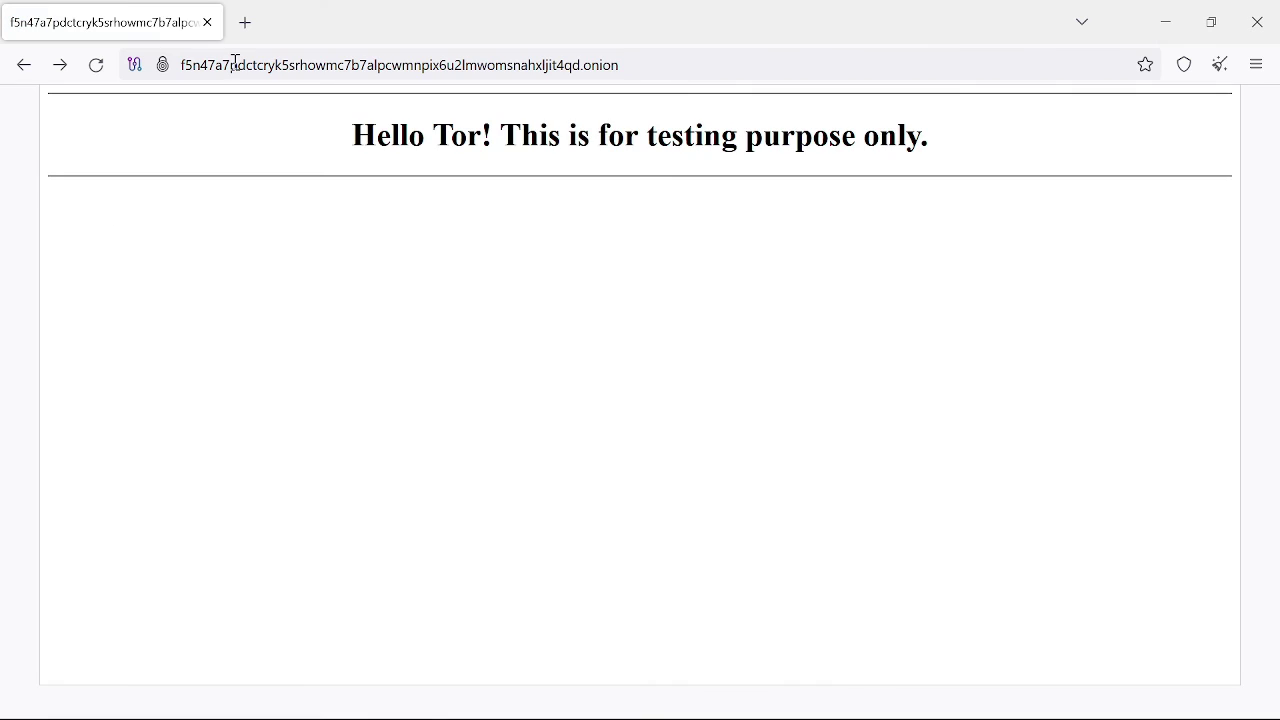
Copy the site's .onion address from Tor Browser and try to open it in Google Chrome.
click(236, 64)
key(ctrl+a)
key(ctrl+v)
key(Return)
click(691, 66)
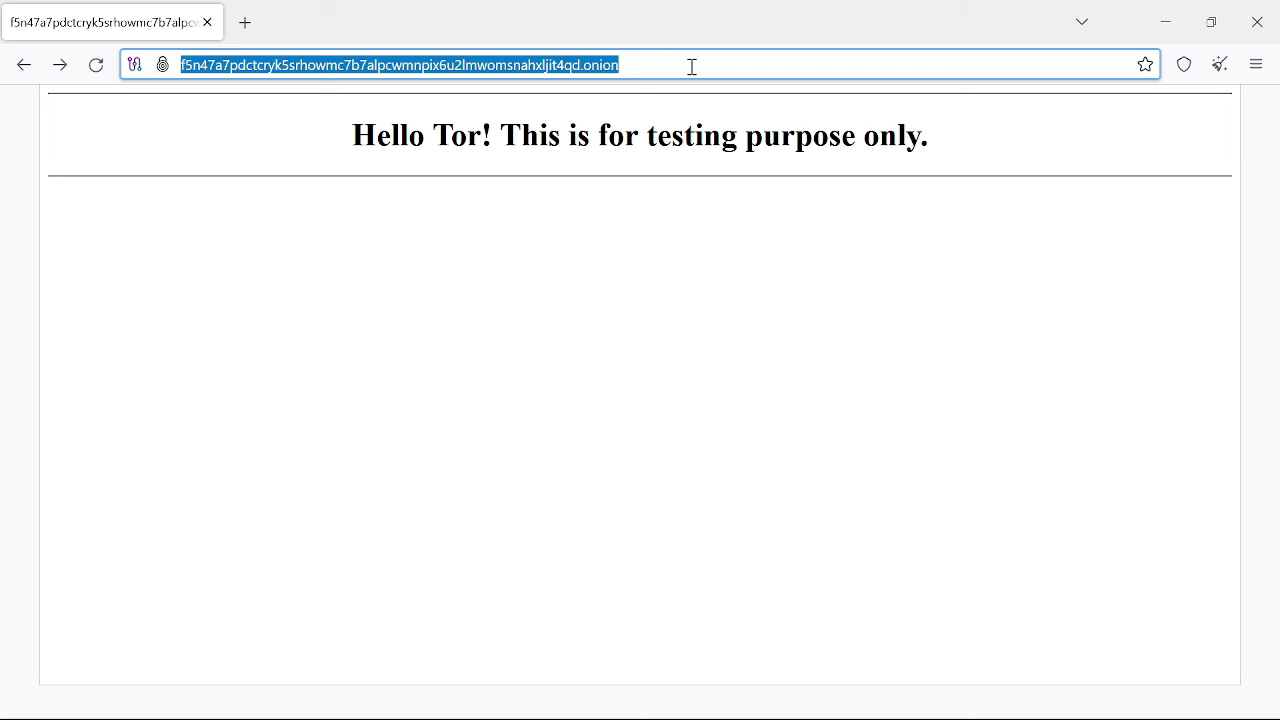
key(alt+Tab)
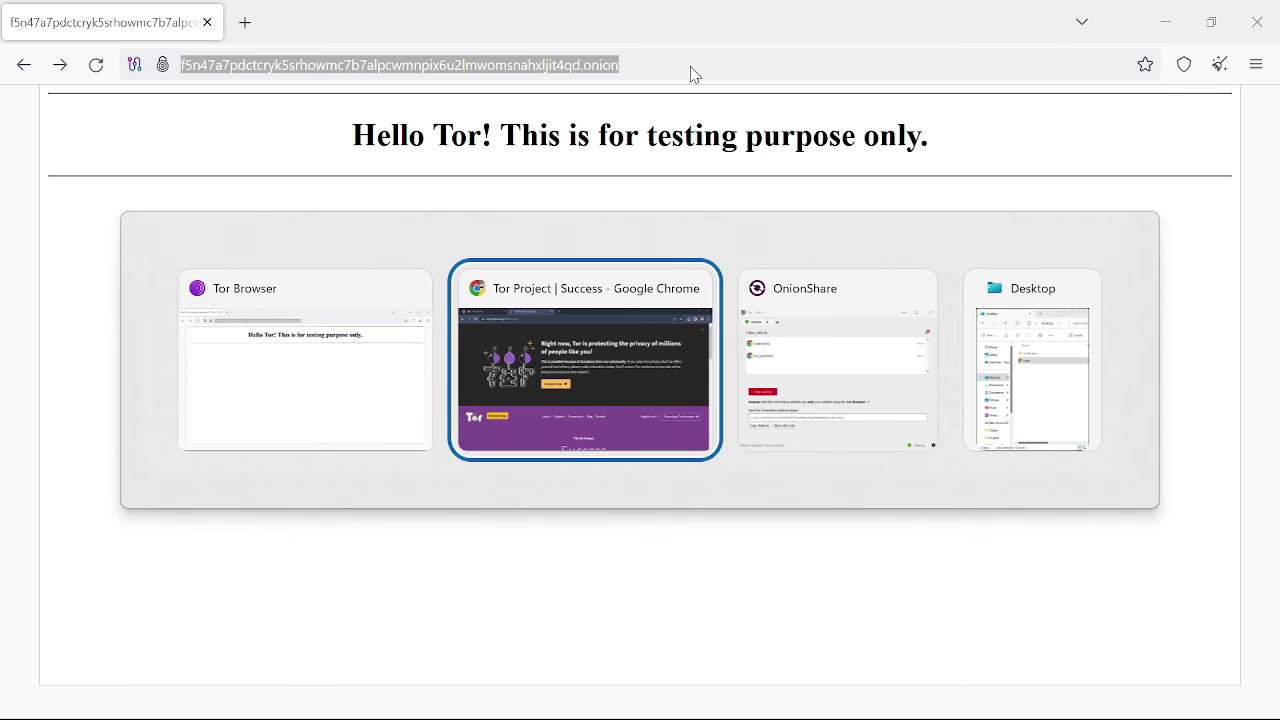
key(alt+Tab)
key(alt+Tab)
key(alt+shift+Tab)
key(alt+shift+Tab)
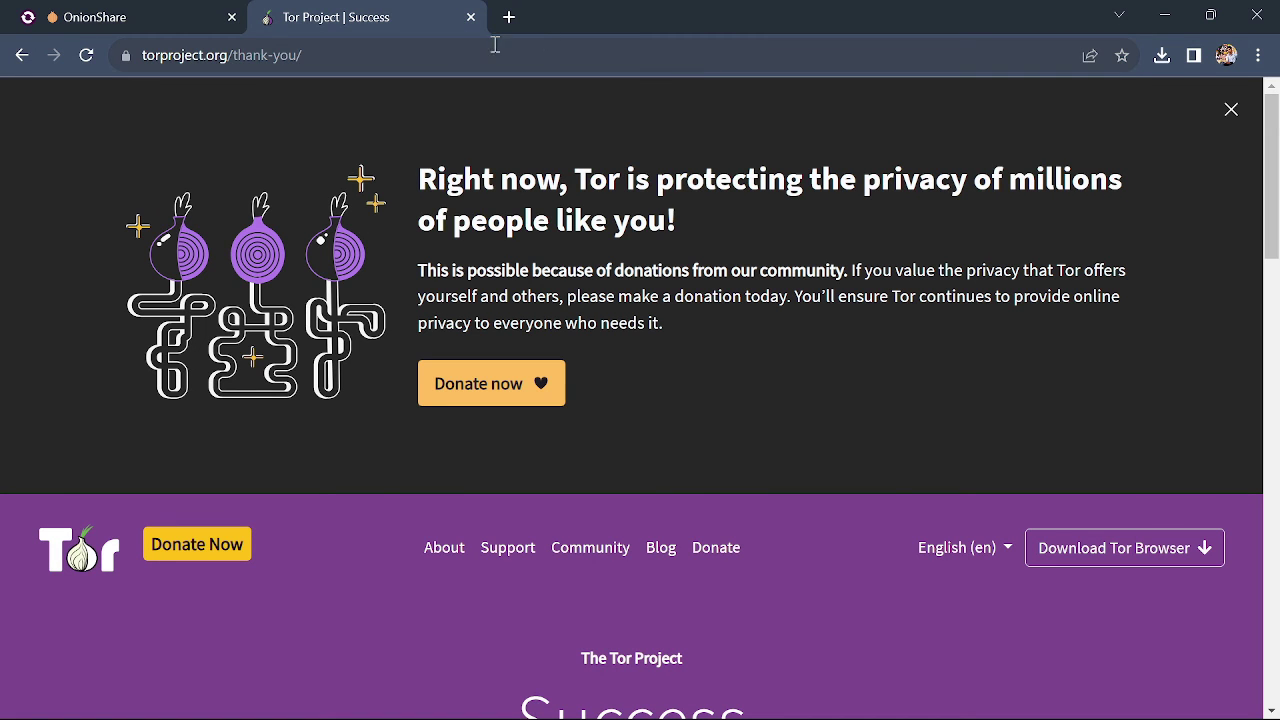
click(454, 42)
key(ctrl+v)
key(Return)
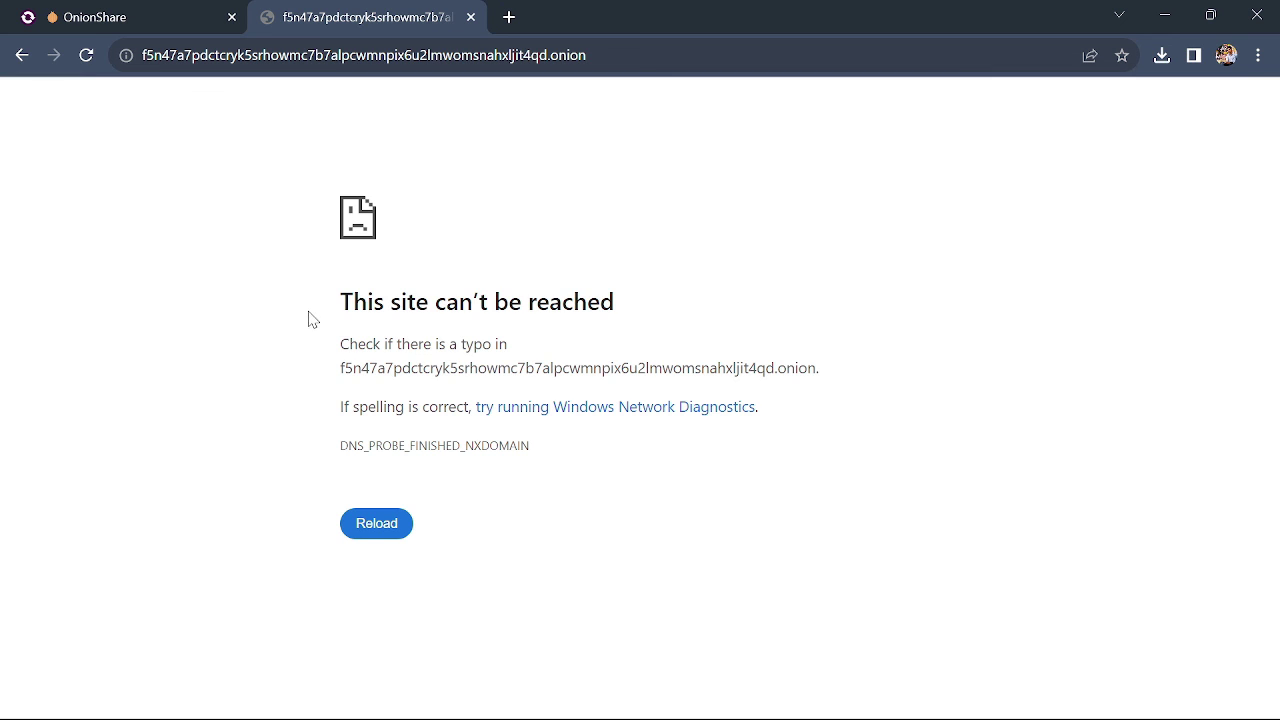
drag(308, 320, 889, 363)
click(889, 363)
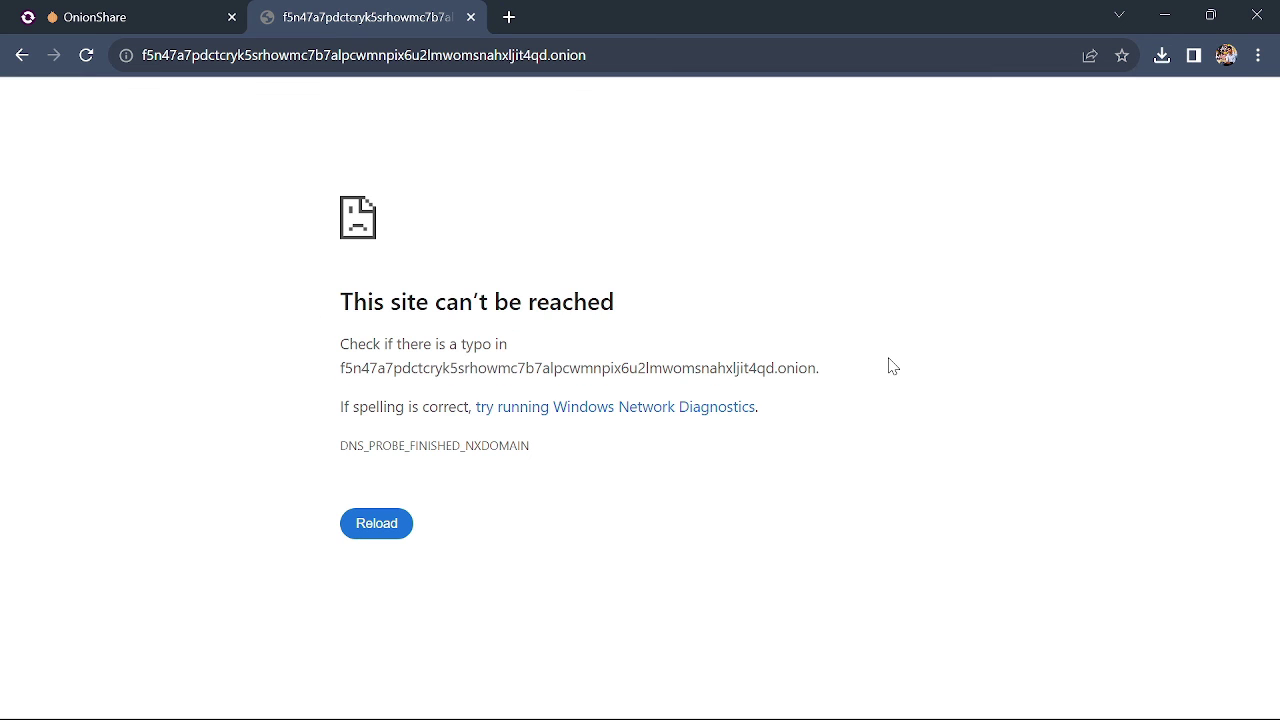
Close both Google Chrome tabs, return to Tor Browser and close the onion site's tab.
click(471, 17)
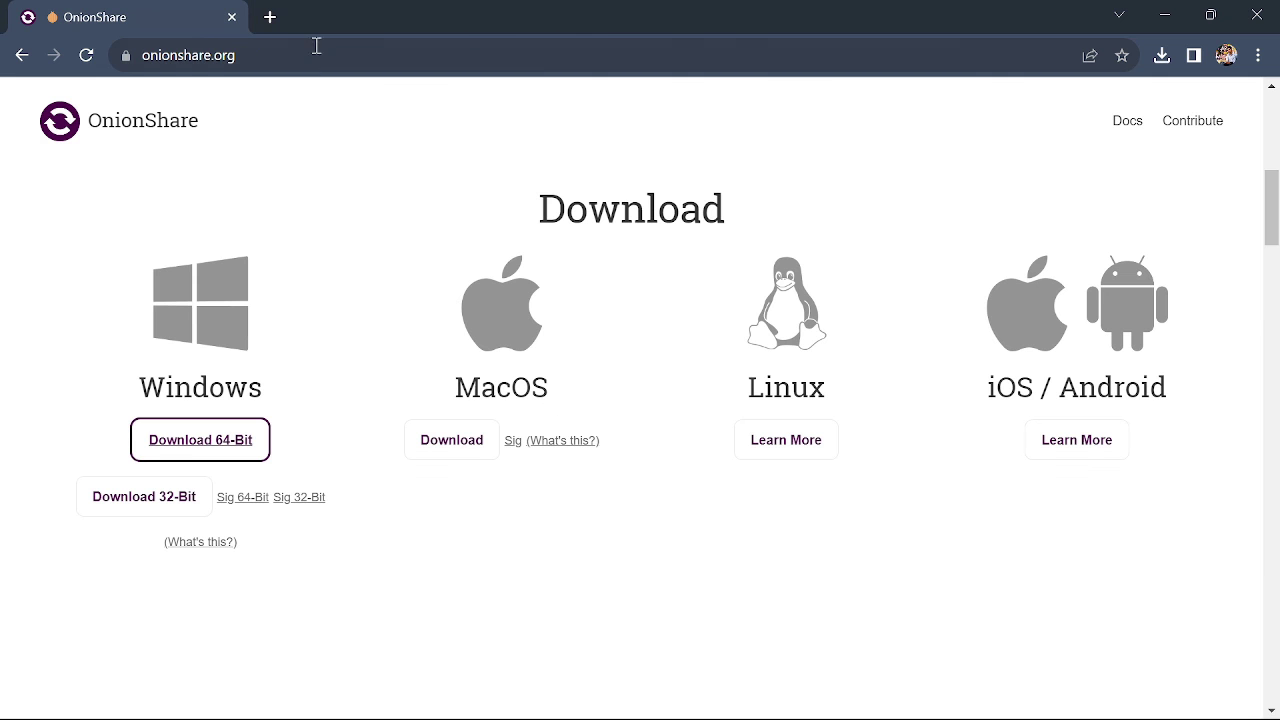
click(231, 19)
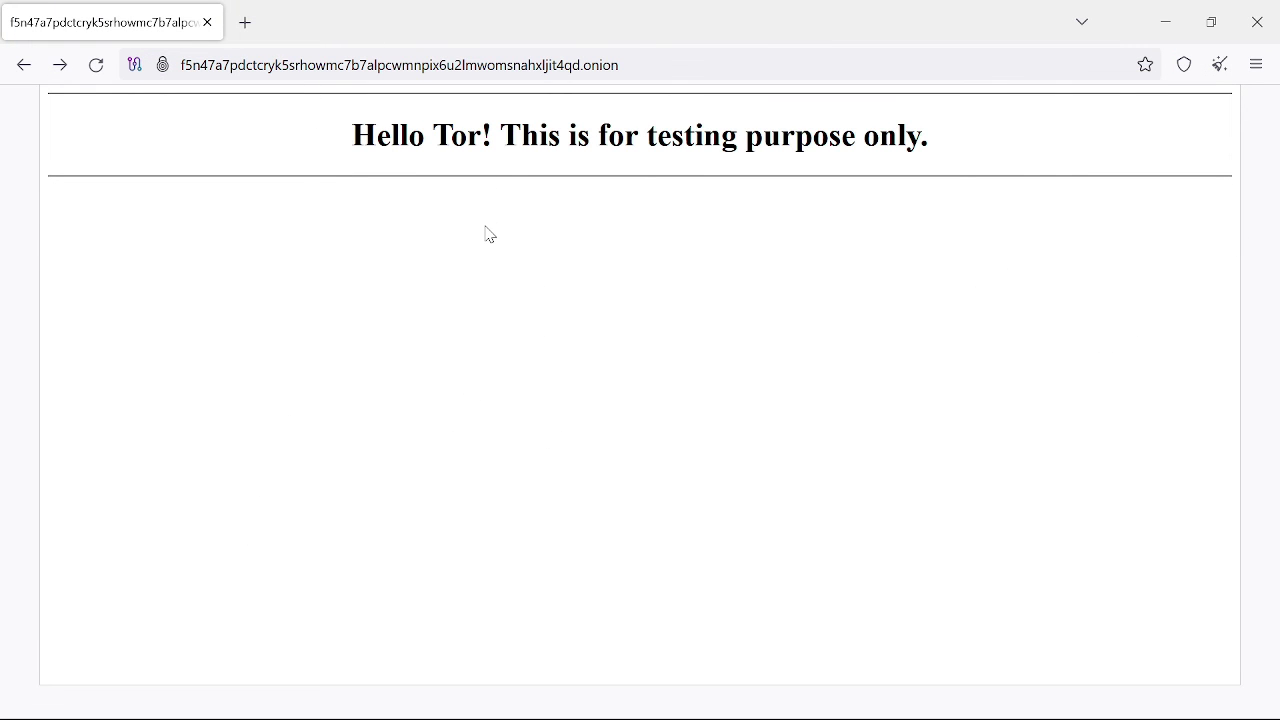
drag(321, 188, 601, 177)
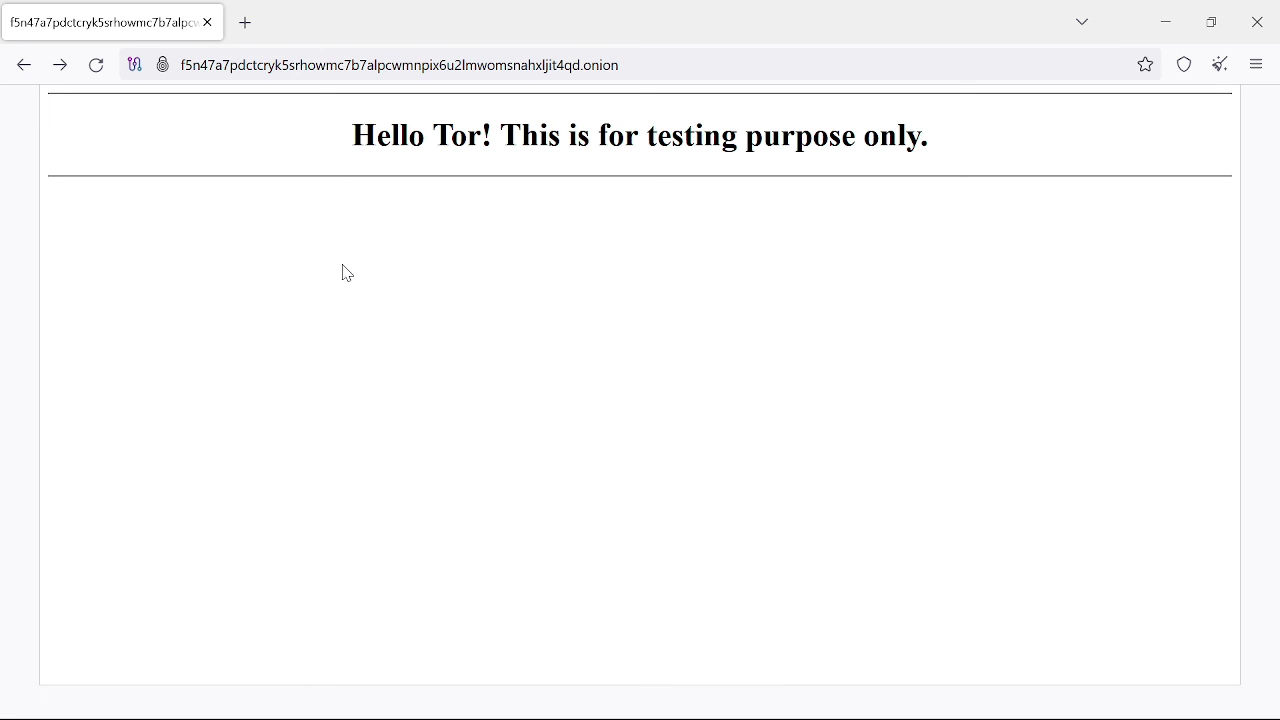
click(213, 28)
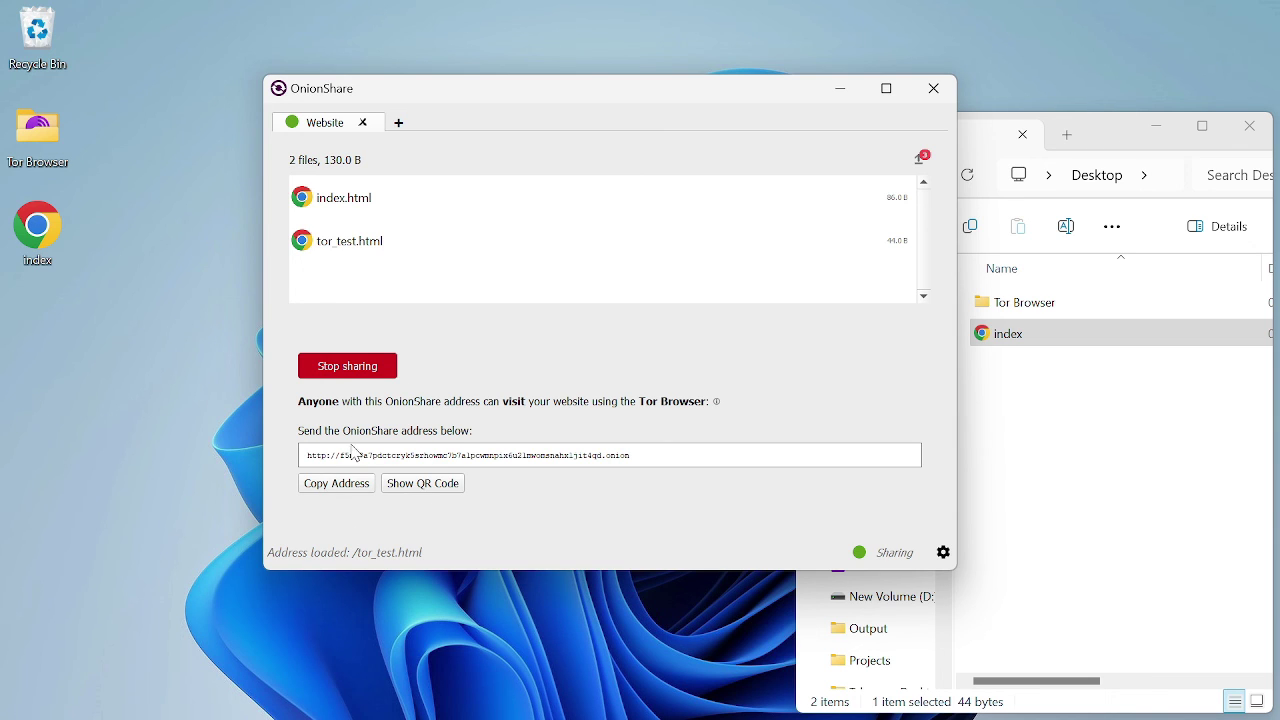
Stop sharing the website in OnionShare, and close OnionShare and the Desktop folder window.
click(362, 367)
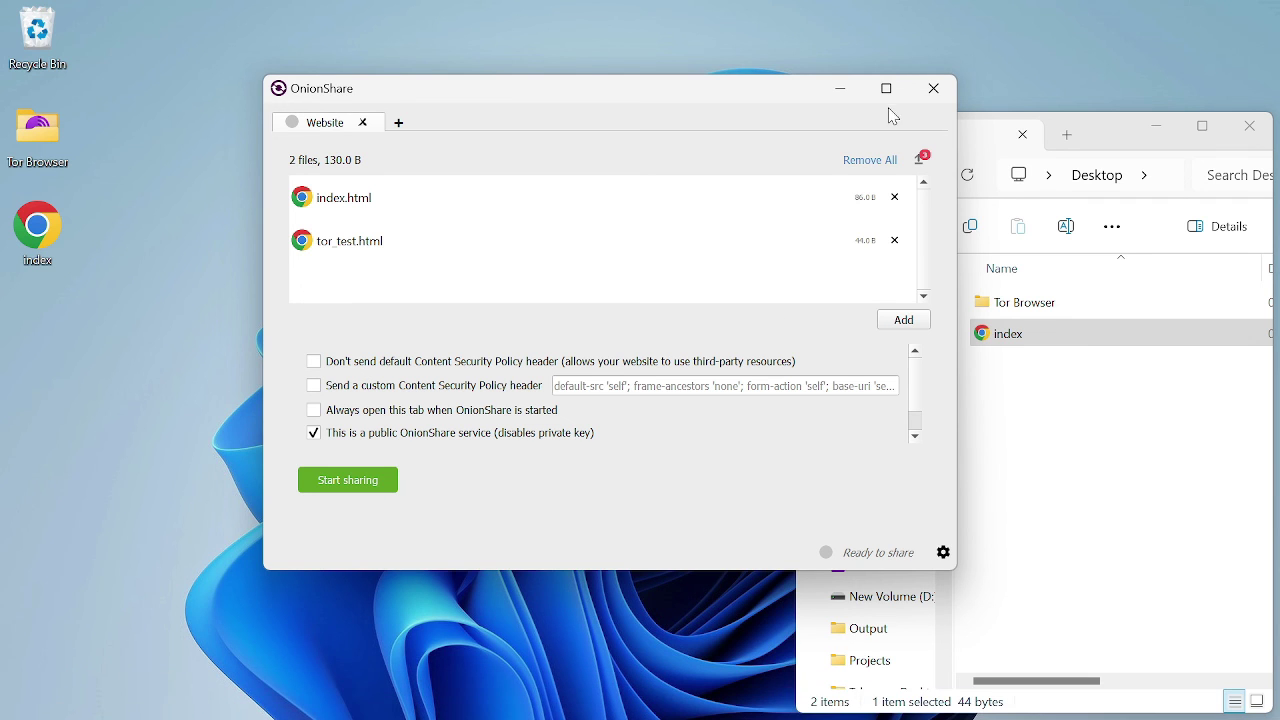
click(934, 92)
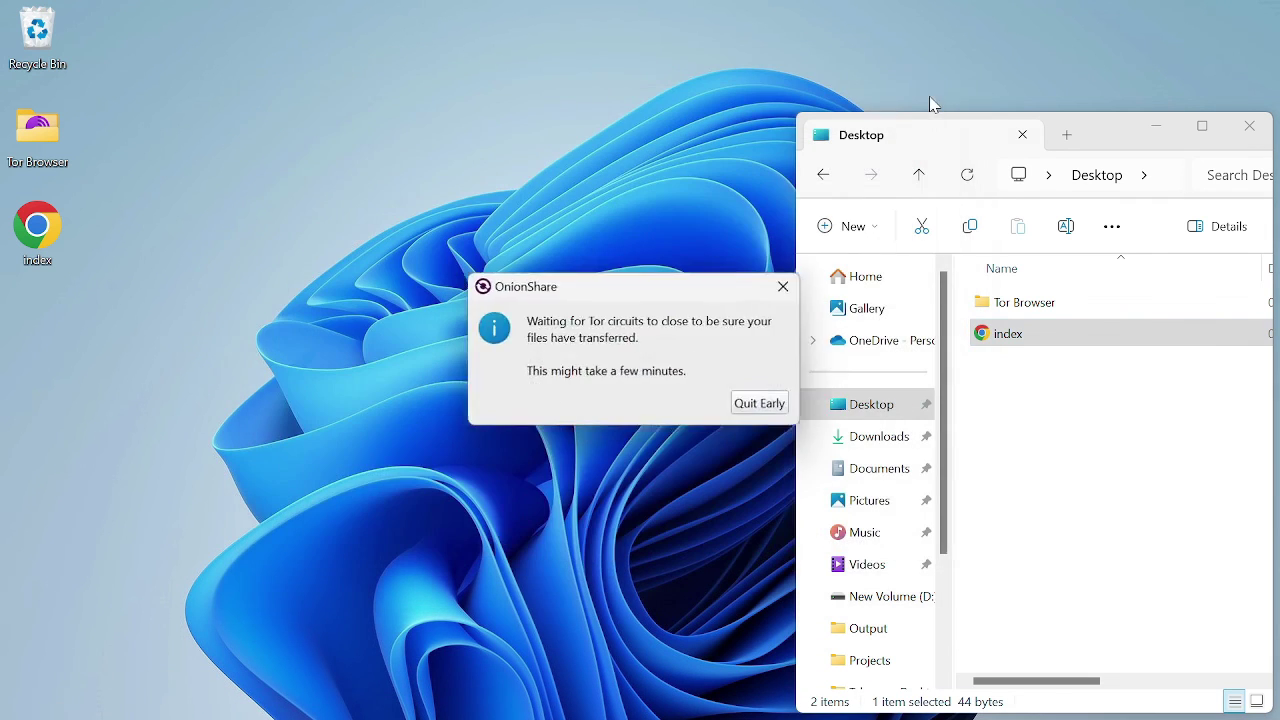
click(1249, 127)
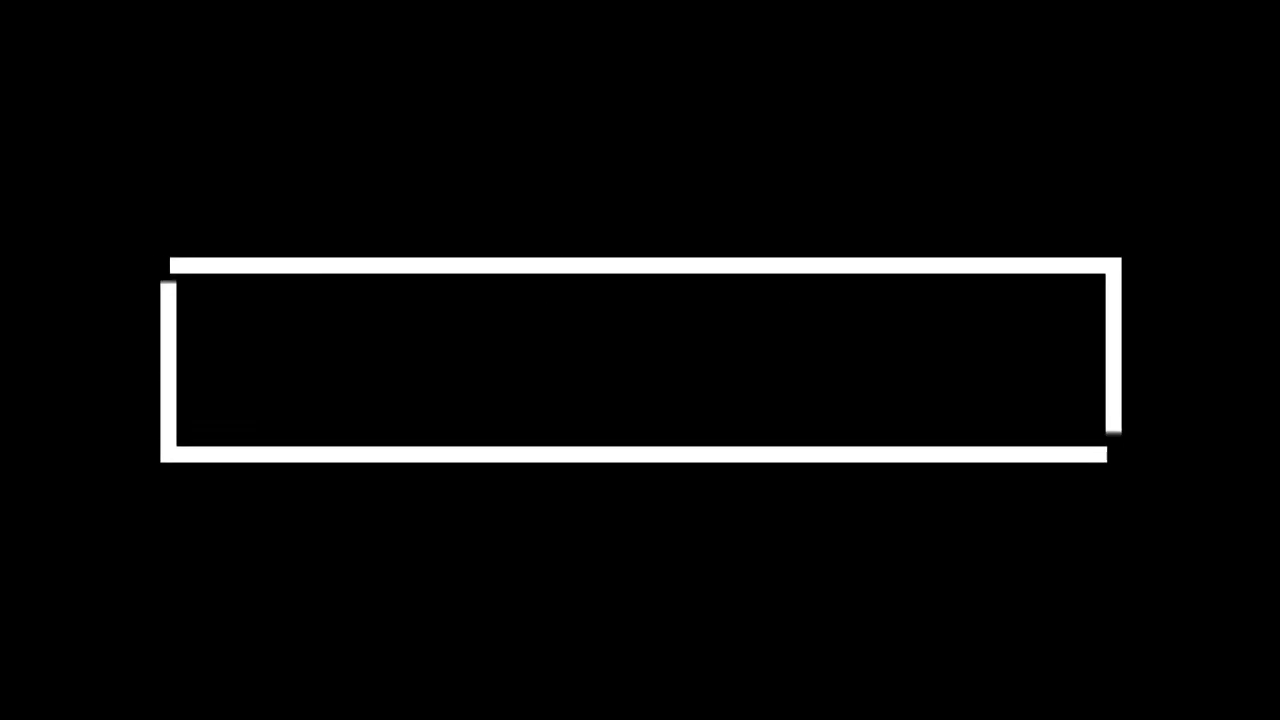